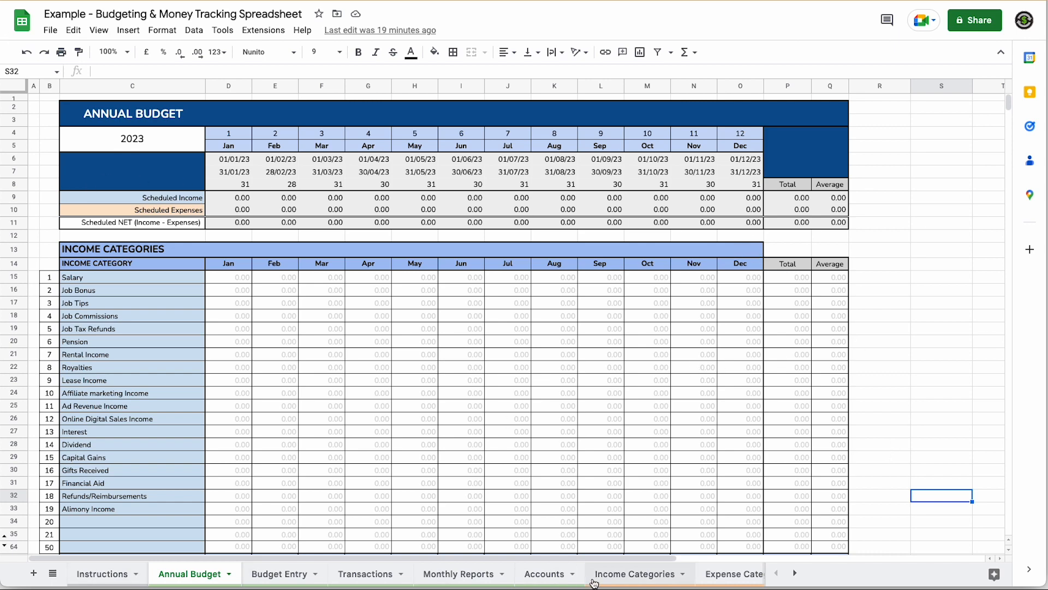
{"action": "left_click", "coordinate": [110, 573]}
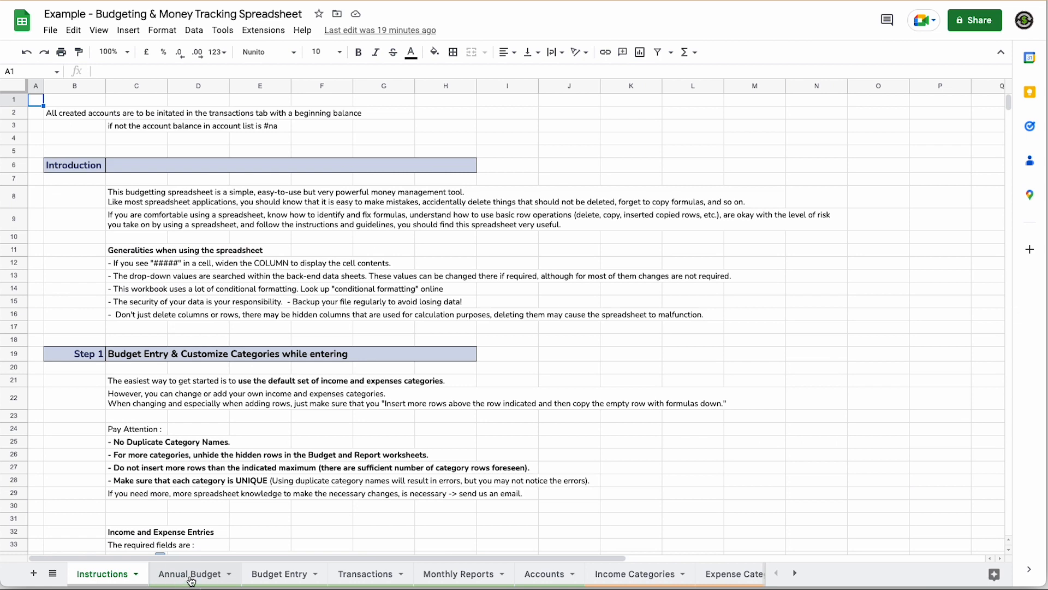
{"action": "left_click", "coordinate": [192, 576]}
{"action": "left_click", "coordinate": [272, 573]}
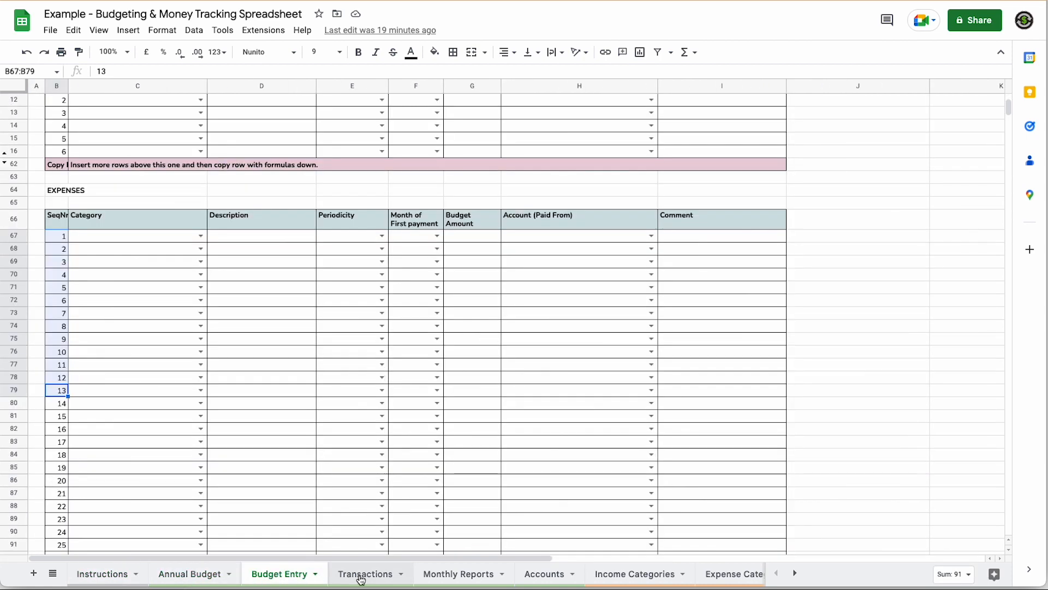
{"action": "scroll", "coordinate": [329, 479], "scroll_direction": "up", "scroll_amount": 2}
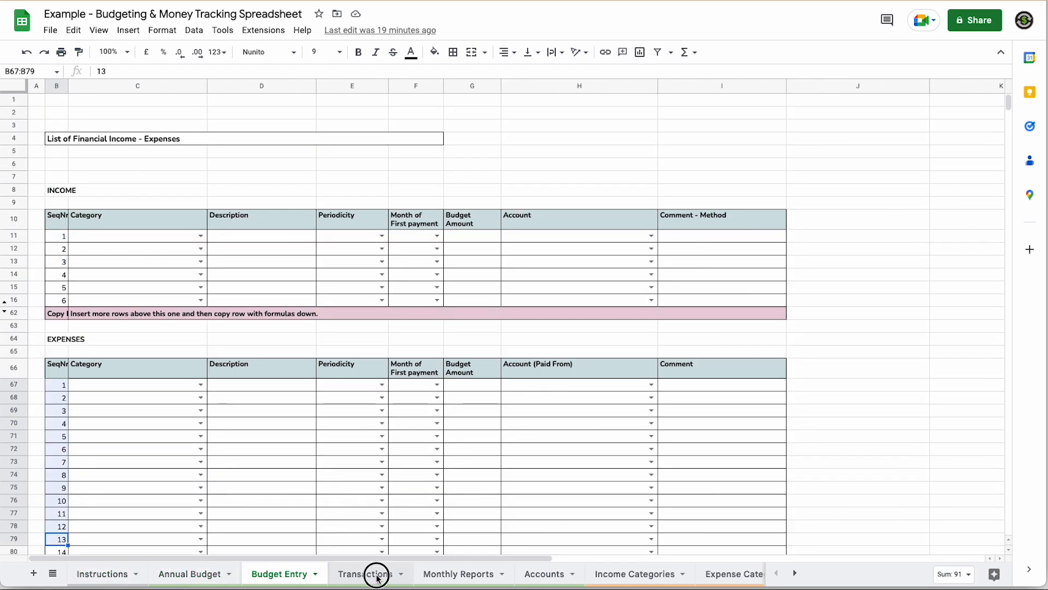
{"action": "left_click", "coordinate": [365, 574]}
{"action": "left_click", "coordinate": [468, 572]}
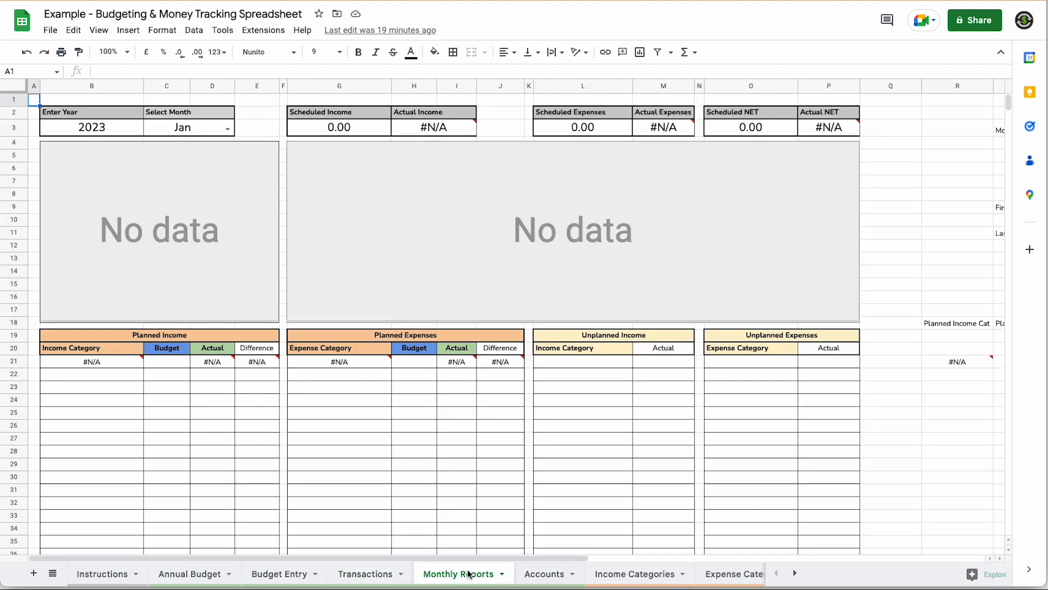
{"action": "left_click", "coordinate": [544, 573]}
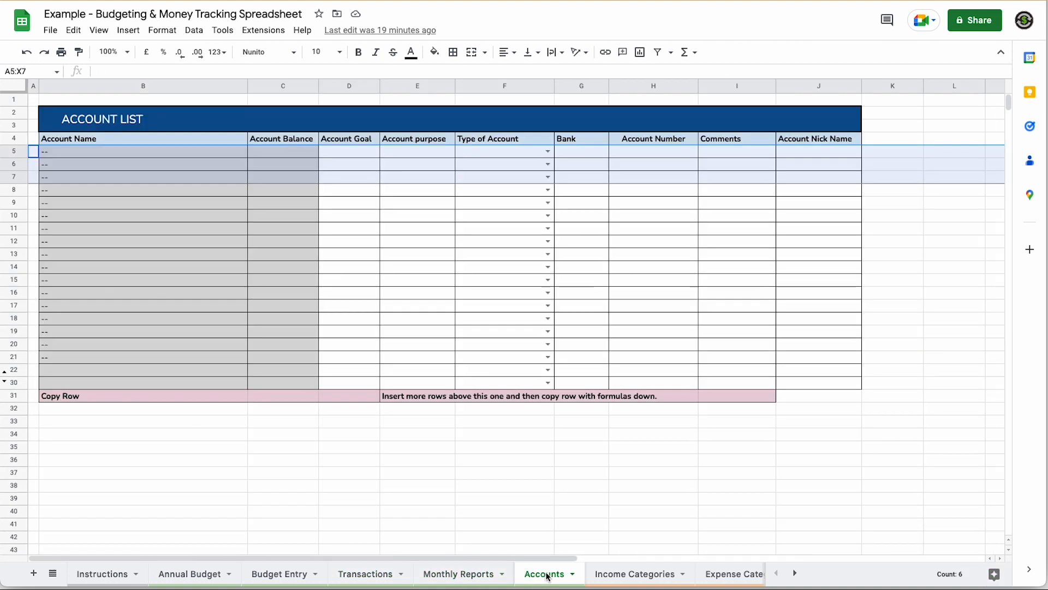
{"action": "left_click", "coordinate": [617, 573]}
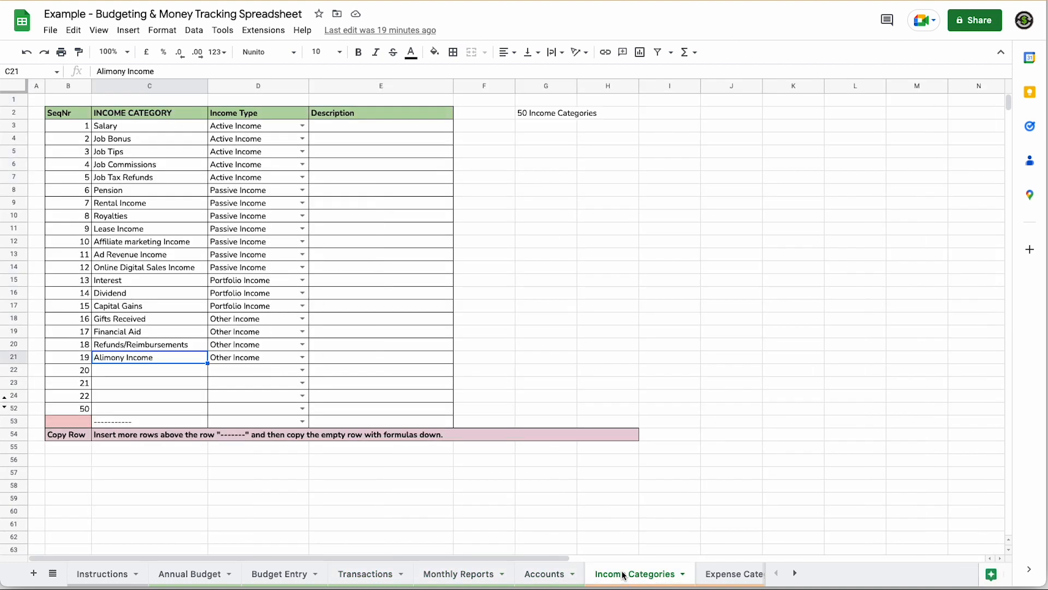
{"action": "left_click", "coordinate": [738, 573]}
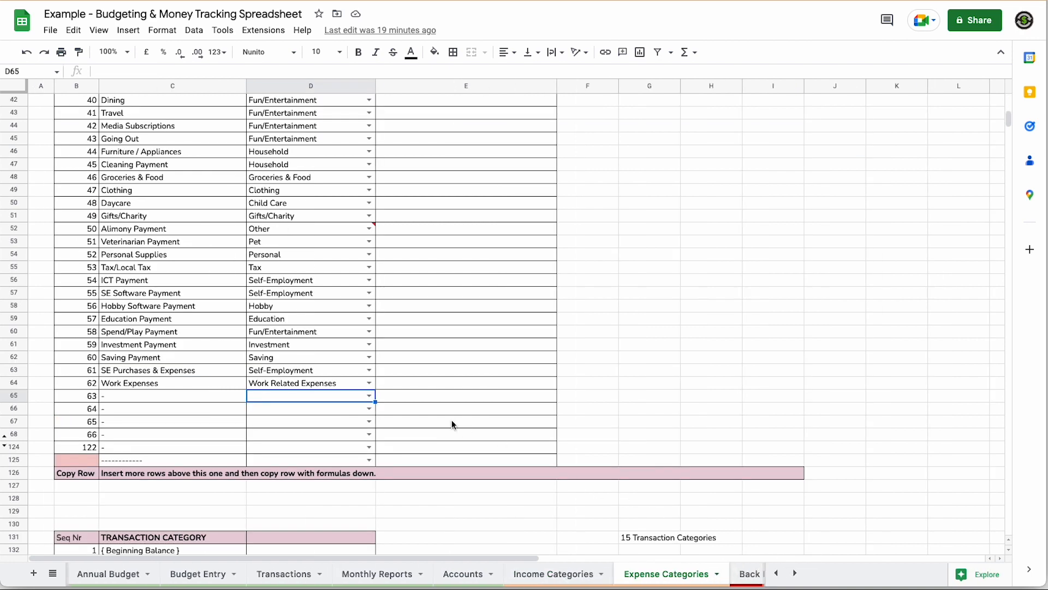
{"action": "scroll", "coordinate": [455, 428], "scroll_direction": "up", "scroll_amount": 10}
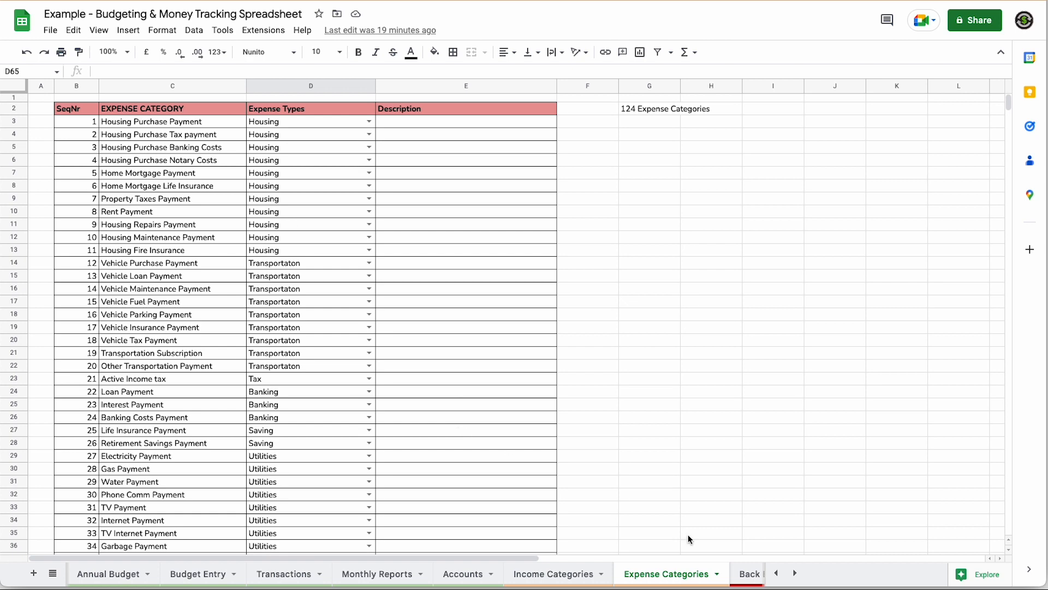
{"action": "left_click", "coordinate": [794, 573]}
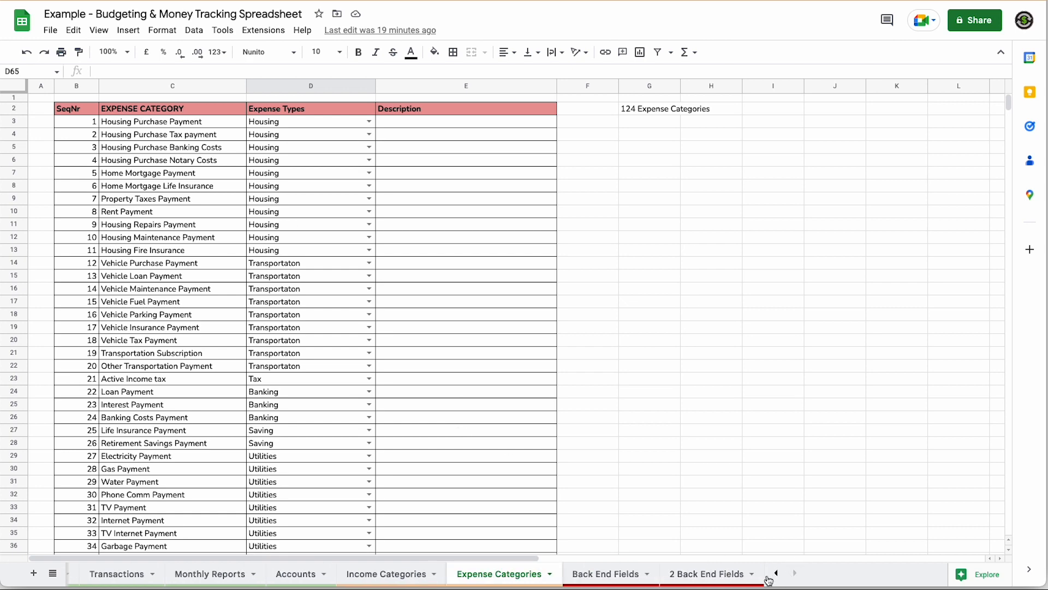
{"action": "left_click", "coordinate": [619, 580]}
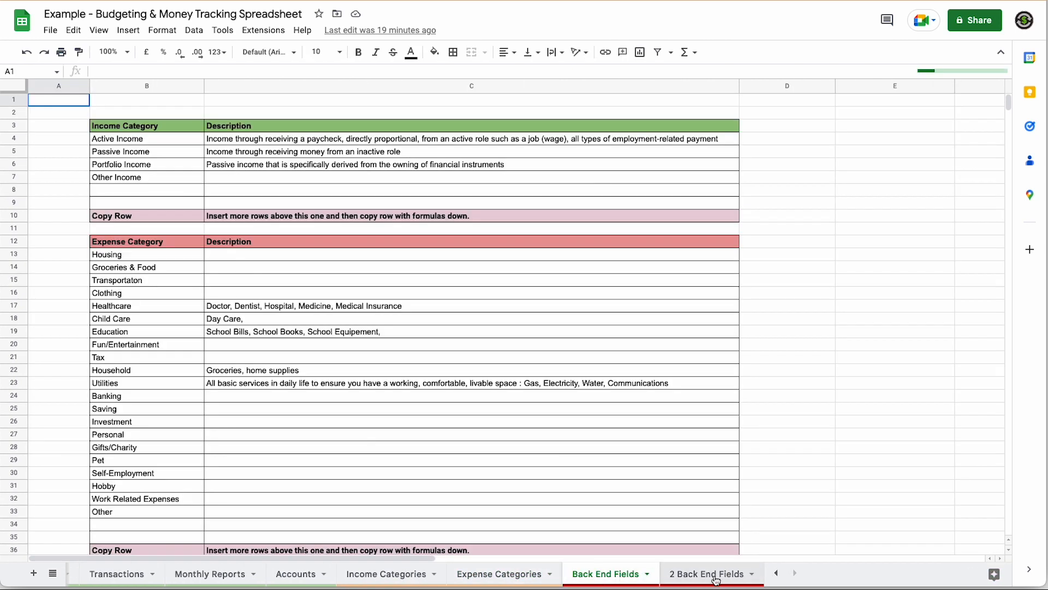
{"action": "left_click", "coordinate": [719, 580]}
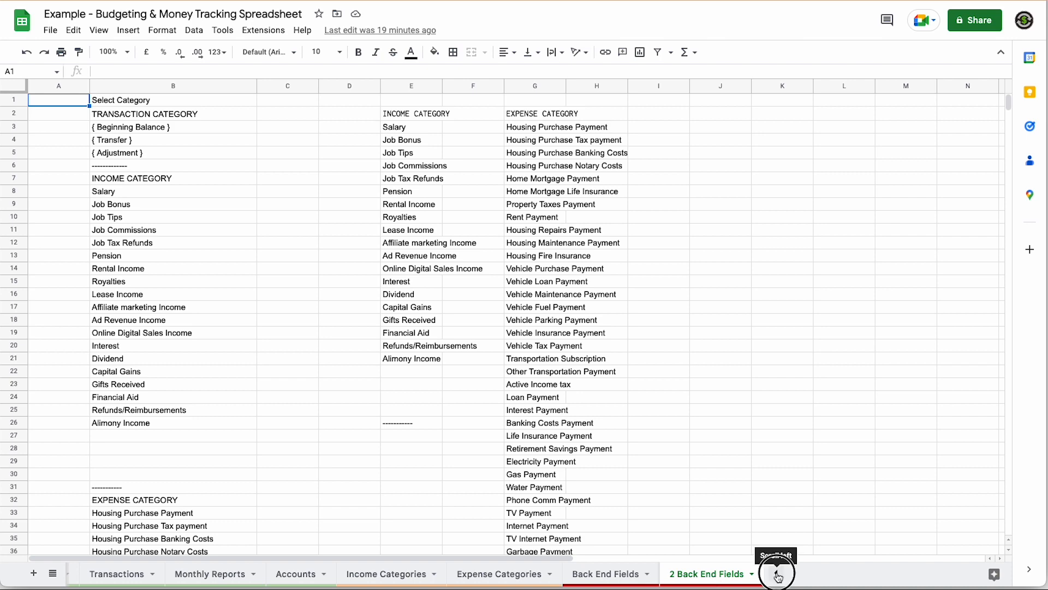
{"action": "left_click", "coordinate": [778, 573]}
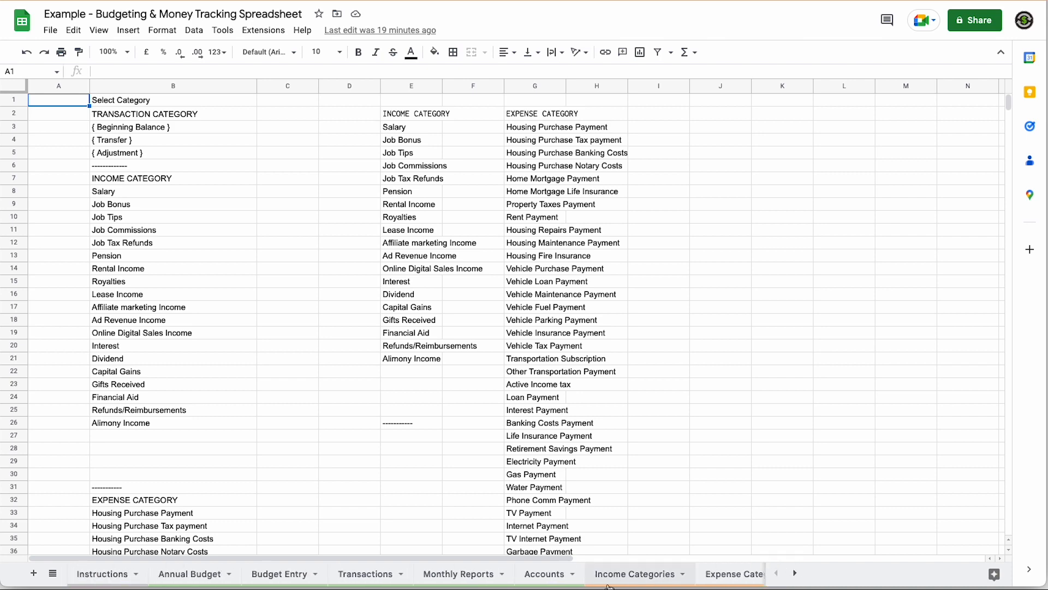
{"action": "left_click", "coordinate": [97, 575]}
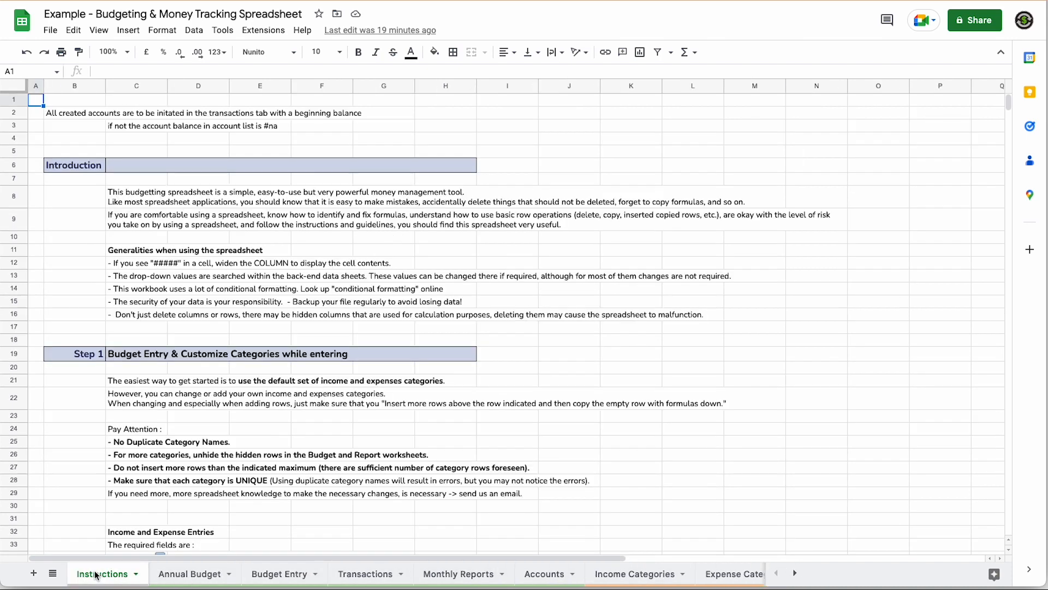
{"action": "left_click", "coordinate": [189, 574]}
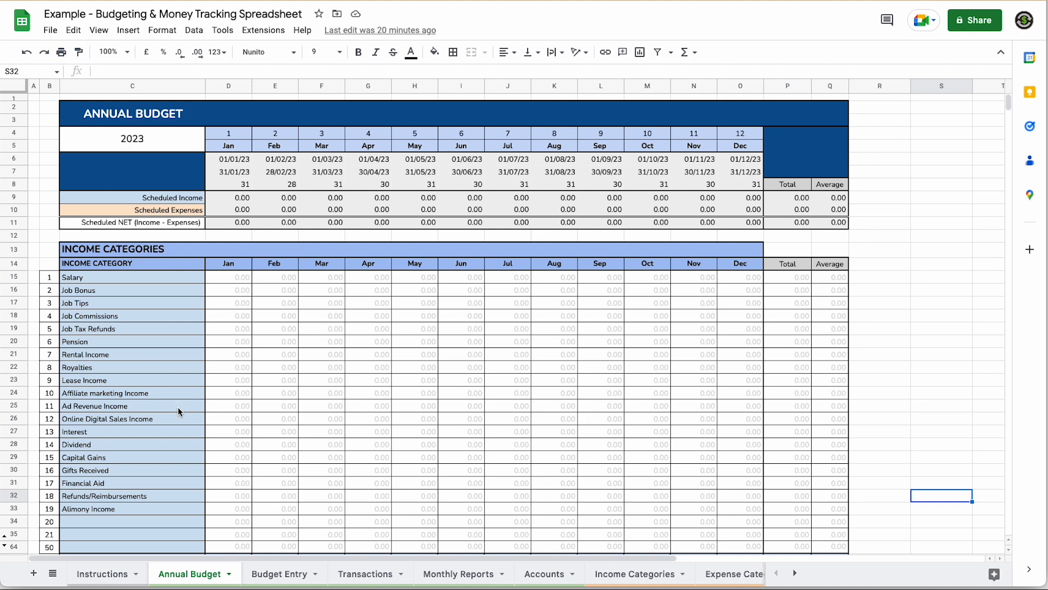
{"action": "scroll", "coordinate": [179, 411], "scroll_direction": "down", "scroll_amount": 2}
{"action": "scroll", "coordinate": [179, 411], "scroll_direction": "down", "scroll_amount": 2}
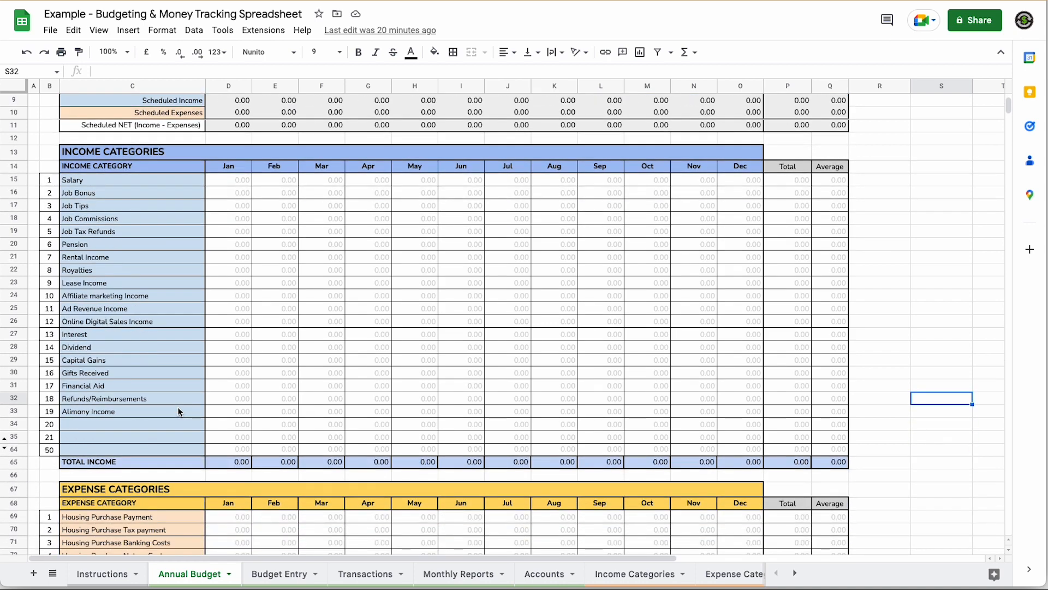
{"action": "scroll", "coordinate": [178, 411], "scroll_direction": "down", "scroll_amount": 15}
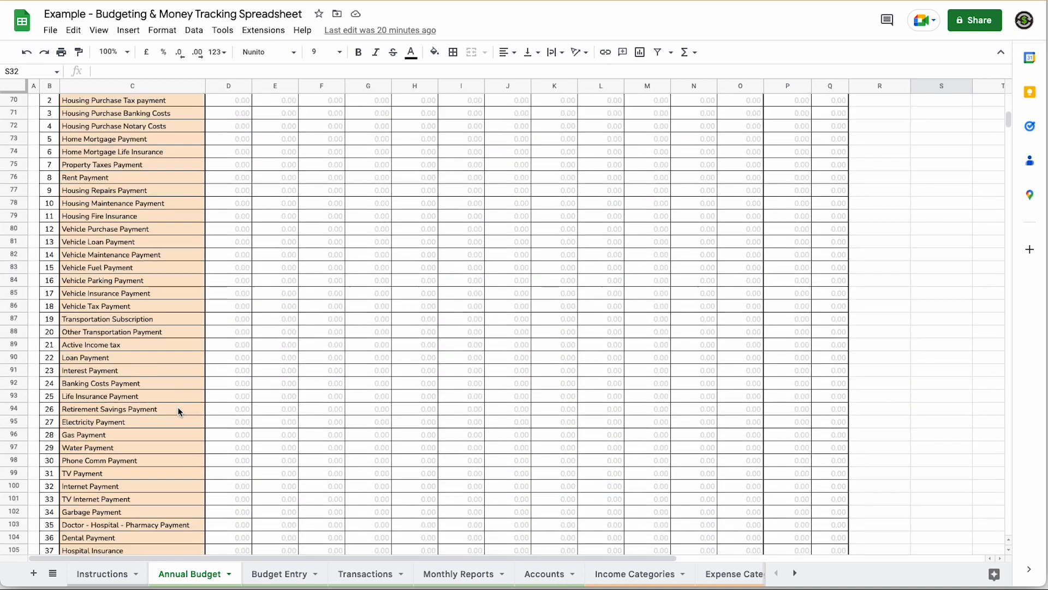
{"action": "scroll", "coordinate": [178, 408], "scroll_direction": "down", "scroll_amount": 3}
{"action": "scroll", "coordinate": [179, 408], "scroll_direction": "up", "scroll_amount": 5}
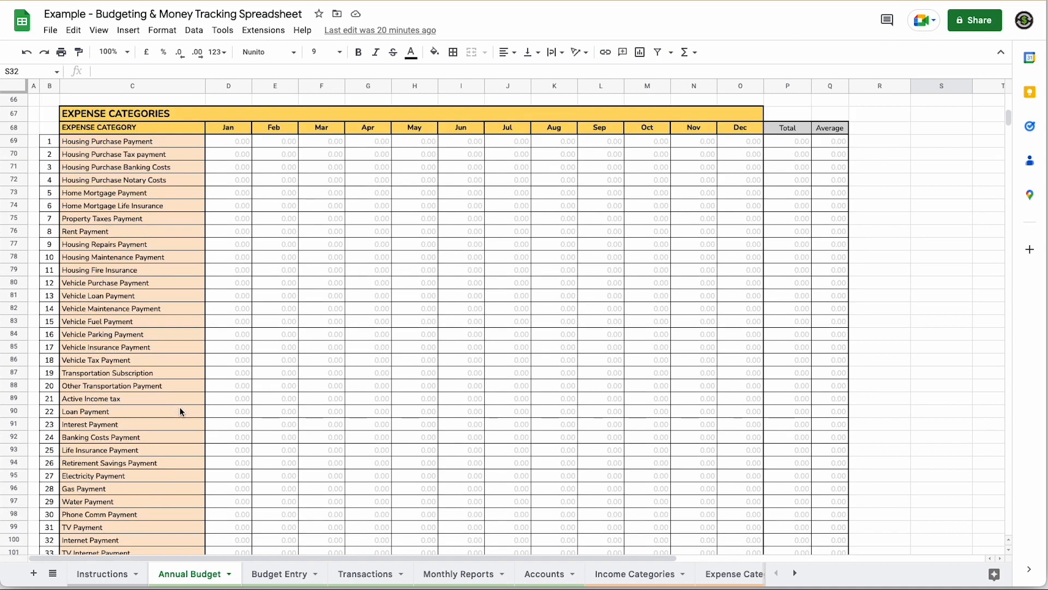
{"action": "scroll", "coordinate": [179, 407], "scroll_direction": "up", "scroll_amount": 20}
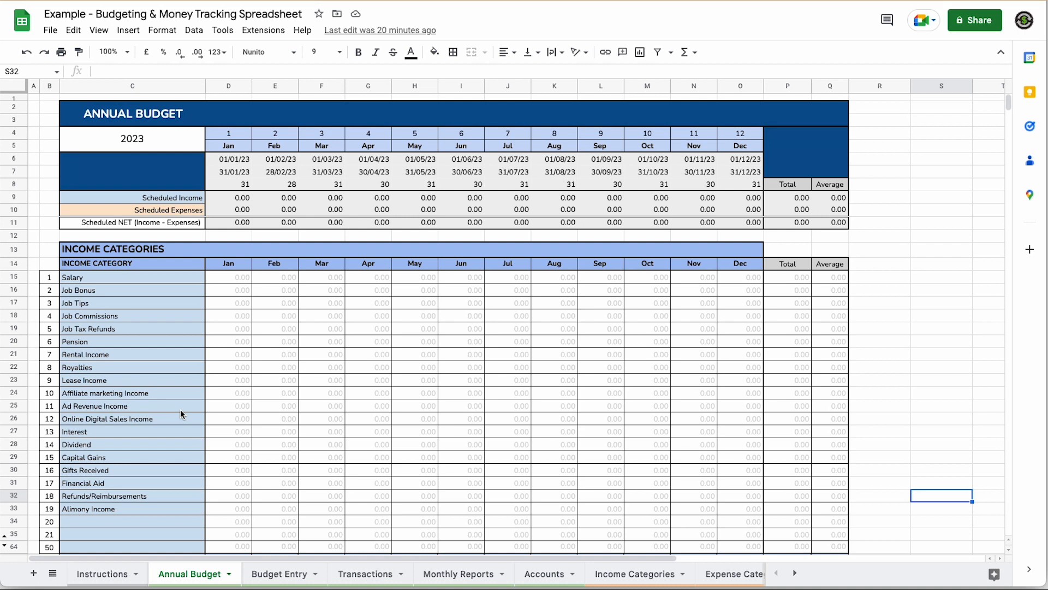
{"action": "double_click", "coordinate": [149, 141]}
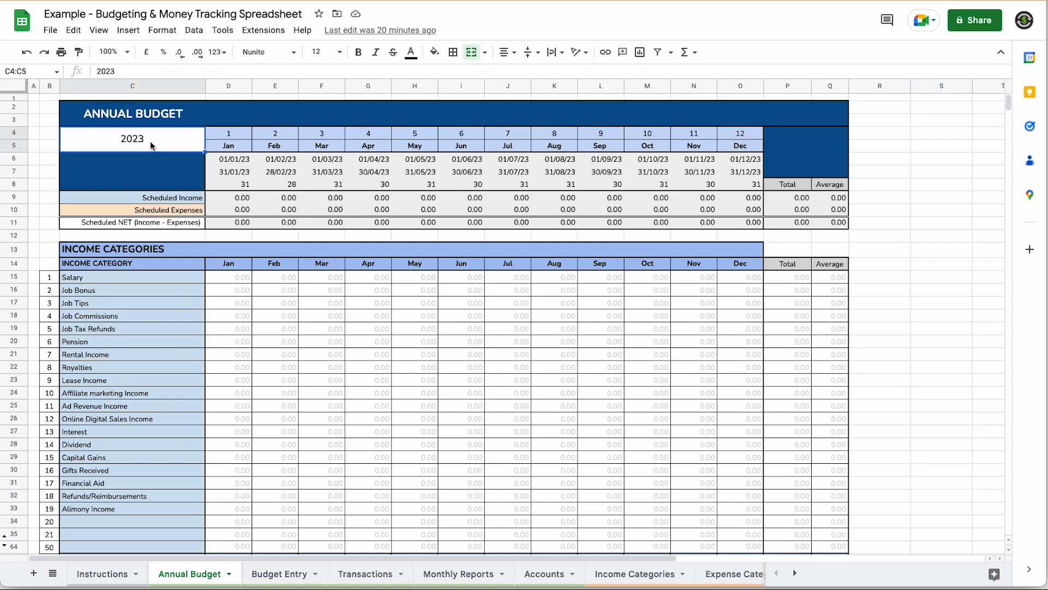
{"action": "key", "text": "BackSpace"}
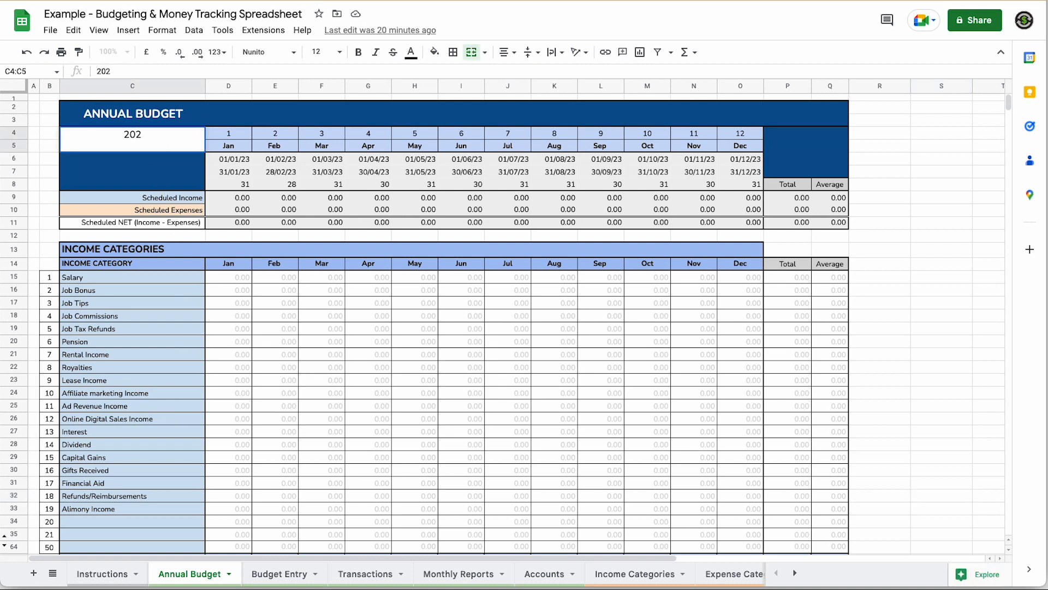
{"action": "type", "text": "2"}
{"action": "key", "text": "Return"}
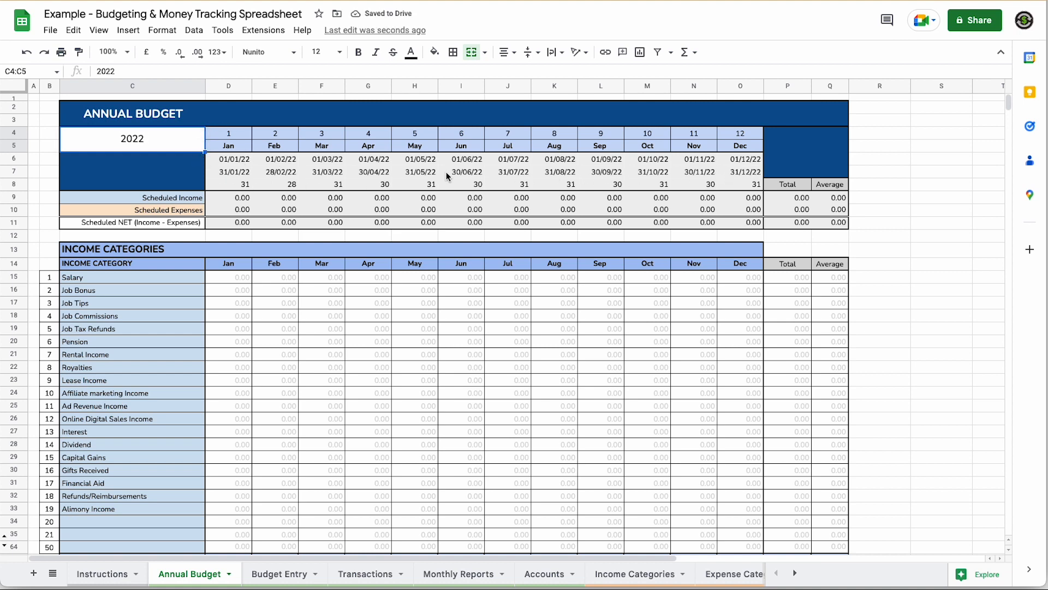
{"action": "double_click", "coordinate": [149, 138]}
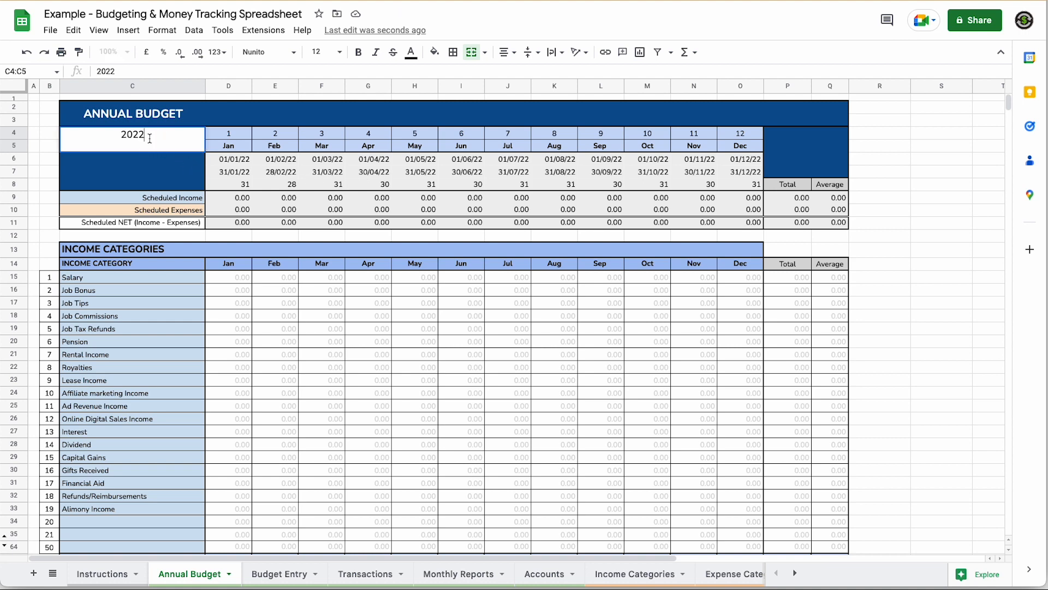
{"action": "key", "text": "BackSpace"}
{"action": "type", "text": "3"}
{"action": "key", "text": "Return"}
{"action": "left_click_drag", "start_coordinate": [116, 496], "coordinate": [115, 509]}
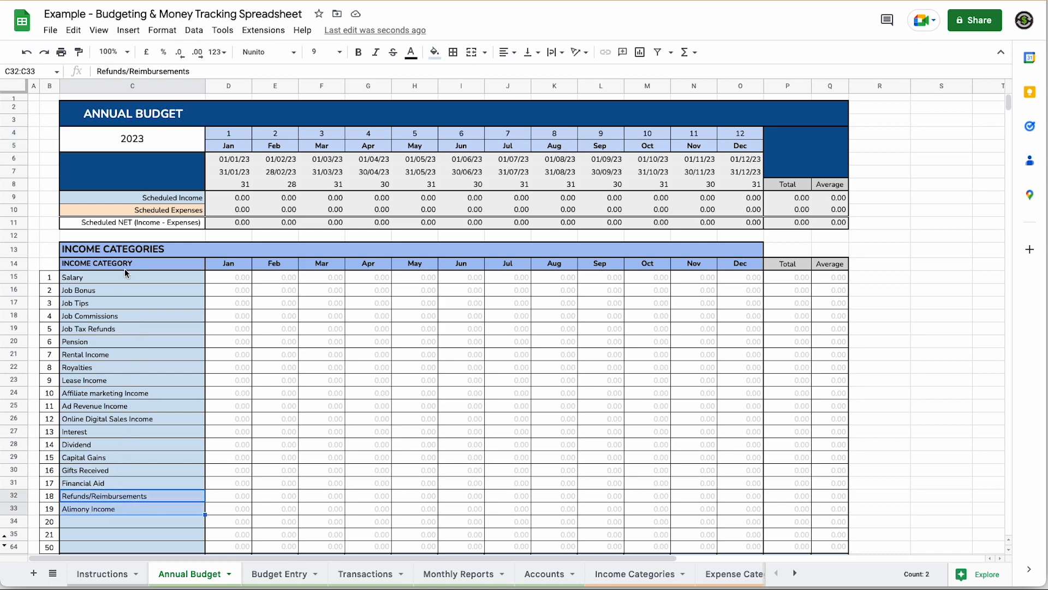
{"action": "left_click_drag", "start_coordinate": [125, 277], "coordinate": [141, 391]}
{"action": "scroll", "coordinate": [141, 387], "scroll_direction": "down", "scroll_amount": 3}
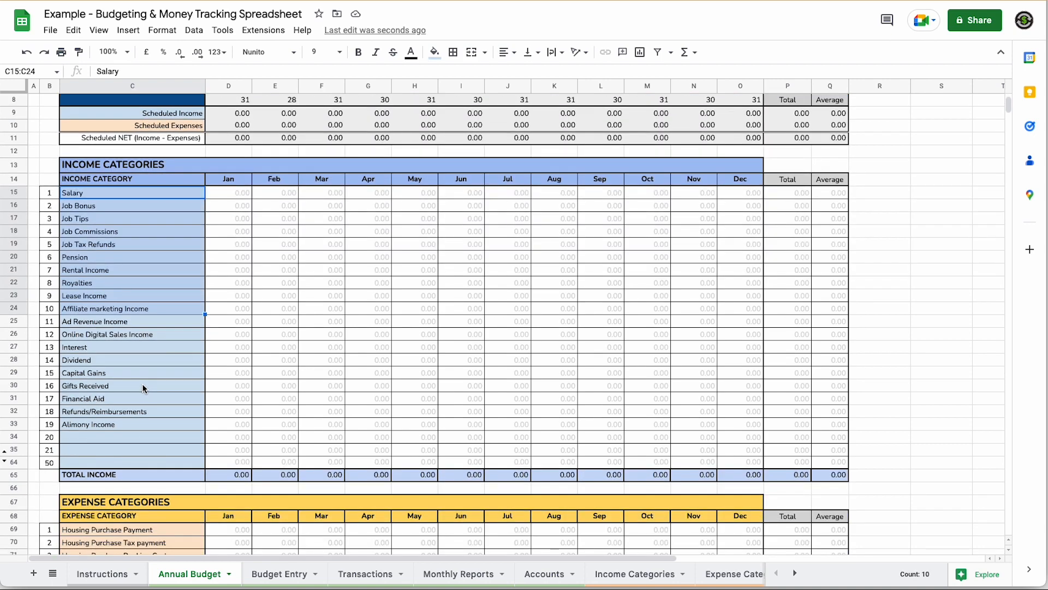
{"action": "scroll", "coordinate": [143, 388], "scroll_direction": "down", "scroll_amount": 2}
{"action": "left_click", "coordinate": [194, 372]}
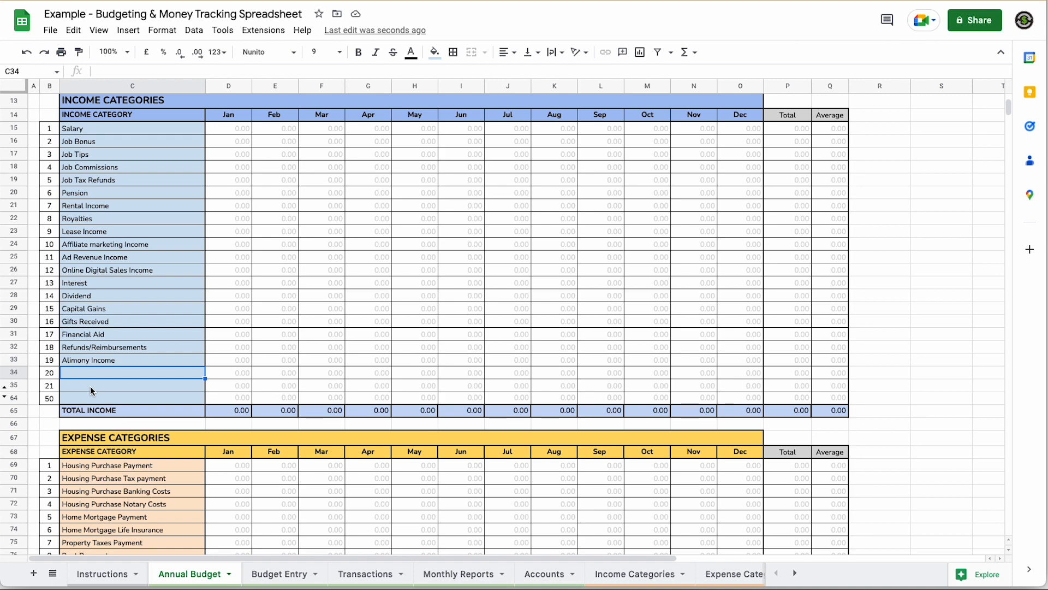
{"action": "scroll", "coordinate": [87, 387], "scroll_direction": "down", "scroll_amount": 2}
{"action": "scroll", "coordinate": [92, 392], "scroll_direction": "down", "scroll_amount": 6}
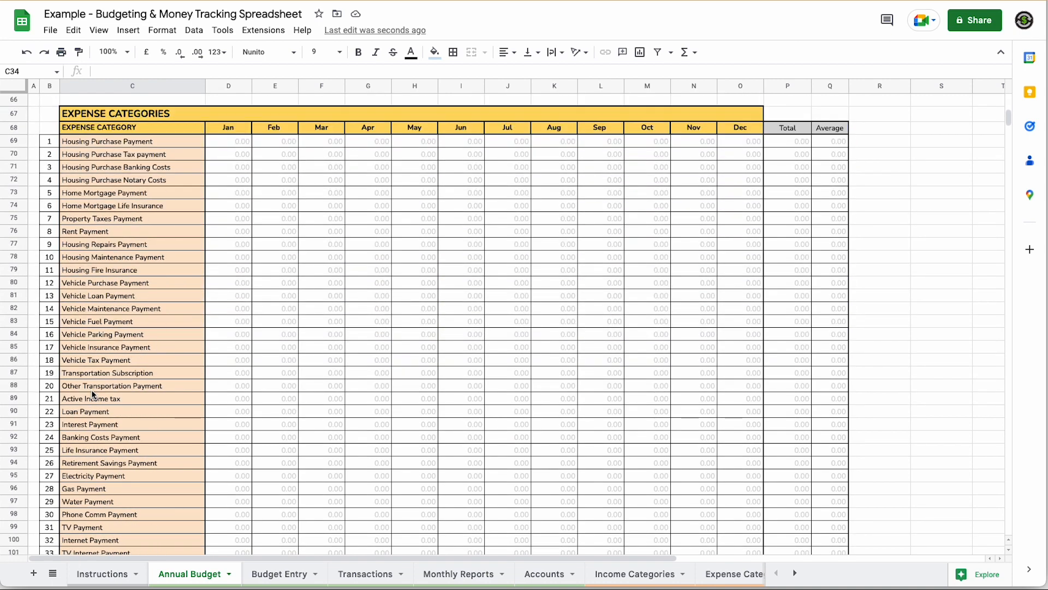
{"action": "scroll", "coordinate": [93, 393], "scroll_direction": "down", "scroll_amount": 3}
{"action": "scroll", "coordinate": [93, 391], "scroll_direction": "down", "scroll_amount": 5}
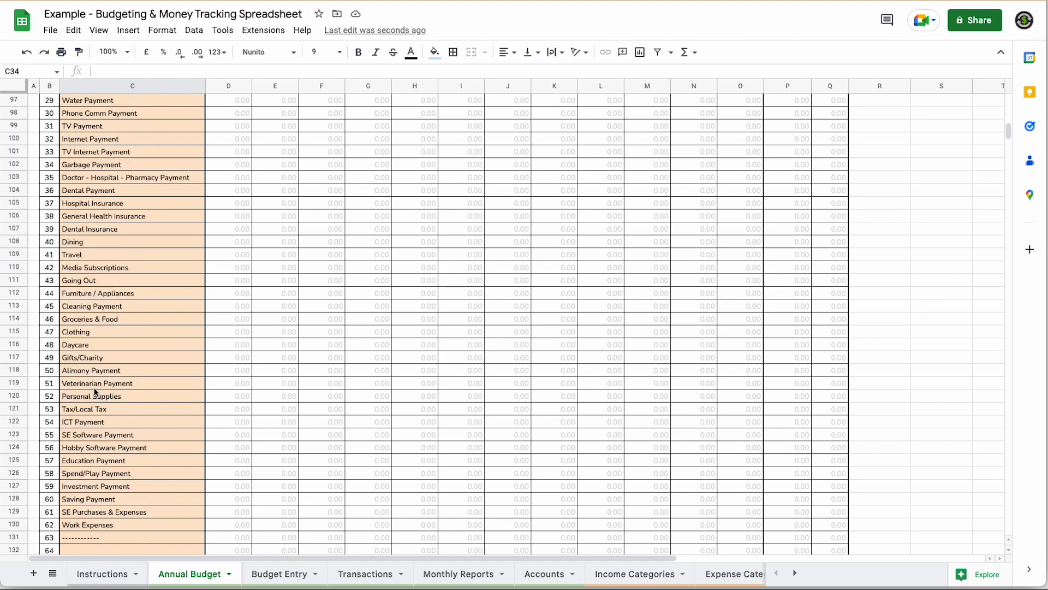
{"action": "scroll", "coordinate": [94, 388], "scroll_direction": "down", "scroll_amount": 5}
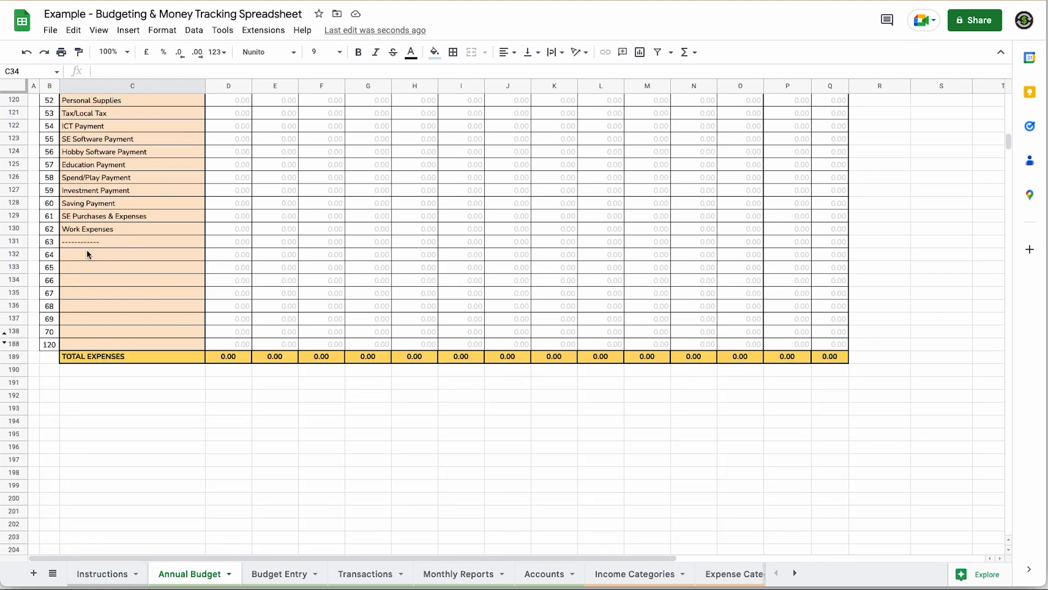
{"action": "scroll", "coordinate": [130, 245], "scroll_direction": "up", "scroll_amount": 2}
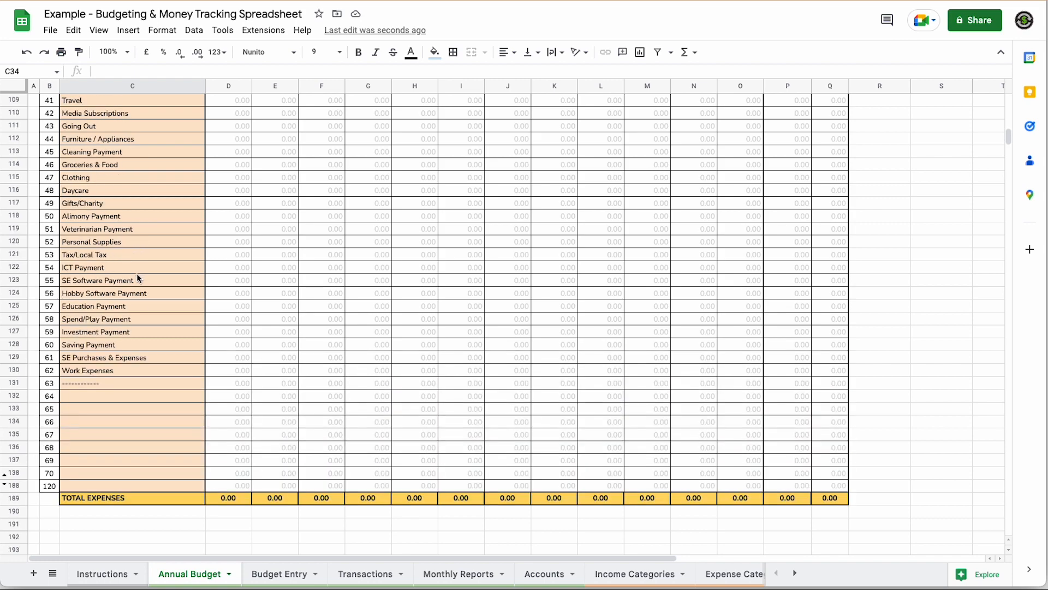
{"action": "scroll", "coordinate": [137, 278], "scroll_direction": "up", "scroll_amount": 20}
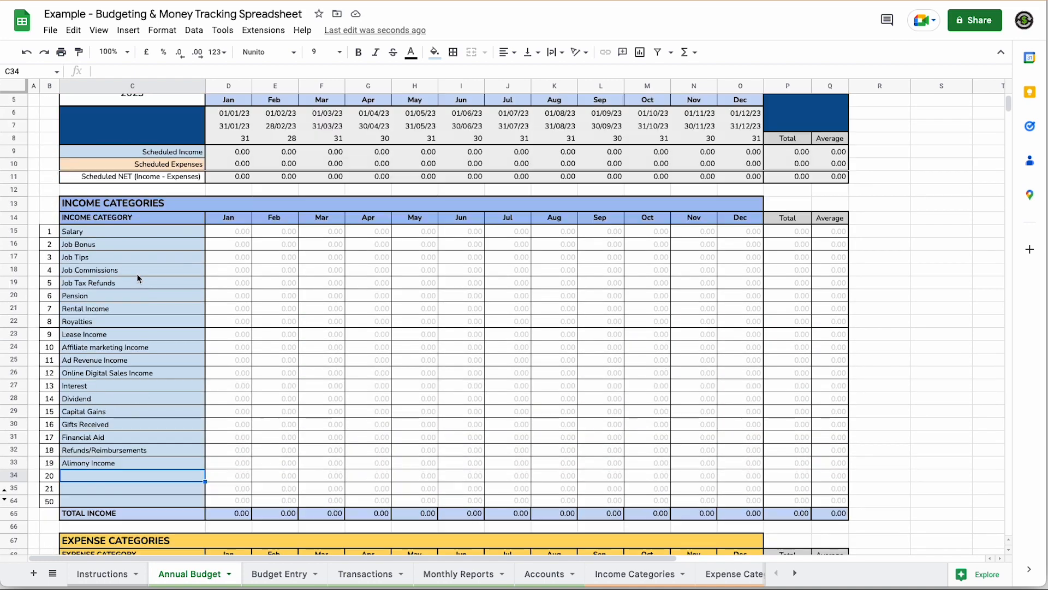
{"action": "scroll", "coordinate": [137, 279], "scroll_direction": "up", "scroll_amount": 1}
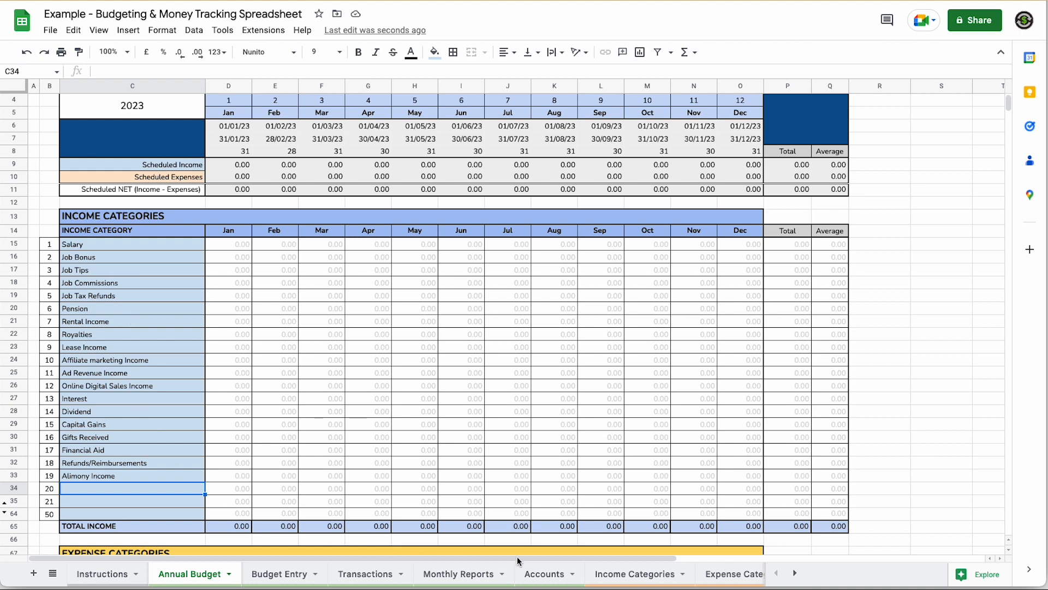
{"action": "left_click", "coordinate": [796, 573]}
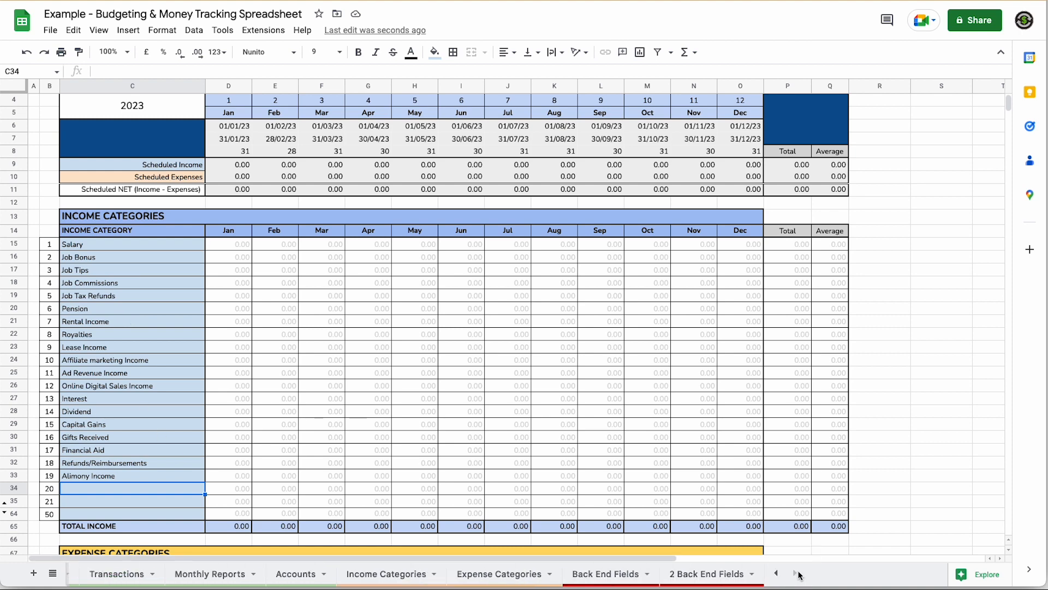
- Look at the income type choices for Salary on the Income Categories sheet
{"action": "left_click", "coordinate": [389, 579]}
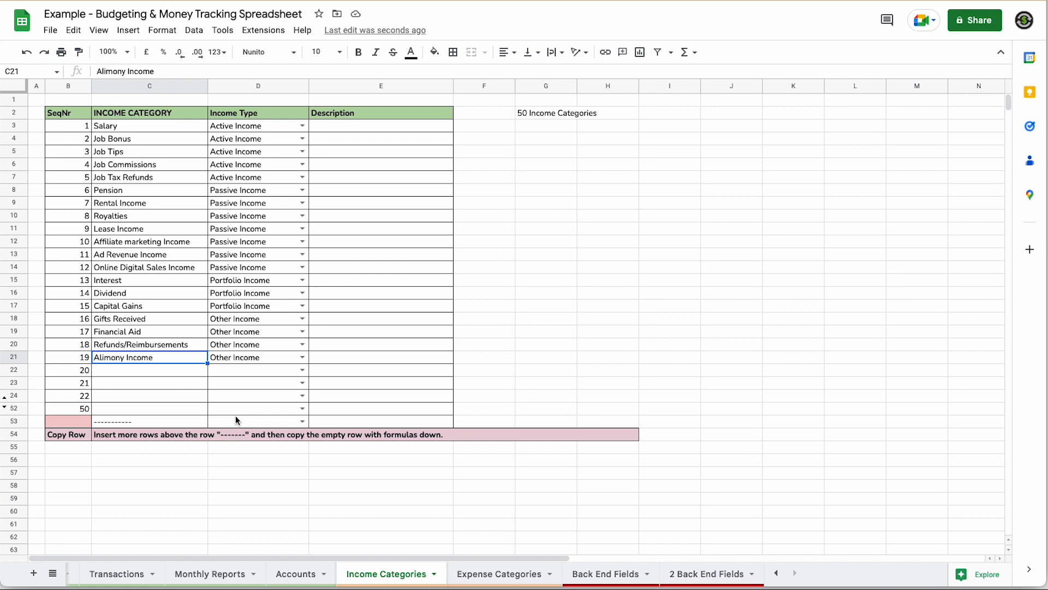
{"action": "key", "text": "Right"}
{"action": "key", "text": "Right"}
{"action": "key", "text": "Right"}
{"action": "key", "text": "Right"}
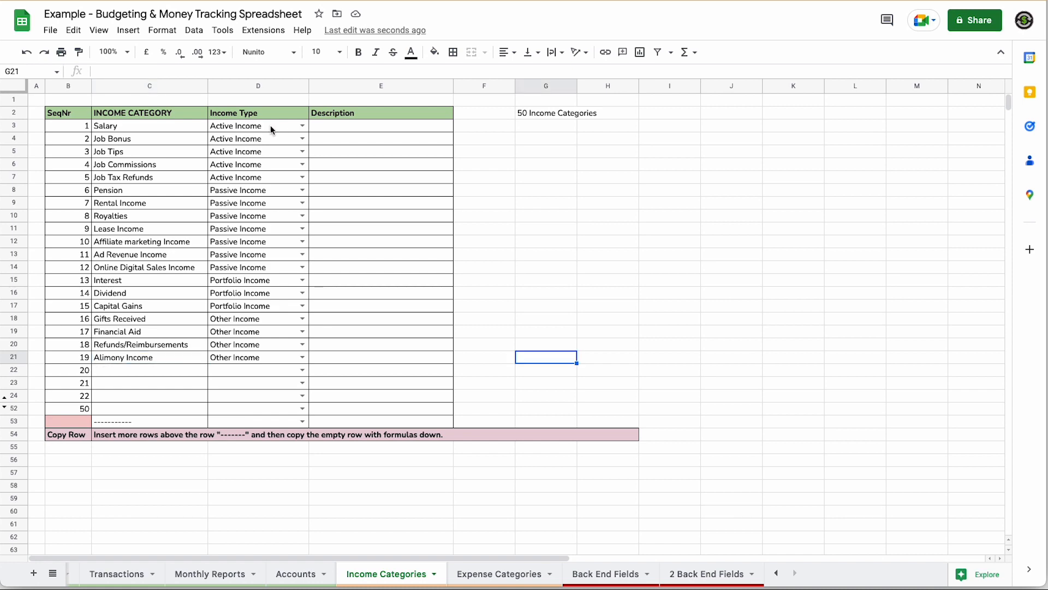
{"action": "left_click", "coordinate": [302, 128]}
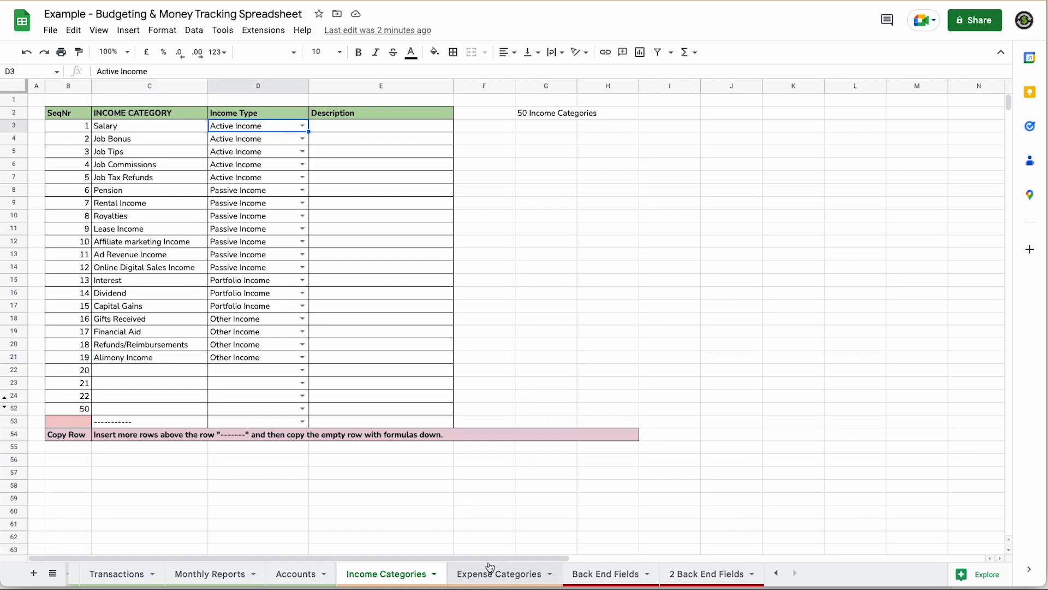
- On Expense Categories, check the first category's expense type choices, keeping Housing
{"action": "left_click", "coordinate": [493, 574]}
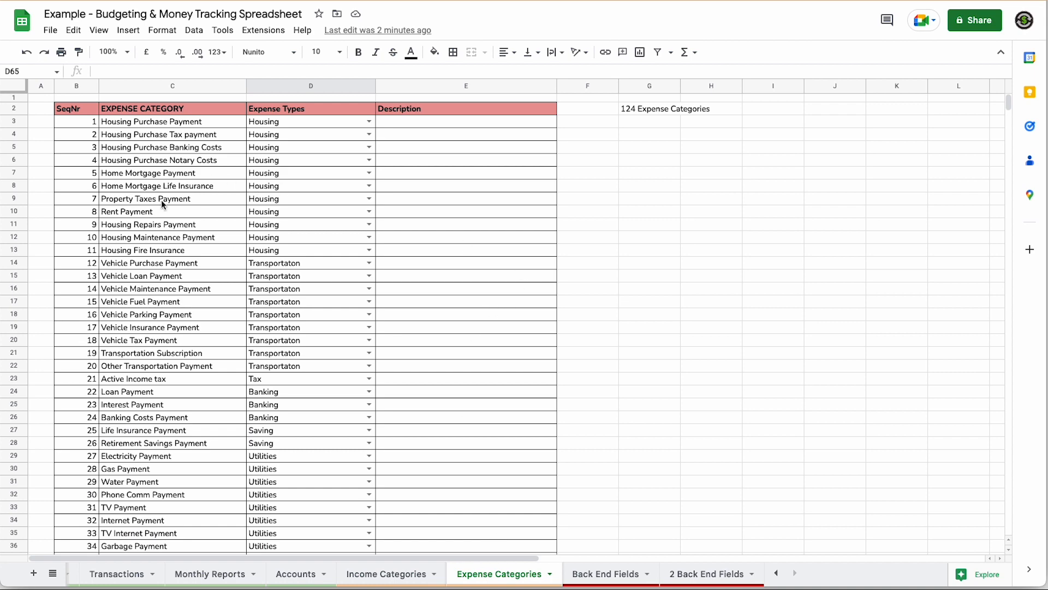
{"action": "scroll", "coordinate": [172, 353], "scroll_direction": "up", "scroll_amount": 1}
{"action": "scroll", "coordinate": [172, 352], "scroll_direction": "down", "scroll_amount": 7}
{"action": "scroll", "coordinate": [172, 350], "scroll_direction": "down", "scroll_amount": 4}
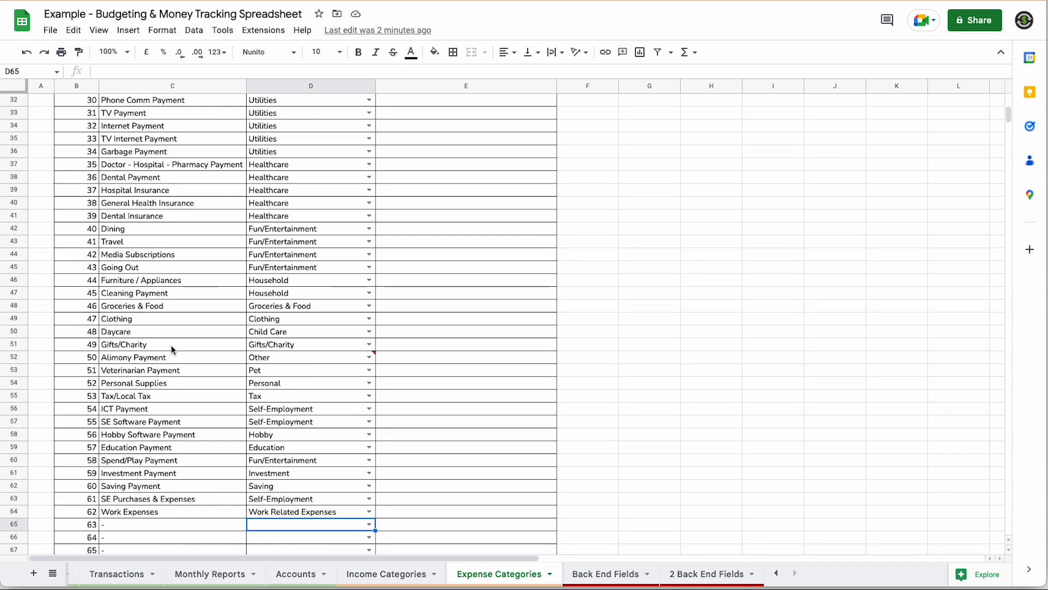
{"action": "scroll", "coordinate": [172, 348], "scroll_direction": "up", "scroll_amount": 10}
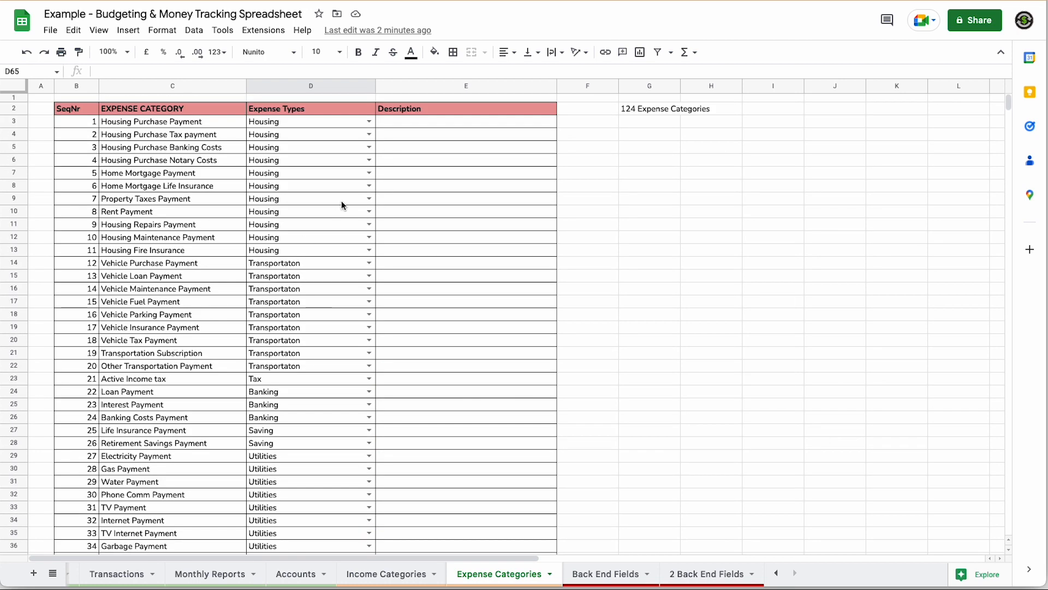
{"action": "left_click", "coordinate": [370, 121]}
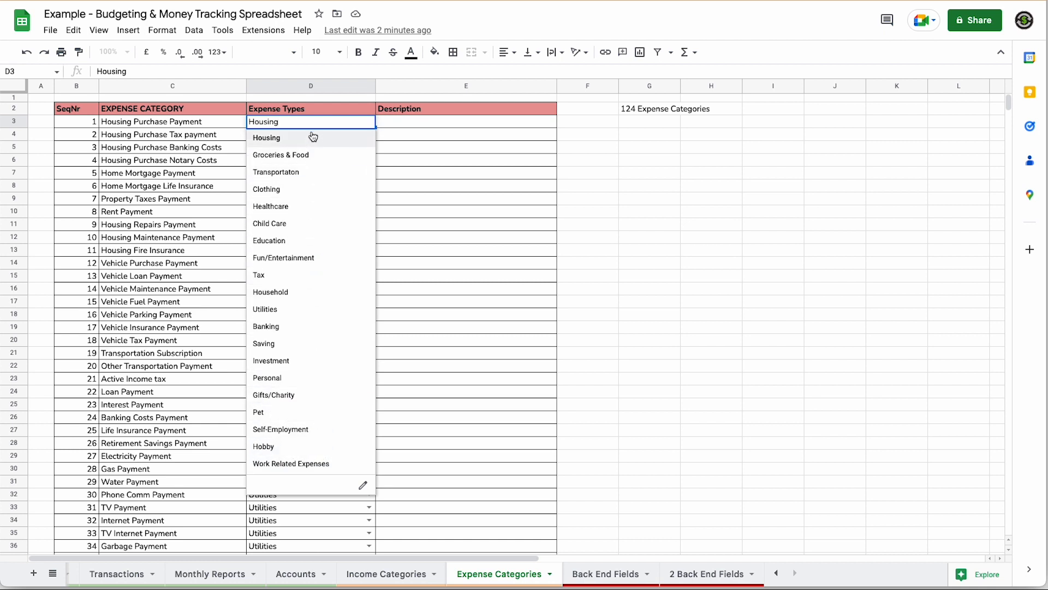
{"action": "left_click", "coordinate": [273, 138]}
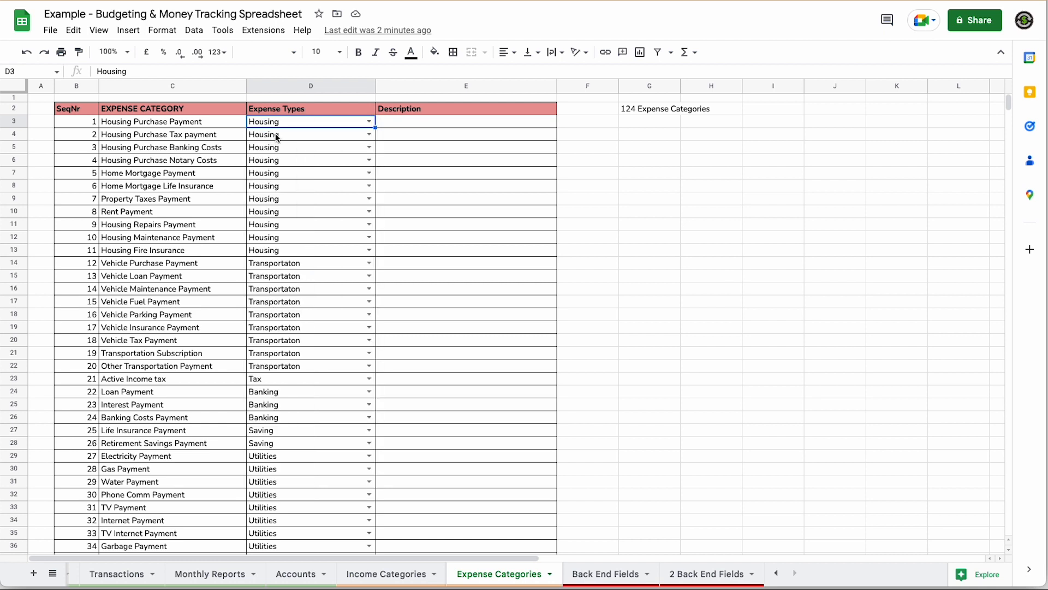
- Scroll through the remaining expense categories, then return to Income Categories
{"action": "scroll", "coordinate": [321, 281], "scroll_direction": "down", "scroll_amount": 2}
{"action": "scroll", "coordinate": [321, 280], "scroll_direction": "down", "scroll_amount": 6}
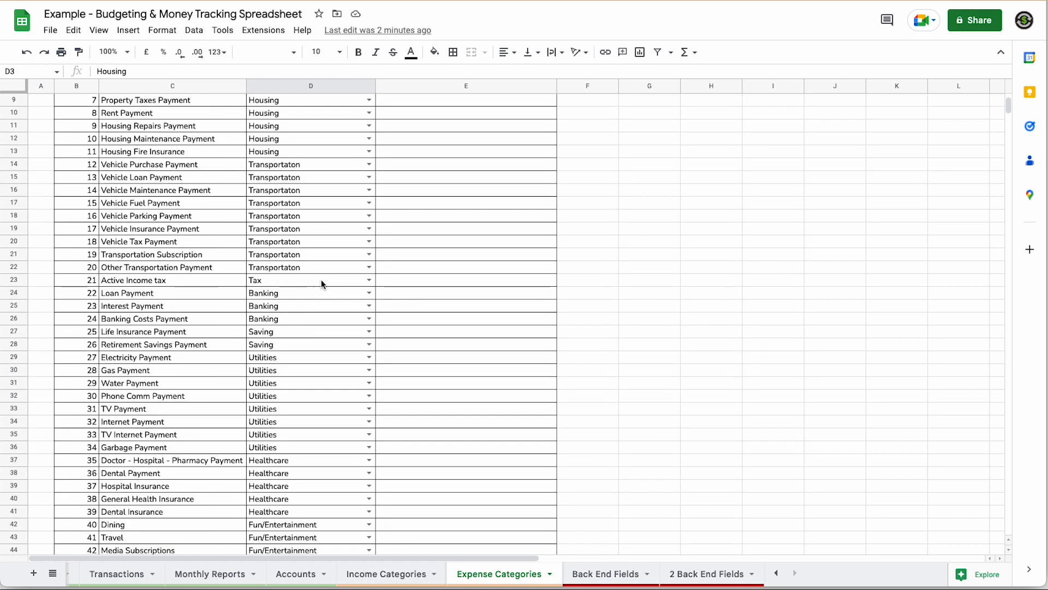
{"action": "scroll", "coordinate": [321, 281], "scroll_direction": "down", "scroll_amount": 8}
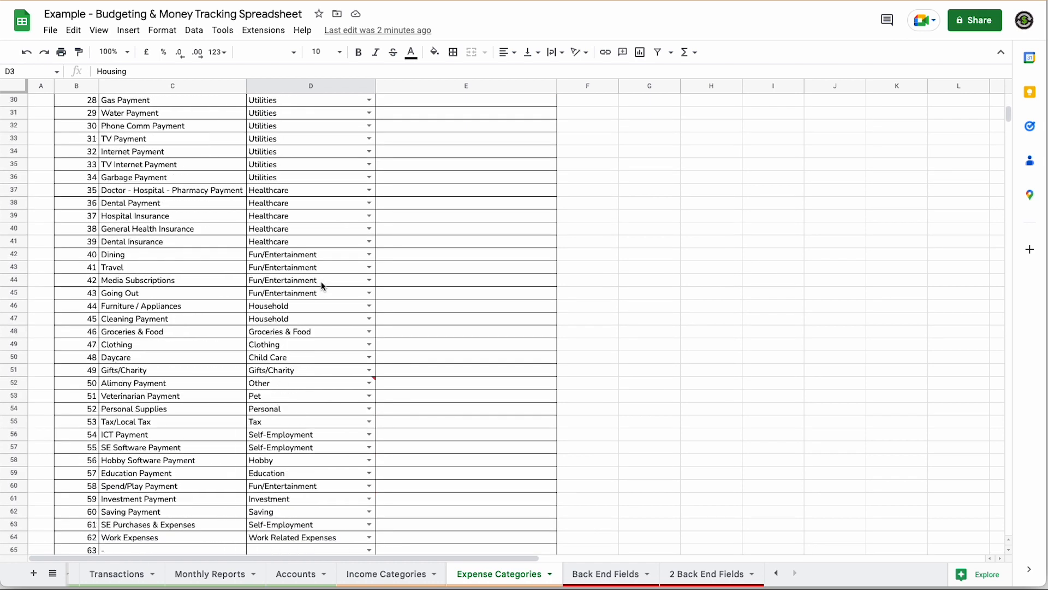
{"action": "scroll", "coordinate": [358, 453], "scroll_direction": "down", "scroll_amount": 3}
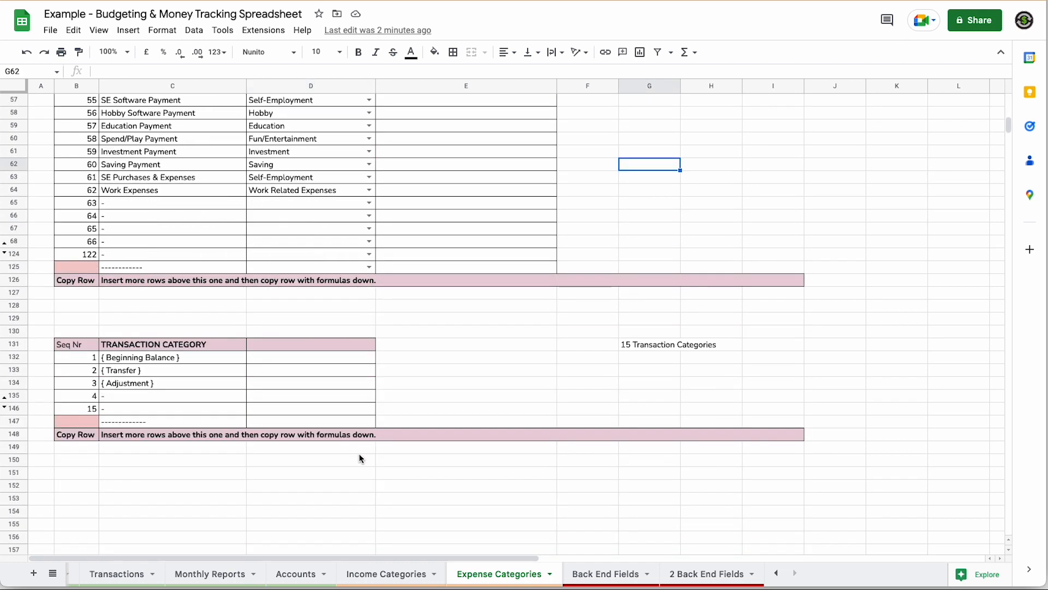
{"action": "scroll", "coordinate": [358, 457], "scroll_direction": "up", "scroll_amount": 9}
{"action": "scroll", "coordinate": [358, 464], "scroll_direction": "up", "scroll_amount": 1}
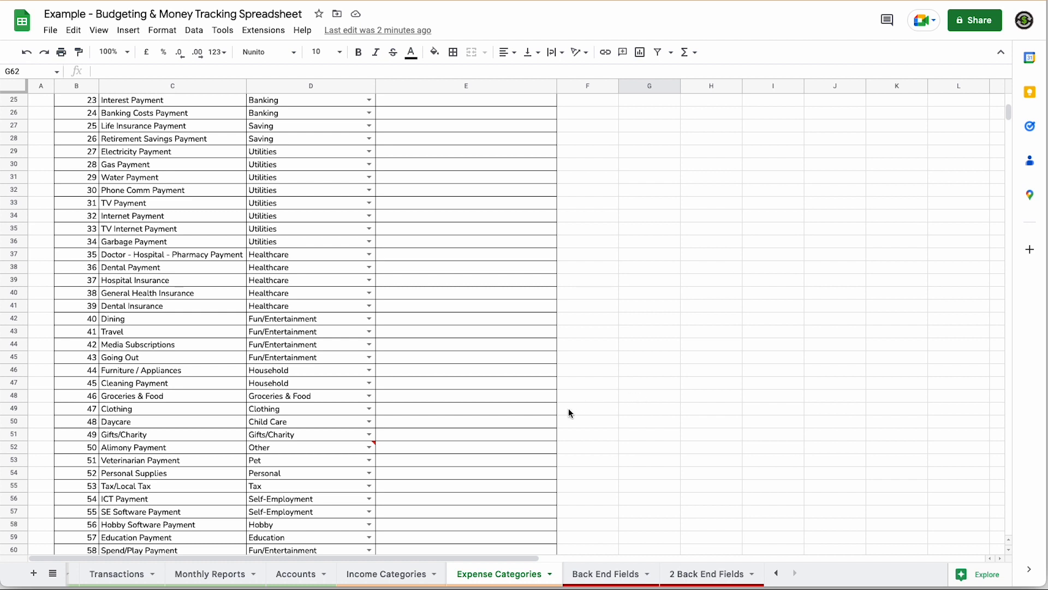
{"action": "left_click", "coordinate": [402, 574]}
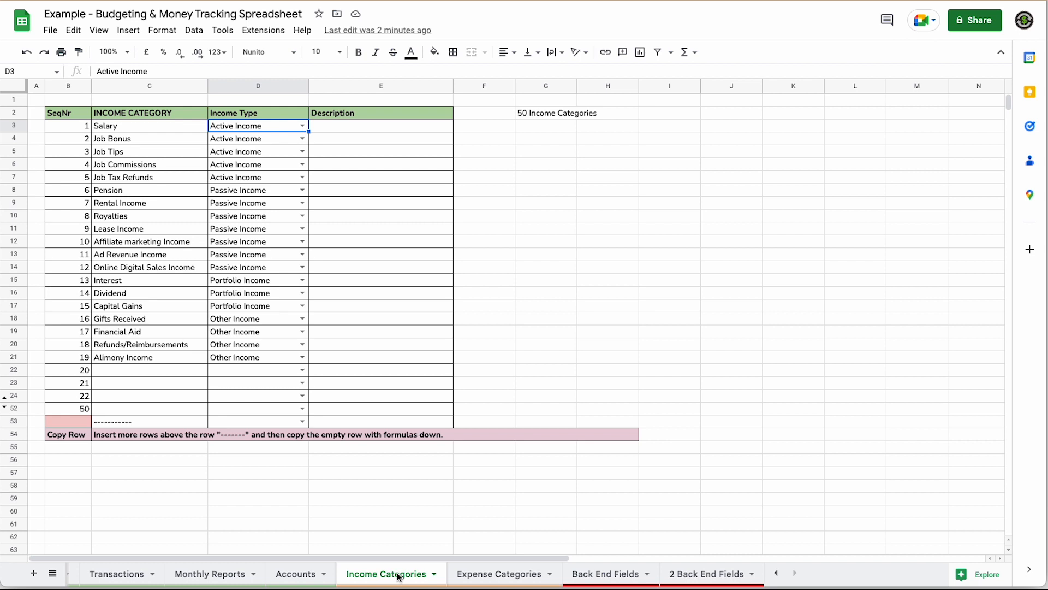
- Locate the Dividend category on Income Categories and in the Annual Budget income list
{"action": "left_click", "coordinate": [122, 295]}
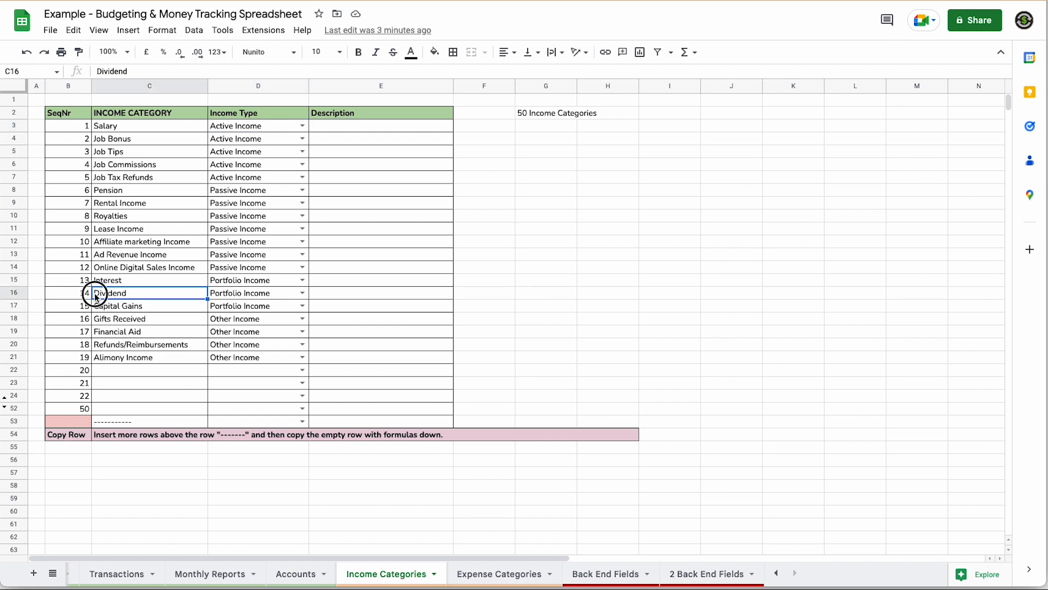
{"action": "left_click", "coordinate": [199, 574]}
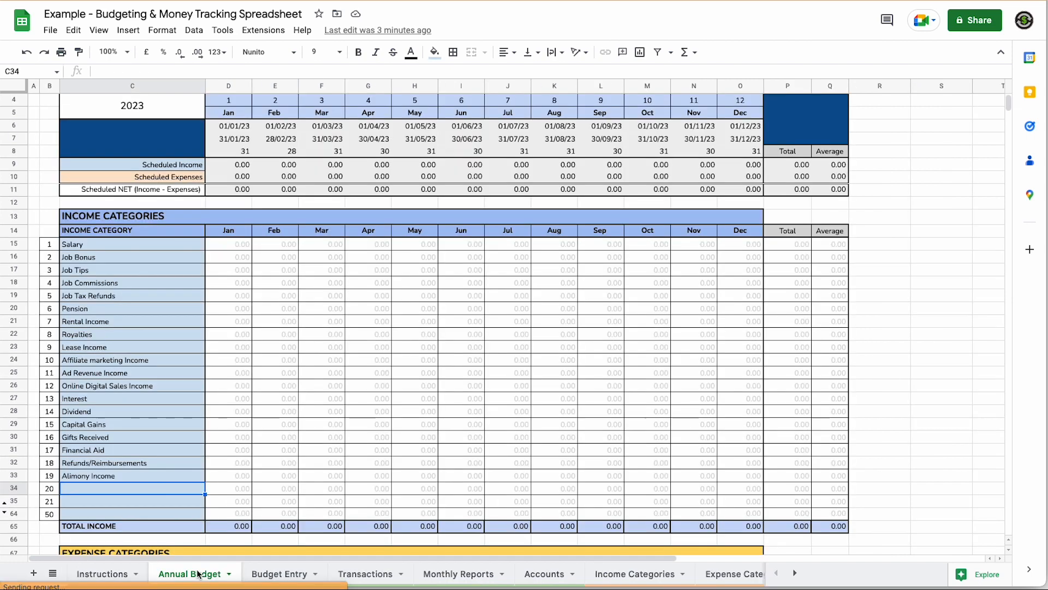
{"action": "left_click", "coordinate": [81, 411]}
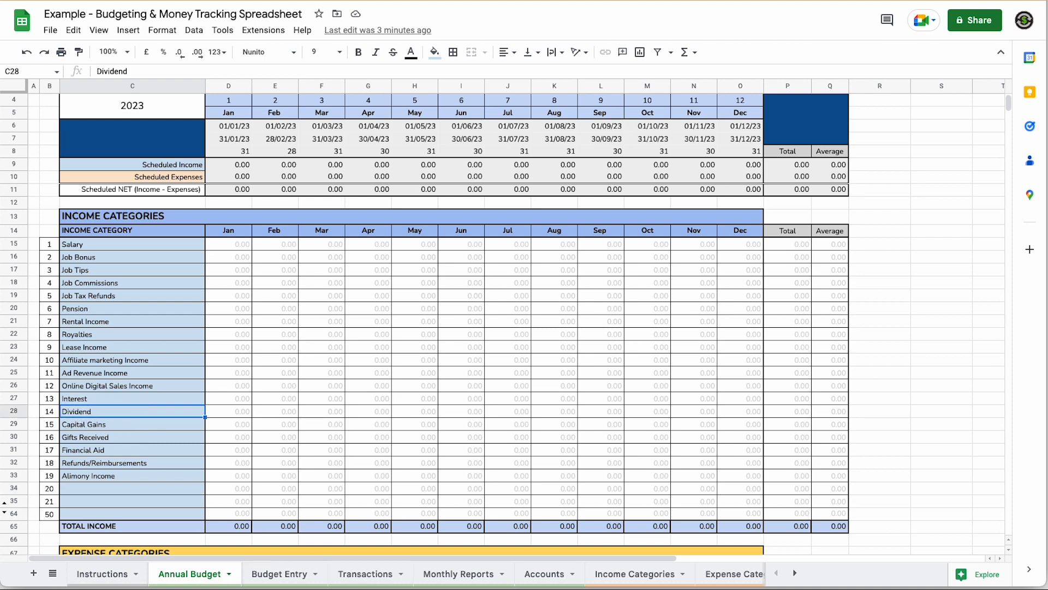
{"action": "left_click", "coordinate": [630, 574]}
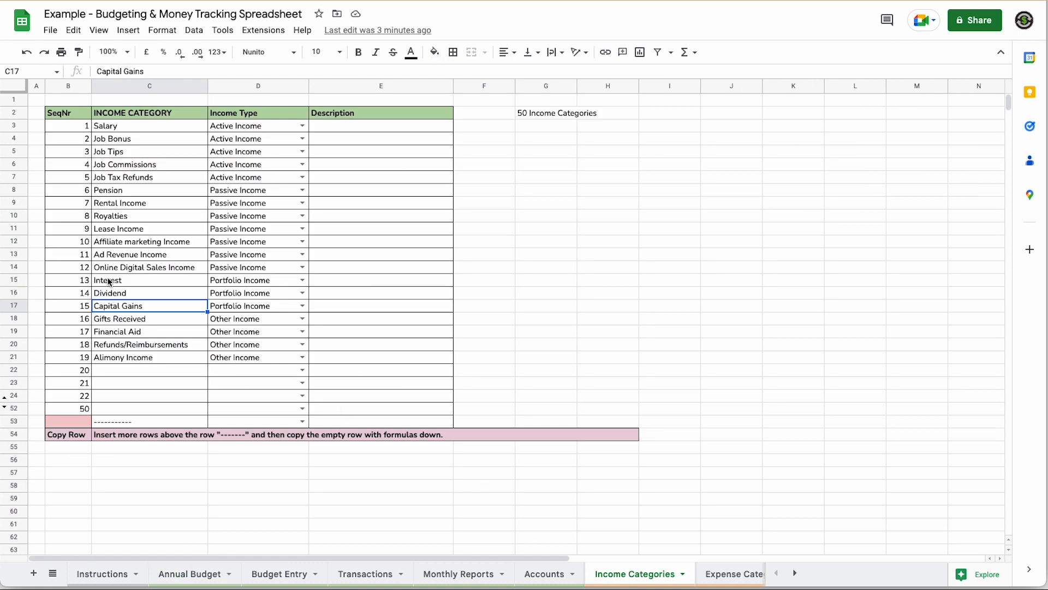
- Rename Dividend to 'Capital Dividend' and confirm the new name in Annual Budget
{"action": "double_click", "coordinate": [95, 293]}
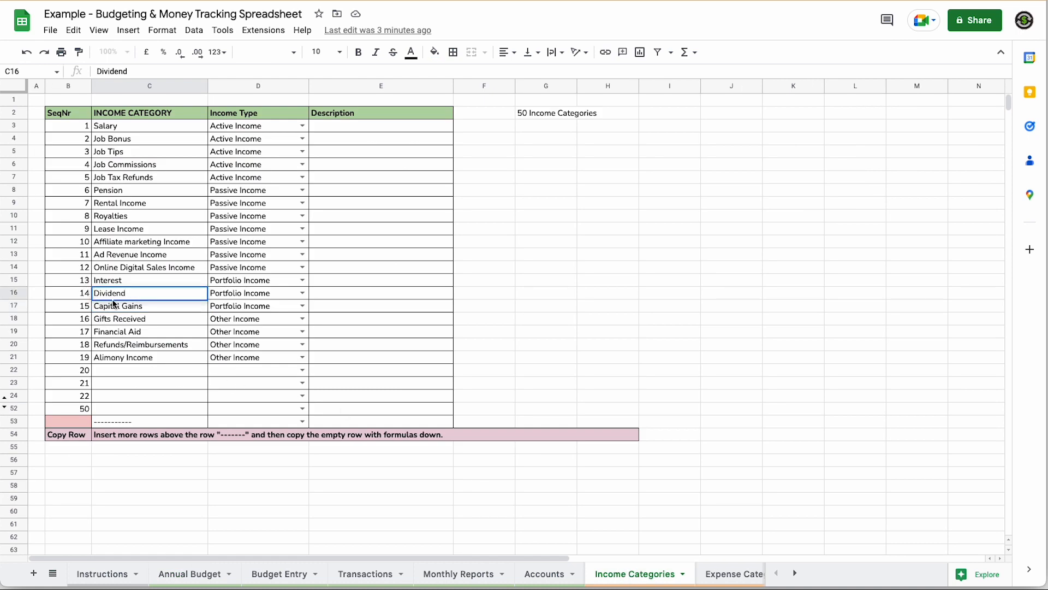
{"action": "type", "text": "Capital"}
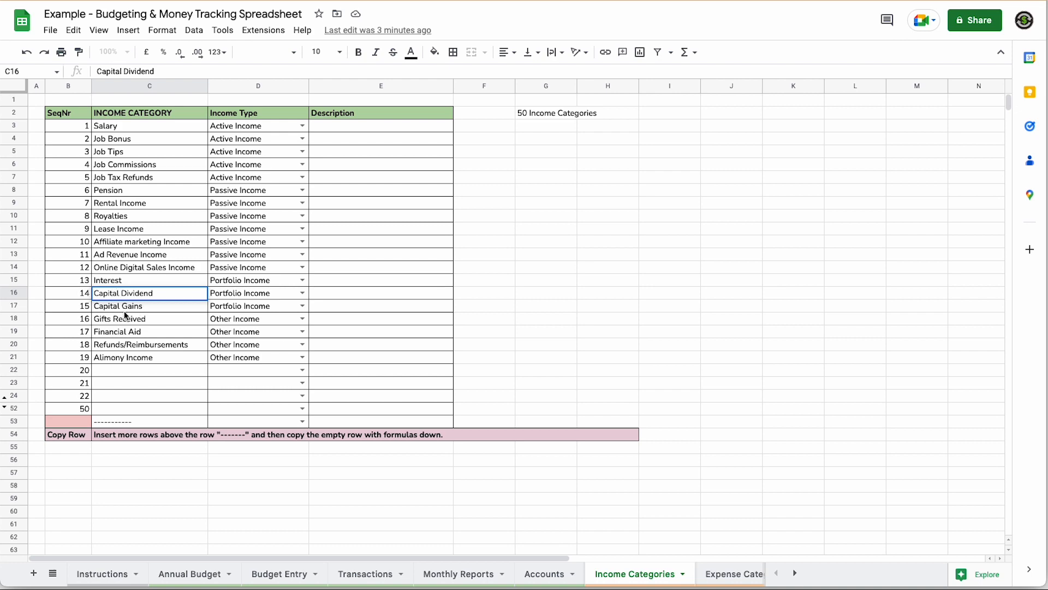
{"action": "key", "text": "Return"}
{"action": "left_click", "coordinate": [190, 573]}
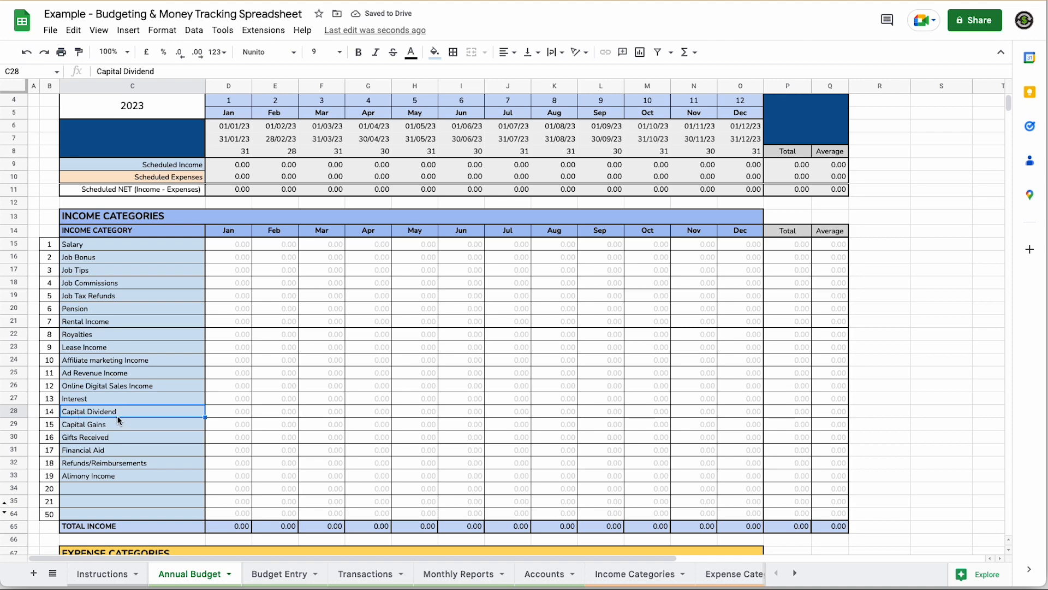
- Add 'Music festivals' in C65 of Expense Categories with type Fun/Entertainment
{"action": "left_click", "coordinate": [724, 573]}
{"action": "scroll", "coordinate": [272, 474], "scroll_direction": "down", "scroll_amount": 4}
{"action": "left_click", "coordinate": [129, 474]}
{"action": "type", "text": "Music festi"}
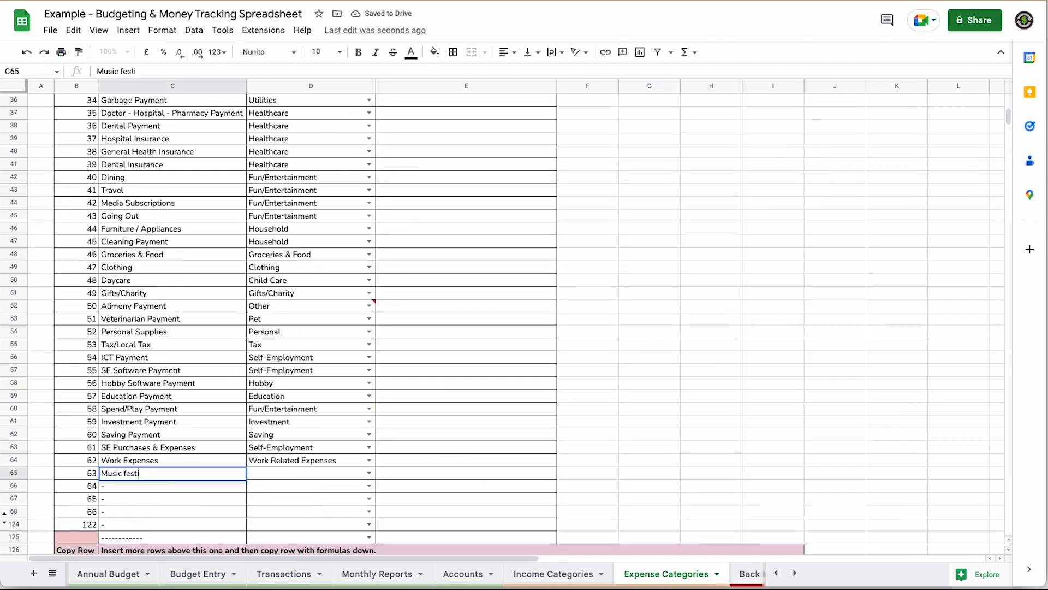
{"action": "type", "text": "vals"}
{"action": "key", "text": "Tab"}
{"action": "left_click", "coordinate": [369, 473]}
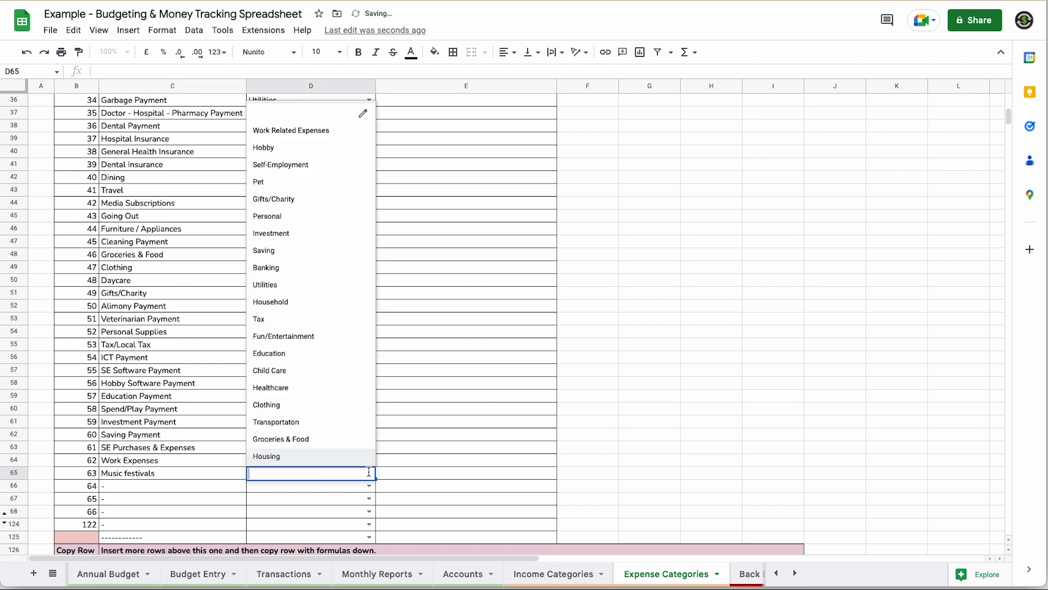
{"action": "left_click", "coordinate": [292, 337]}
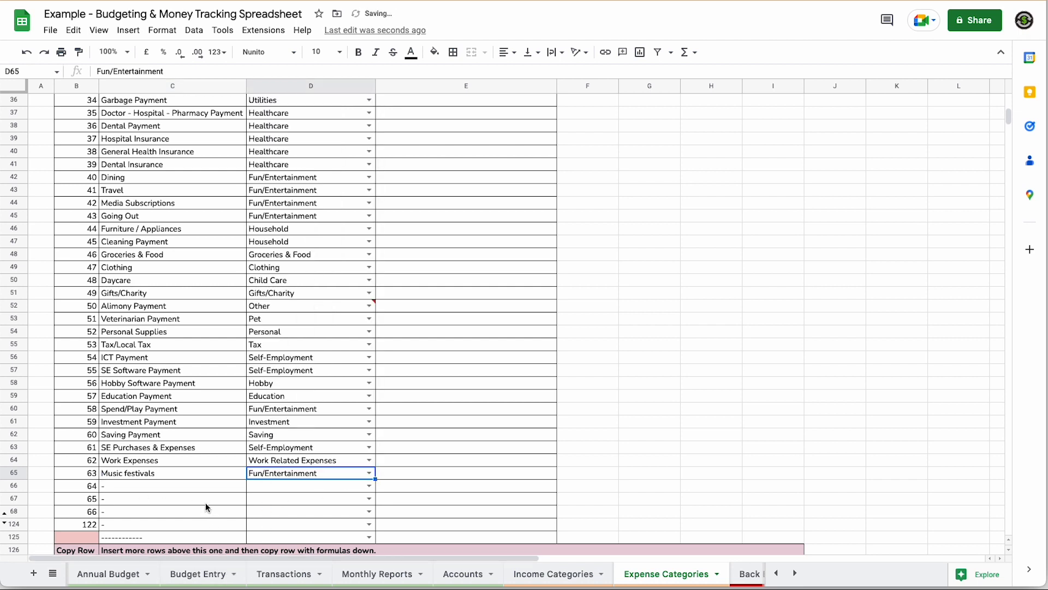
- Verify Music festivals appears in Annual Budget, then go to Back End Fields
{"action": "left_click", "coordinate": [108, 573]}
{"action": "scroll", "coordinate": [152, 476], "scroll_direction": "down", "scroll_amount": 9}
{"action": "scroll", "coordinate": [152, 481], "scroll_direction": "down", "scroll_amount": 8}
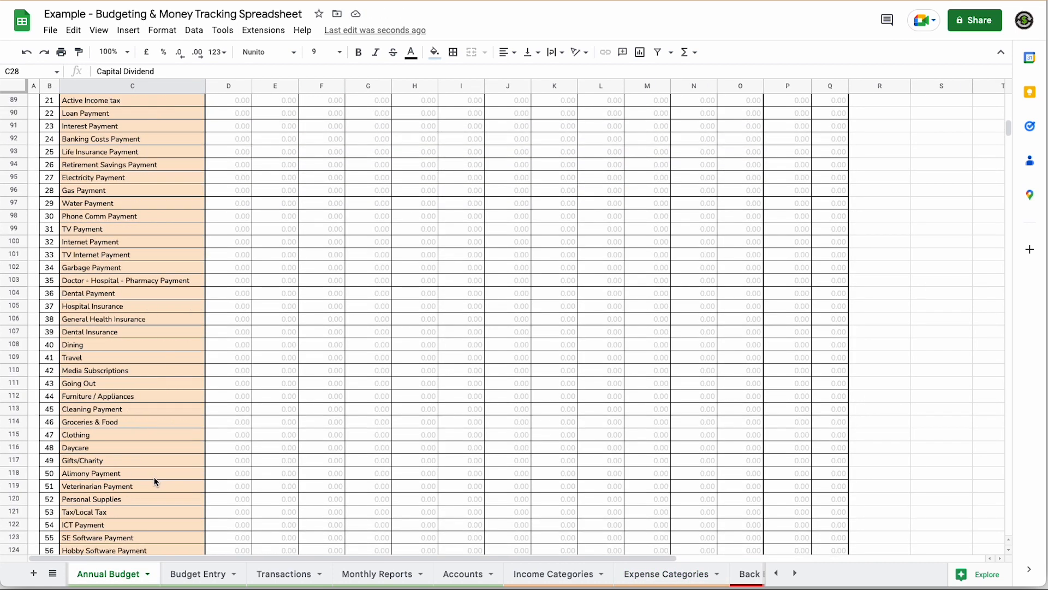
{"action": "left_click", "coordinate": [88, 449]}
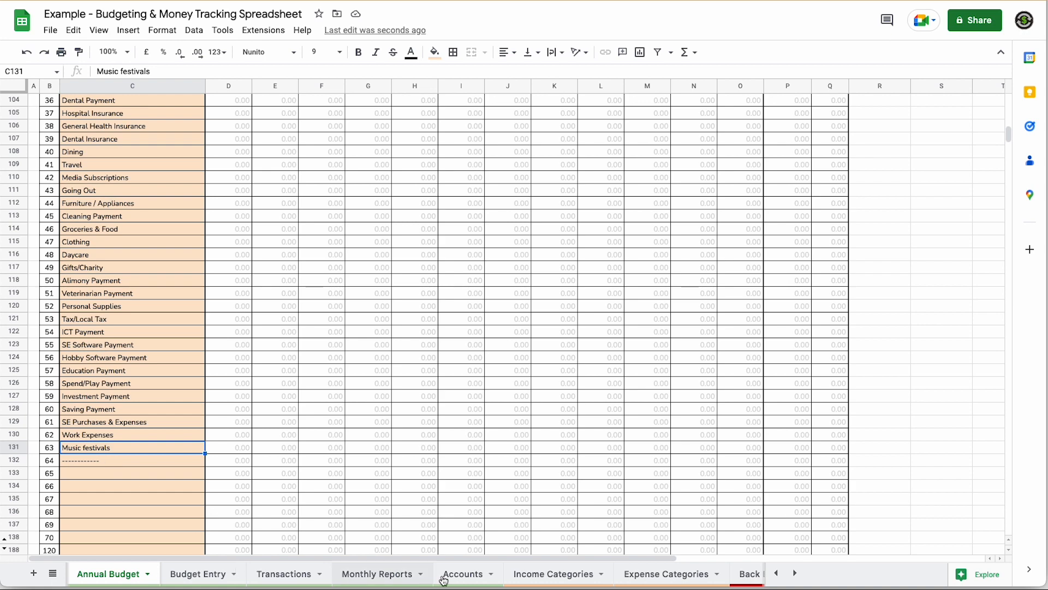
{"action": "scroll", "coordinate": [204, 524], "scroll_direction": "up", "scroll_amount": 10}
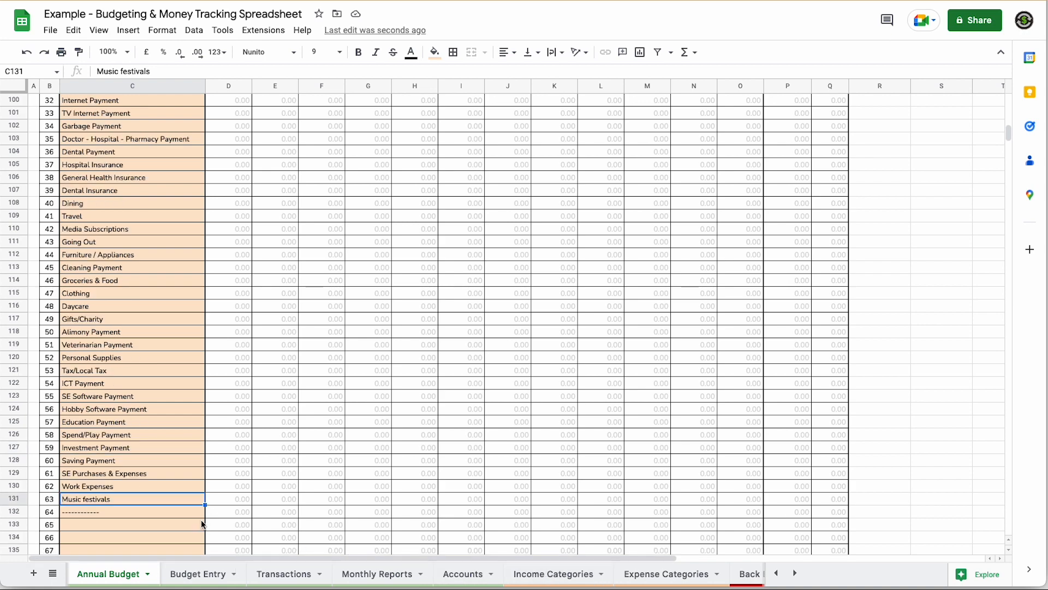
{"action": "left_click", "coordinate": [751, 573]}
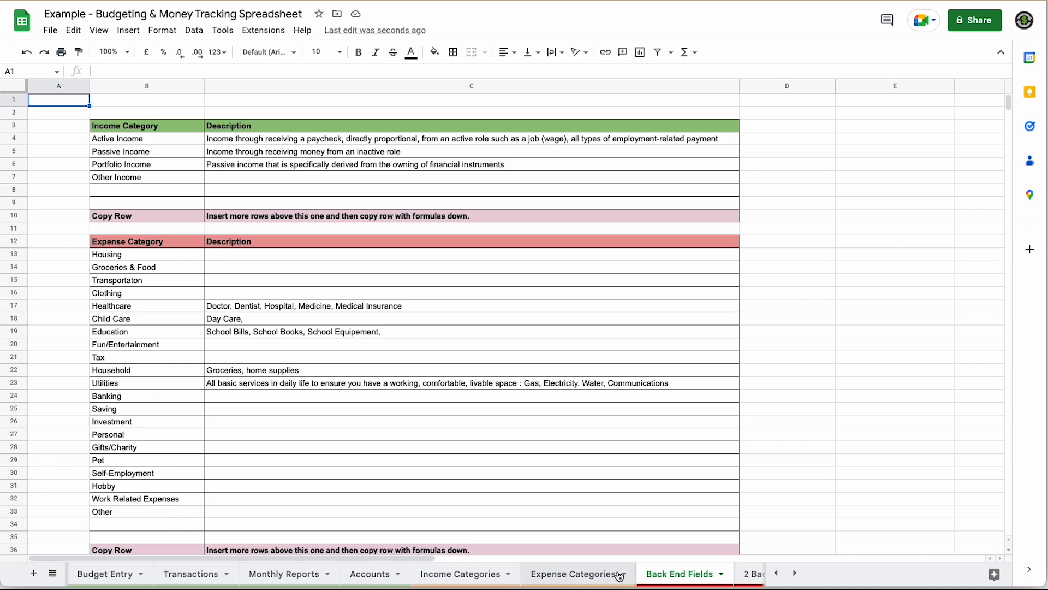
- On Budget Entry, set income row 11 to Salary with the earner's name as description
{"action": "left_click", "coordinate": [120, 575]}
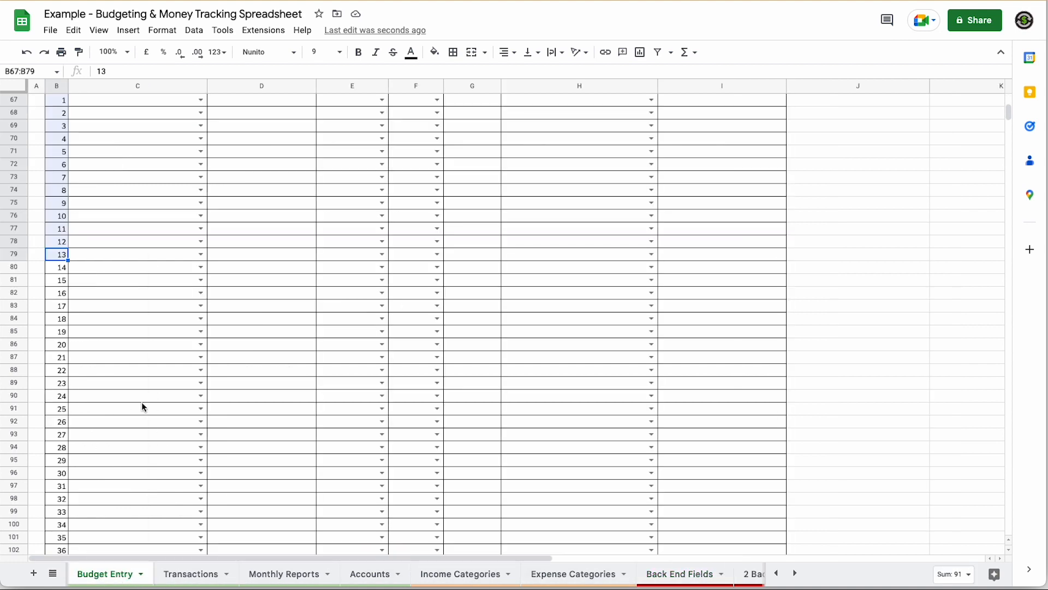
{"action": "scroll", "coordinate": [149, 413], "scroll_direction": "up", "scroll_amount": 6}
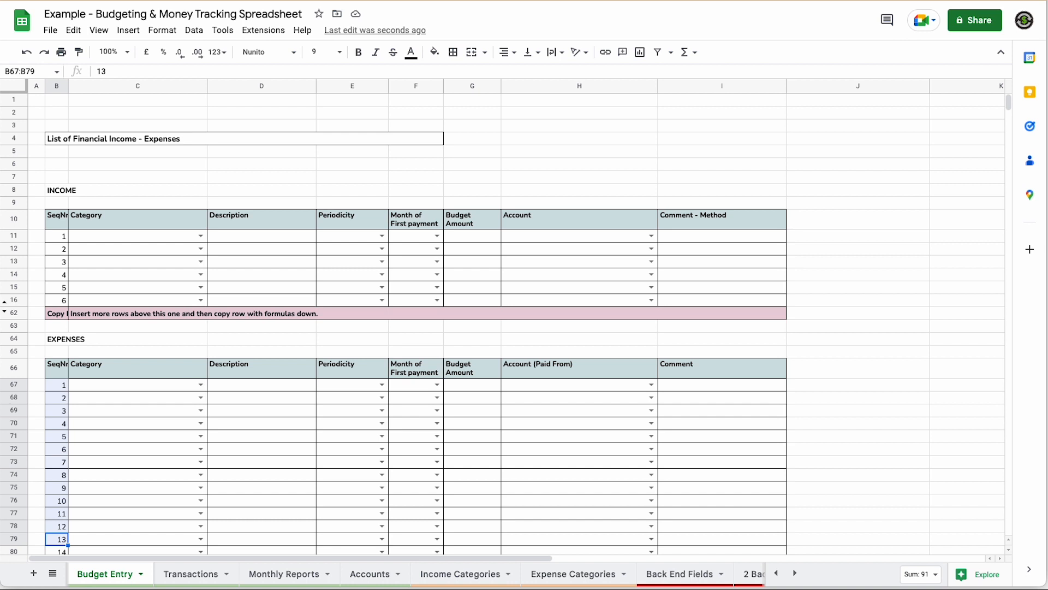
{"action": "left_click", "coordinate": [201, 237]}
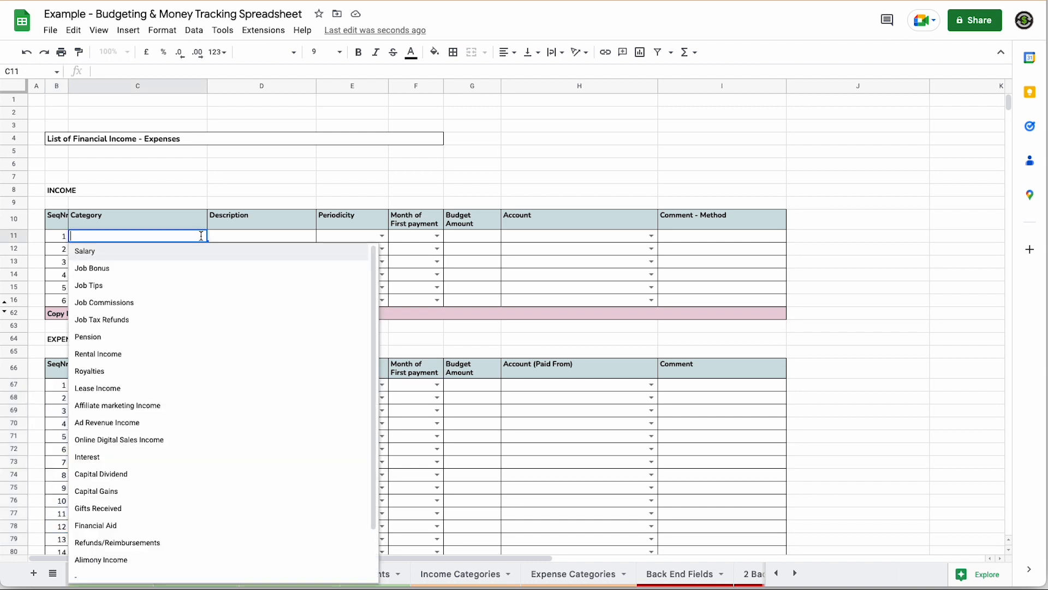
{"action": "left_click", "coordinate": [99, 252]}
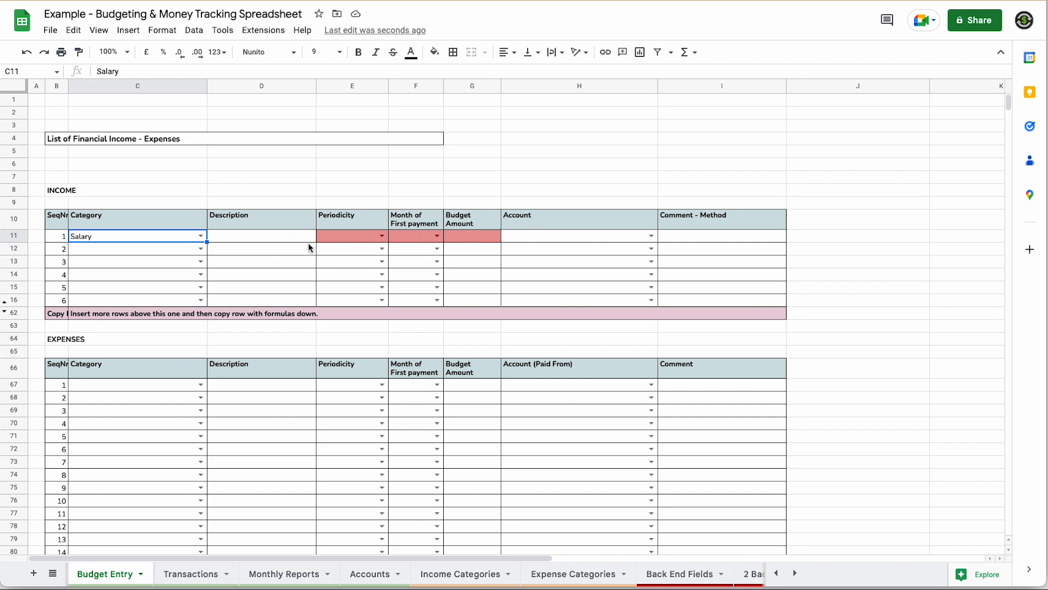
{"action": "left_click", "coordinate": [281, 239]}
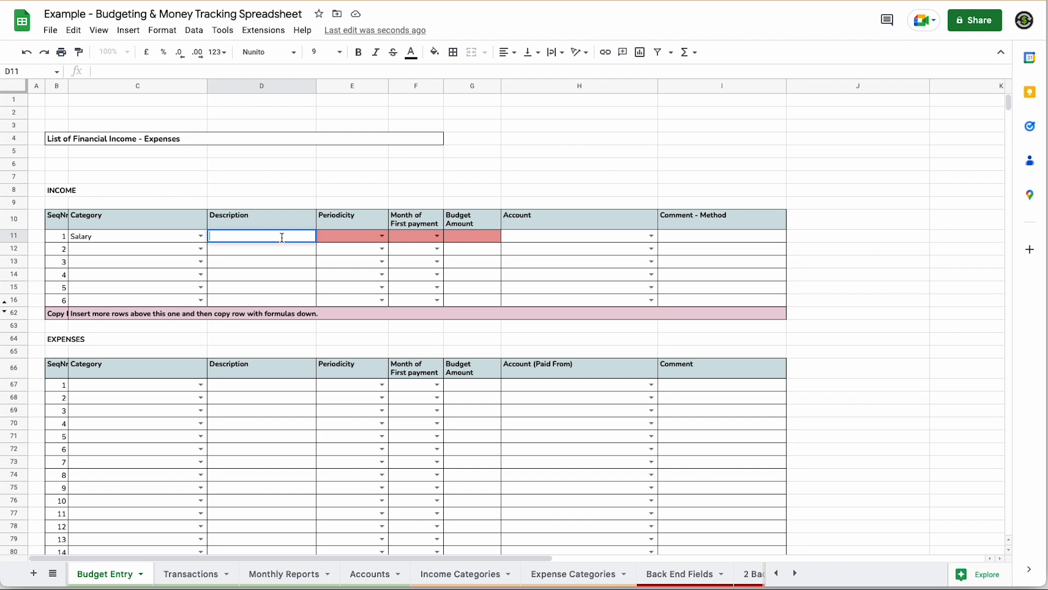
{"action": "type", "text": "John"}
{"action": "key", "text": "Tab"}
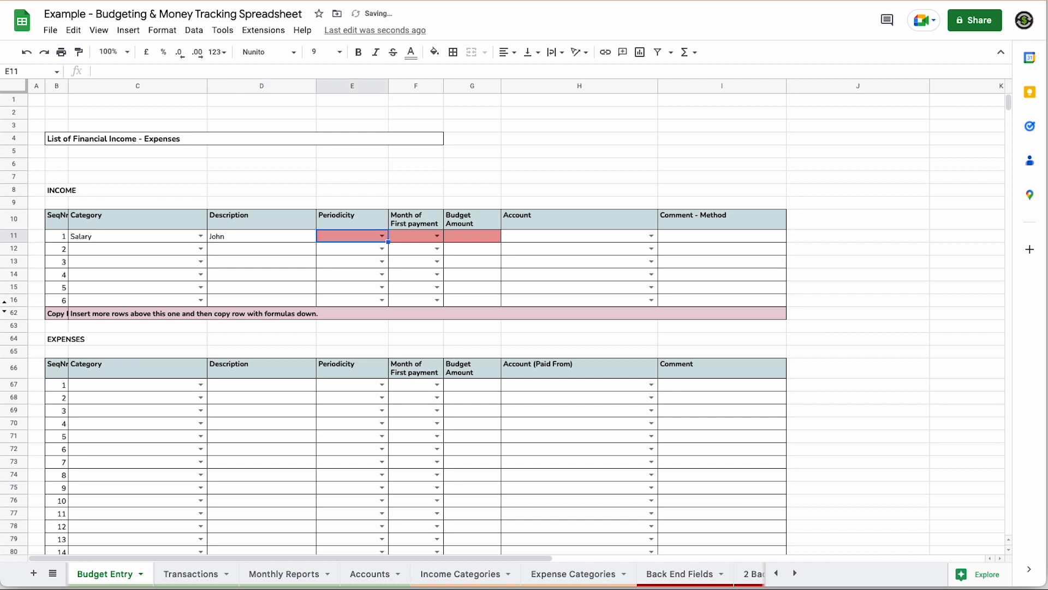
- Make row 11 Monthly from Jan with a 1,500 budget, leaving the account blank
{"action": "left_click", "coordinate": [381, 238]}
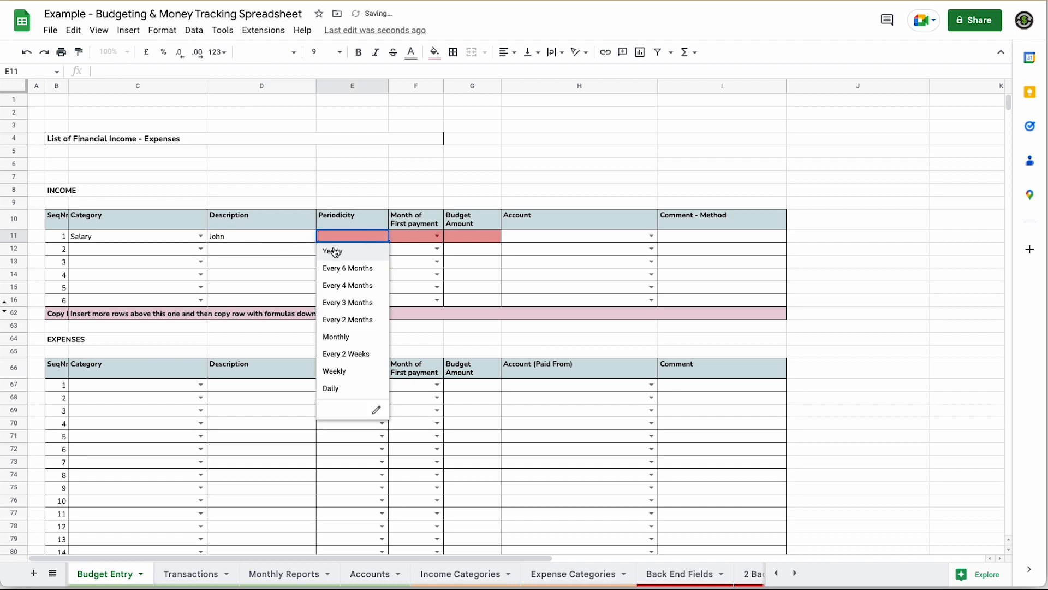
{"action": "left_click", "coordinate": [344, 336]}
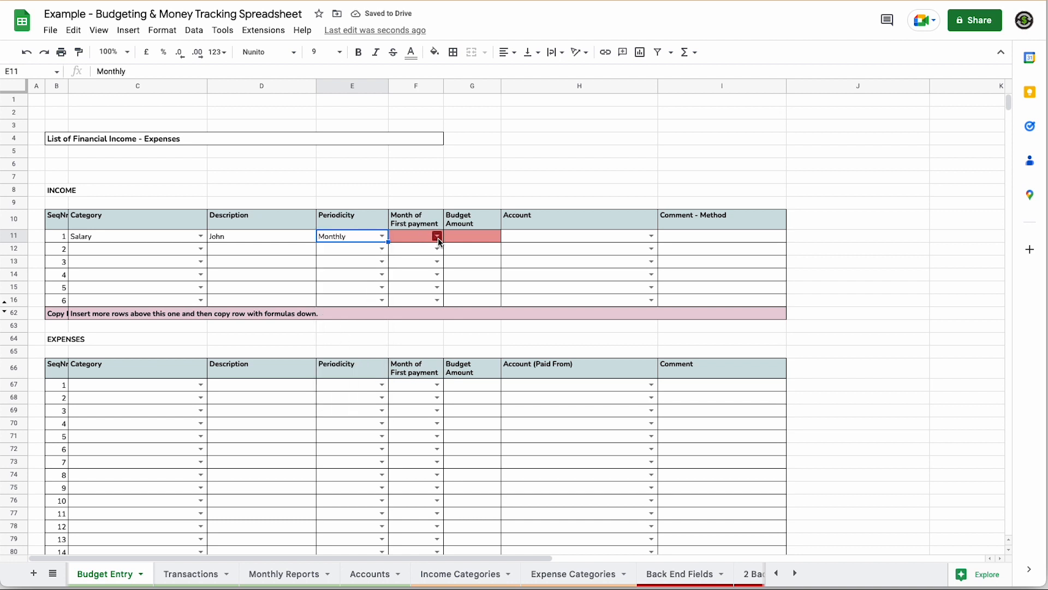
{"action": "left_click", "coordinate": [438, 237]}
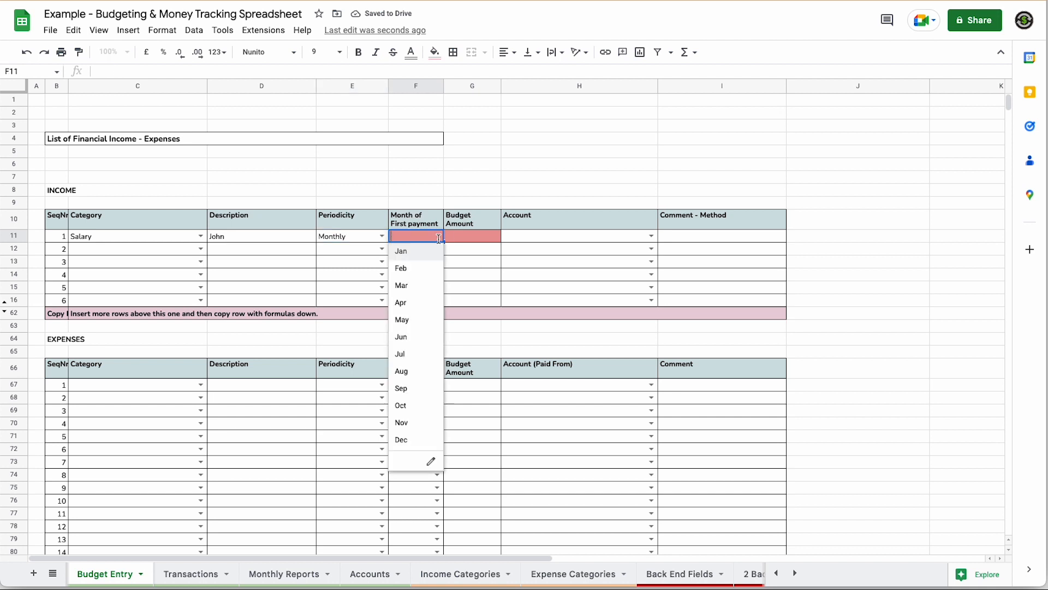
{"action": "left_click", "coordinate": [405, 252]}
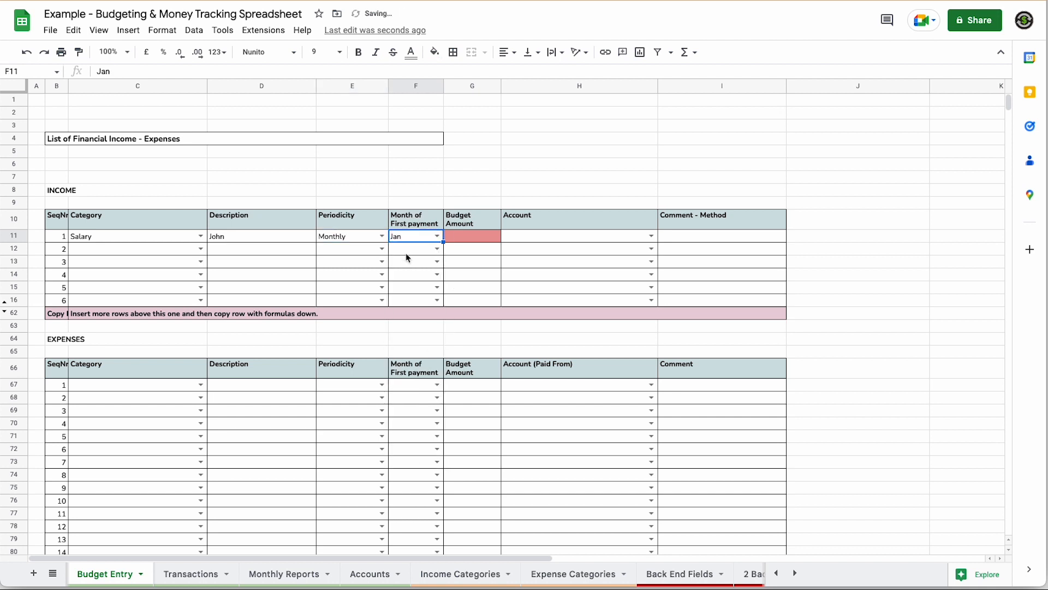
{"action": "key", "text": "Tab"}
{"action": "type", "text": "1,5"}
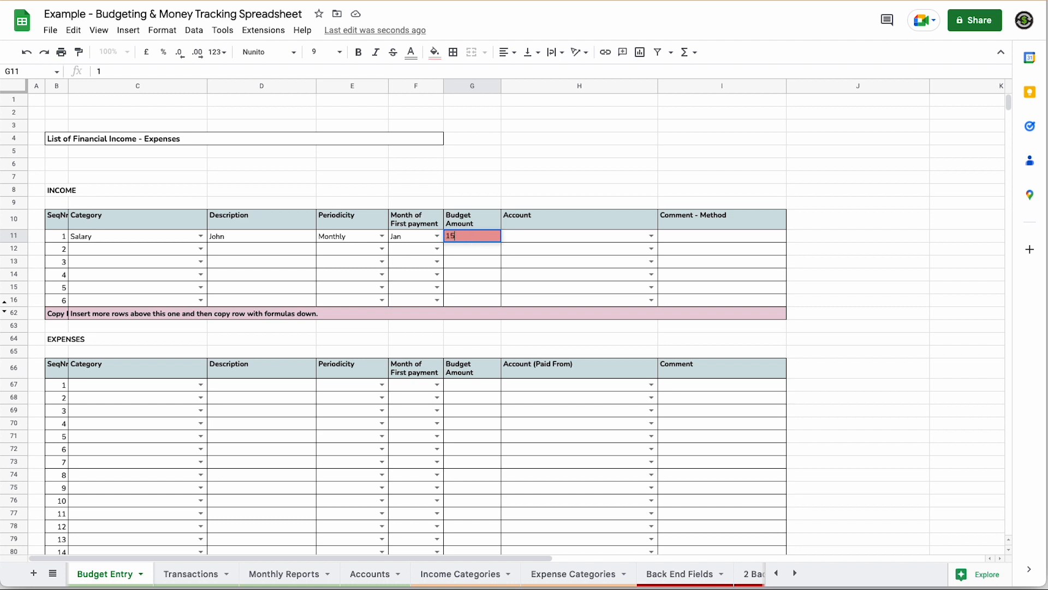
{"action": "type", "text": "00"}
{"action": "key", "text": "Tab"}
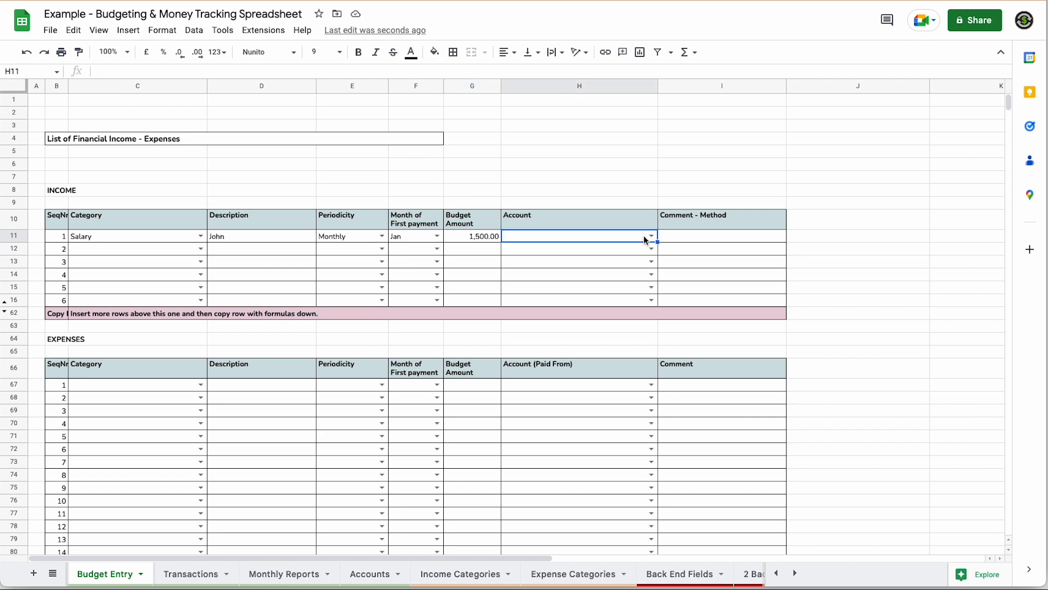
{"action": "left_click", "coordinate": [650, 236]}
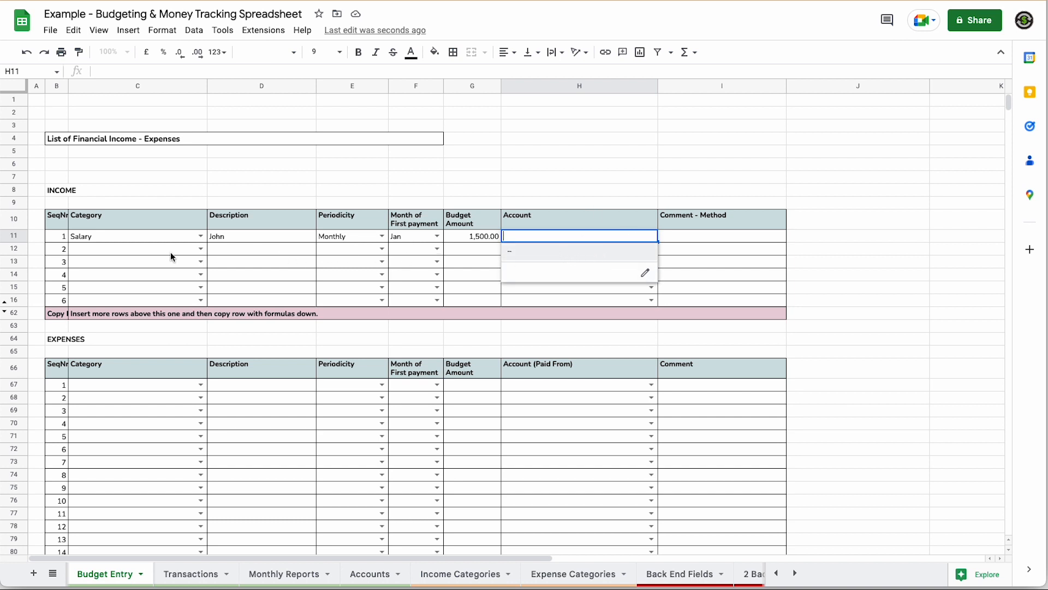
{"action": "left_click", "coordinate": [153, 250]}
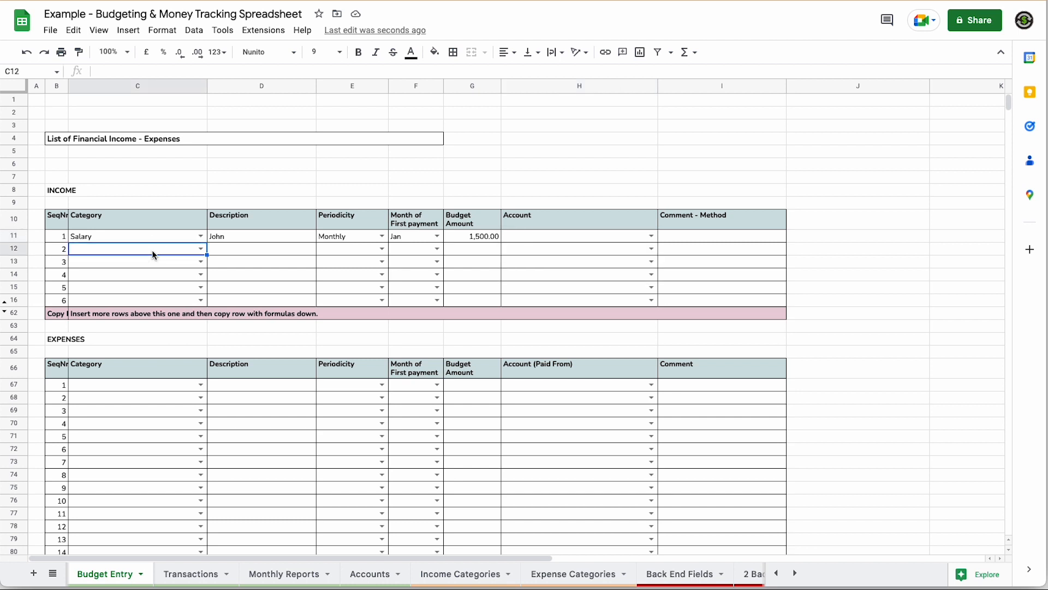
- Fill income row 12: Salary, the earner's name, Monthly from Jan, budget 1,750.00
{"action": "left_click", "coordinate": [201, 249]}
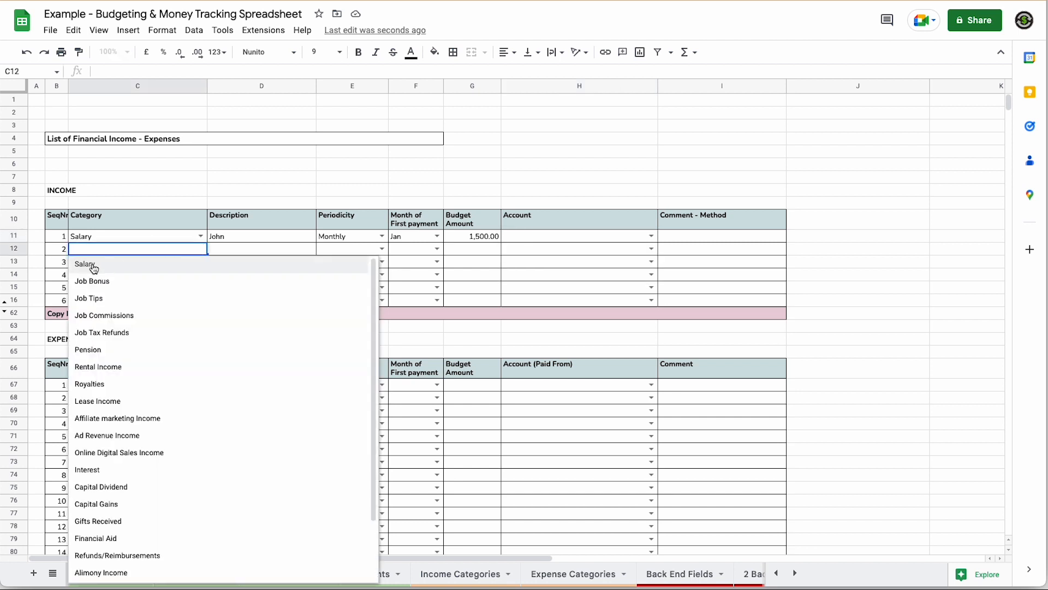
{"action": "left_click", "coordinate": [96, 266]}
{"action": "left_click", "coordinate": [234, 250]}
{"action": "type", "text": "Mary"}
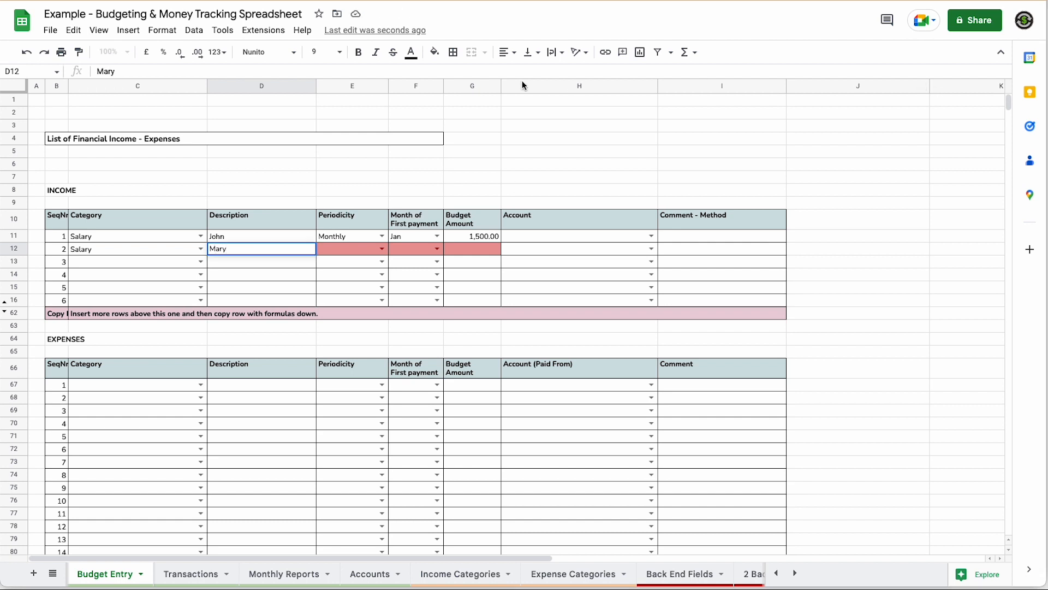
{"action": "left_click", "coordinate": [383, 249]}
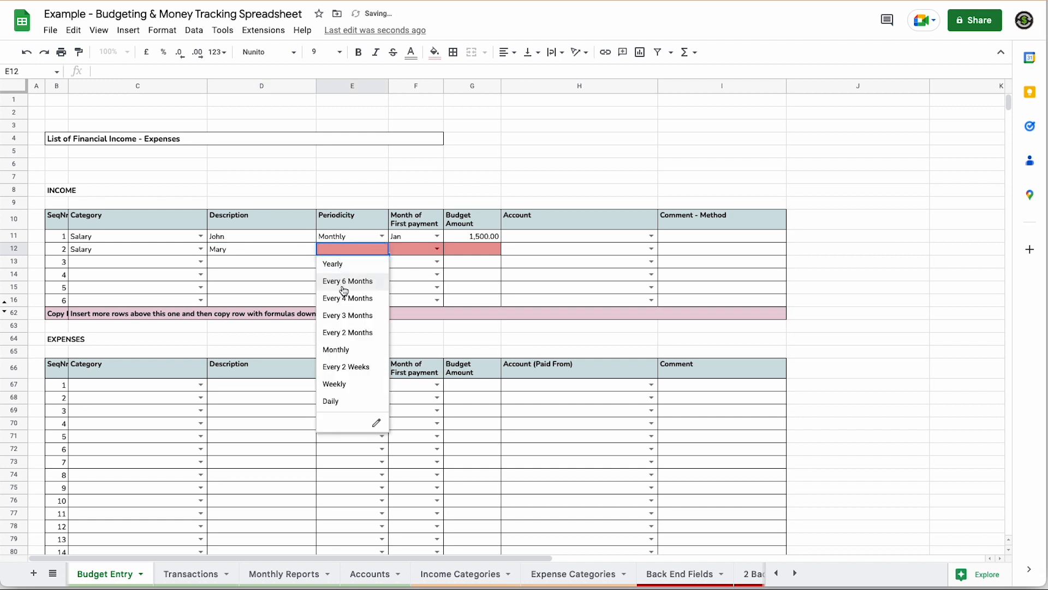
{"action": "left_click", "coordinate": [338, 350]}
{"action": "left_click", "coordinate": [437, 249]}
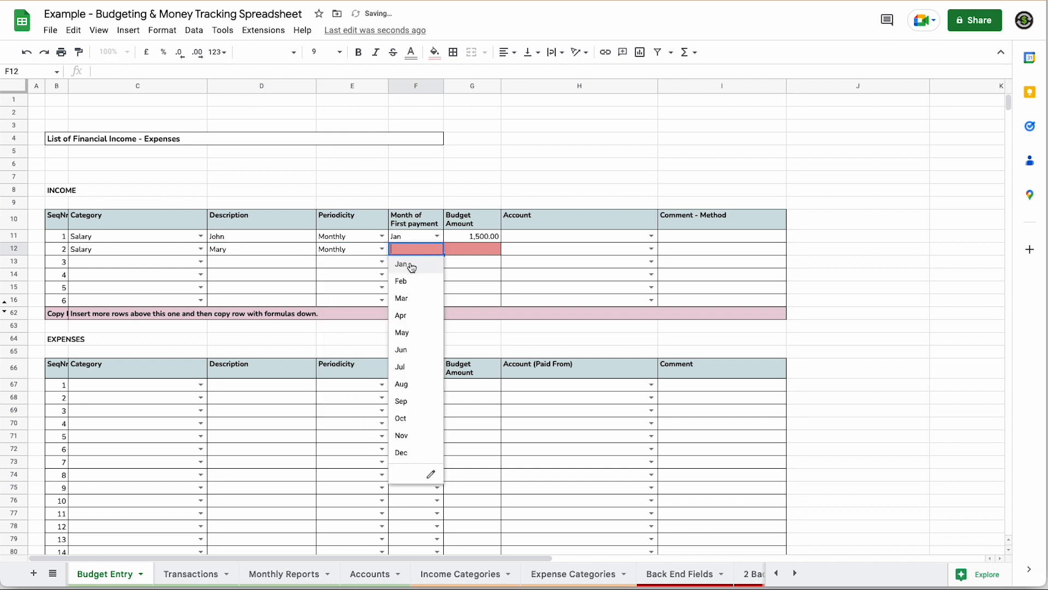
{"action": "left_click", "coordinate": [412, 265]}
{"action": "left_click", "coordinate": [491, 249]}
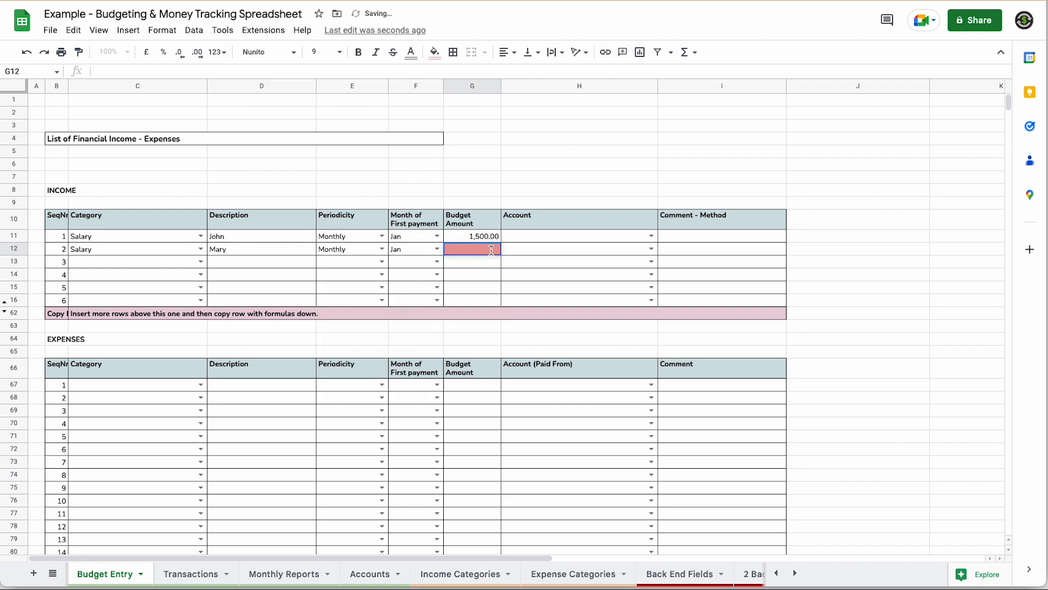
{"action": "type", "text": "1750"}
{"action": "key", "text": "Return"}
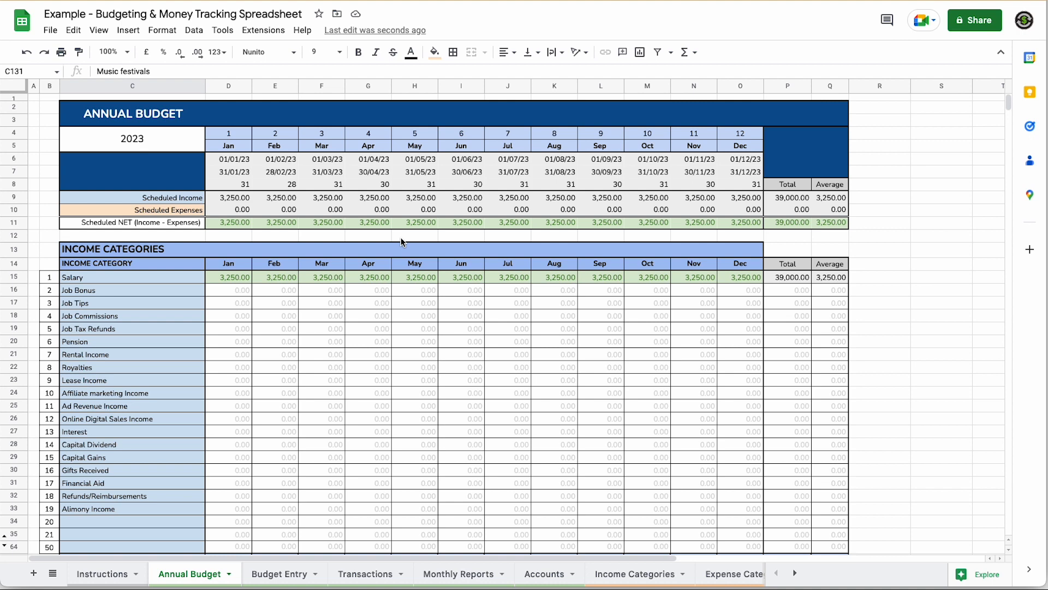
- On Budget Entry, add a Job Commissions income with a description: 200, every 3 months from Mar
{"action": "key", "text": "ctrl+Page_Down"}
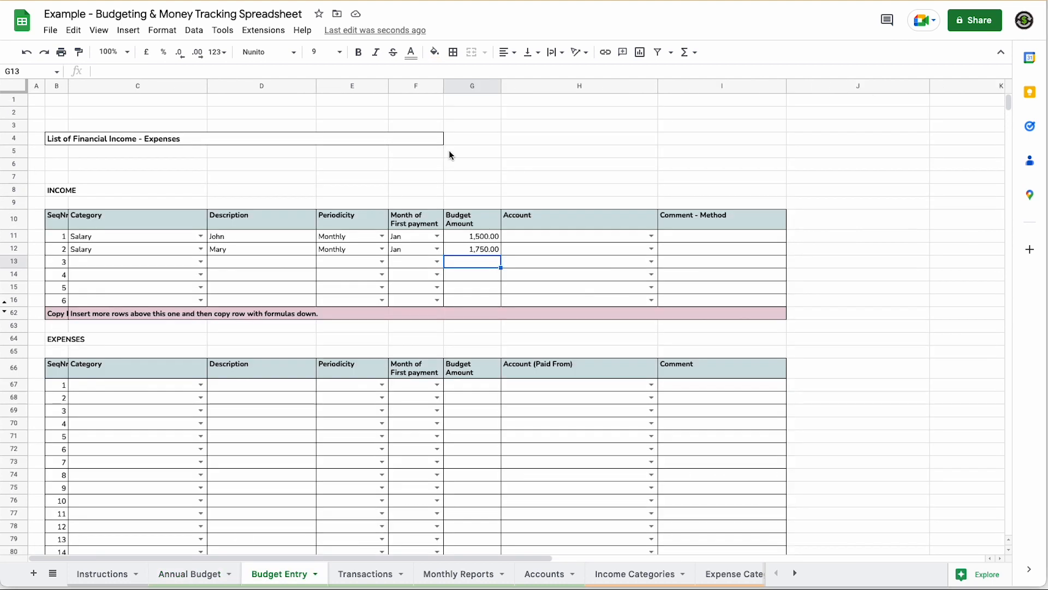
{"action": "left_click", "coordinate": [201, 261]}
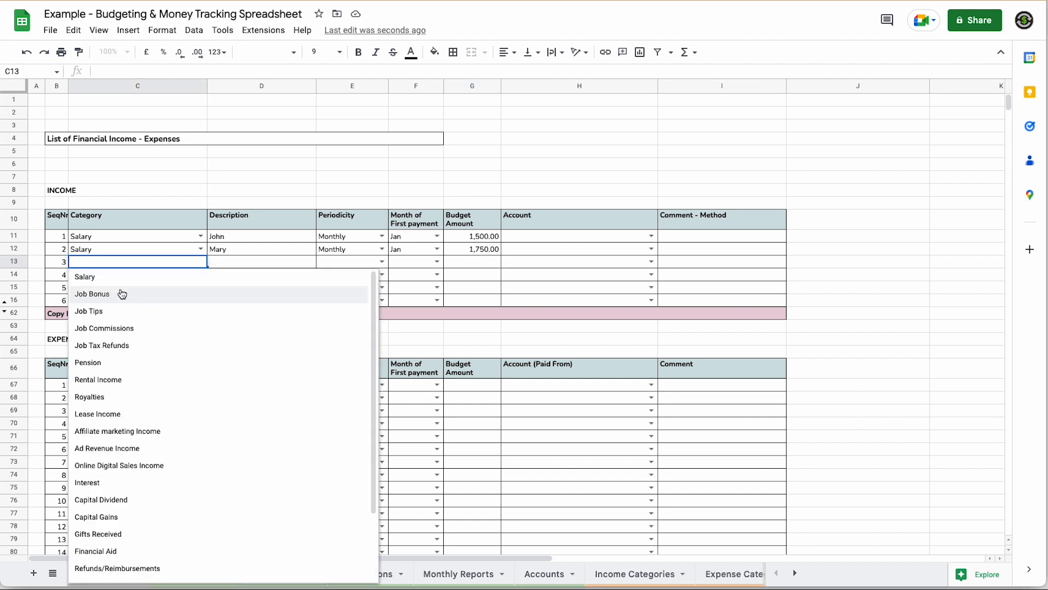
{"action": "left_click", "coordinate": [107, 328]}
{"action": "left_click", "coordinate": [238, 262]}
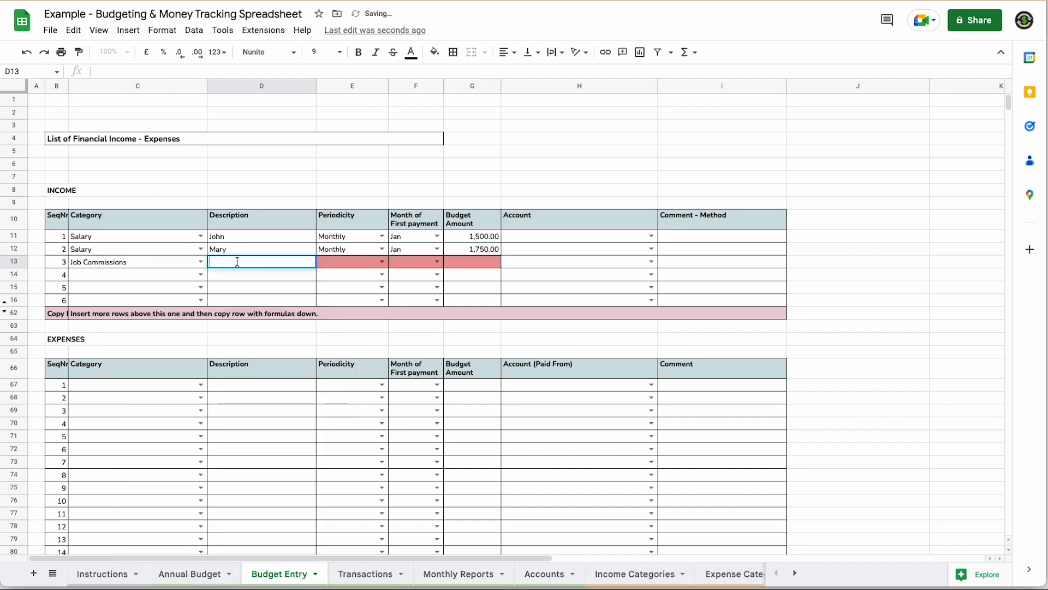
{"action": "type", "text": "Mary"}
{"action": "left_click", "coordinate": [382, 262]}
{"action": "left_click", "coordinate": [348, 327]}
{"action": "left_click", "coordinate": [436, 262]}
{"action": "left_click", "coordinate": [404, 310]}
{"action": "left_click", "coordinate": [472, 262]}
{"action": "type", "text": "200"}
{"action": "key", "text": "Tab"}
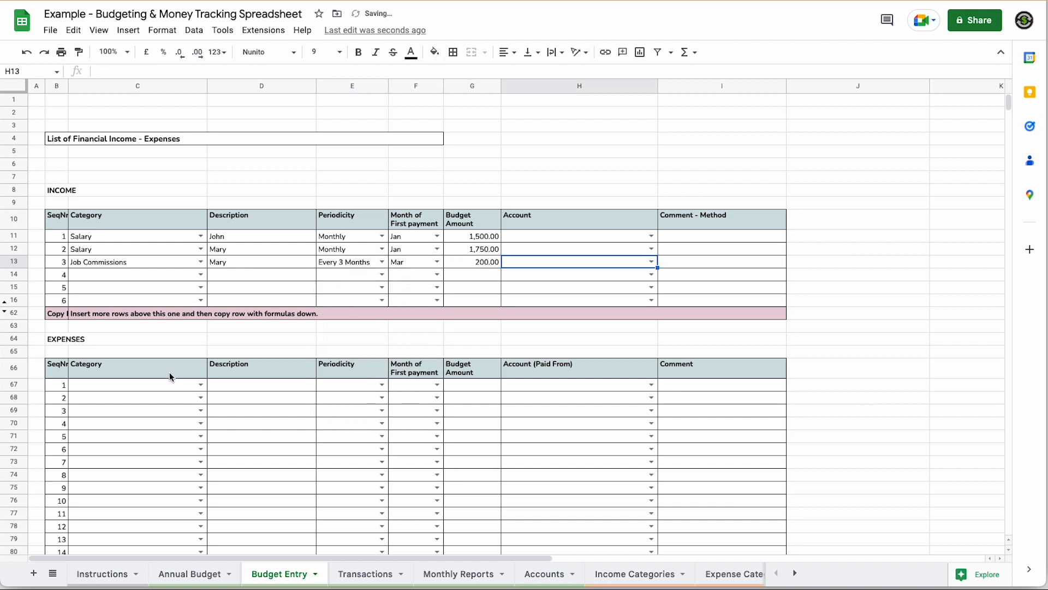
- Add a Rent Payment expense described 'Appartment': 750 monthly from Jan
{"action": "left_click", "coordinate": [201, 385]}
{"action": "left_click", "coordinate": [107, 400]}
{"action": "left_click", "coordinate": [269, 384]}
{"action": "type", "text": "Appartment"}
{"action": "left_click", "coordinate": [383, 384]}
{"action": "left_click", "coordinate": [460, 384]}
{"action": "type", "text": "750"}
{"action": "left_click", "coordinate": [173, 401]}
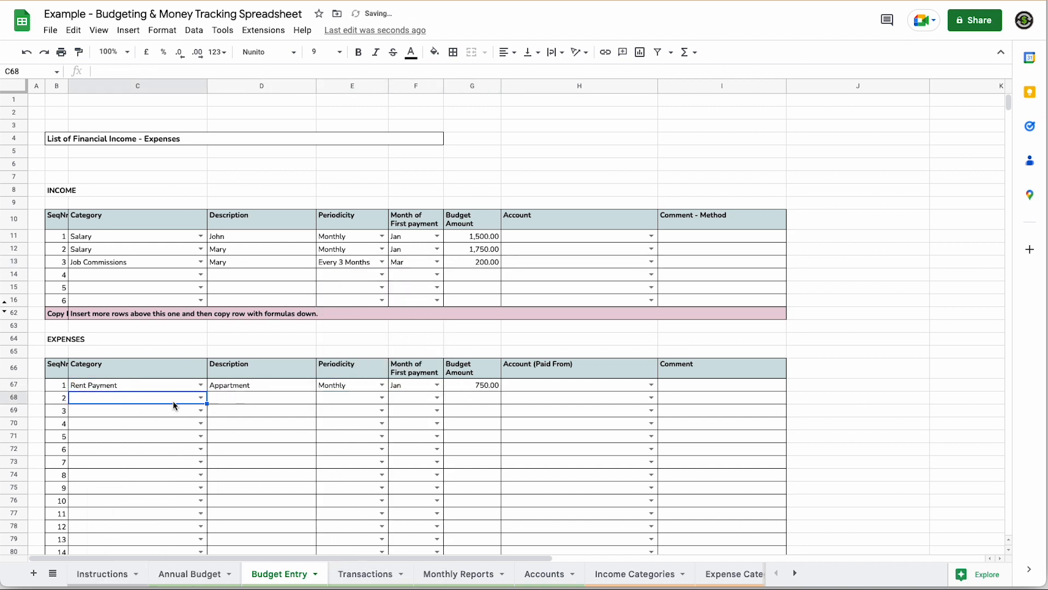
- Add a Groceries & Food expense of 600 monthly from Jan
{"action": "left_click", "coordinate": [201, 397]}
{"action": "scroll", "coordinate": [131, 522], "scroll_direction": "down", "scroll_amount": 10}
{"action": "left_click", "coordinate": [131, 521]}
{"action": "left_click", "coordinate": [382, 397]}
{"action": "left_click", "coordinate": [341, 498]}
{"action": "left_click", "coordinate": [437, 398]}
{"action": "type", "text": "600"}
{"action": "left_click", "coordinate": [201, 410]}
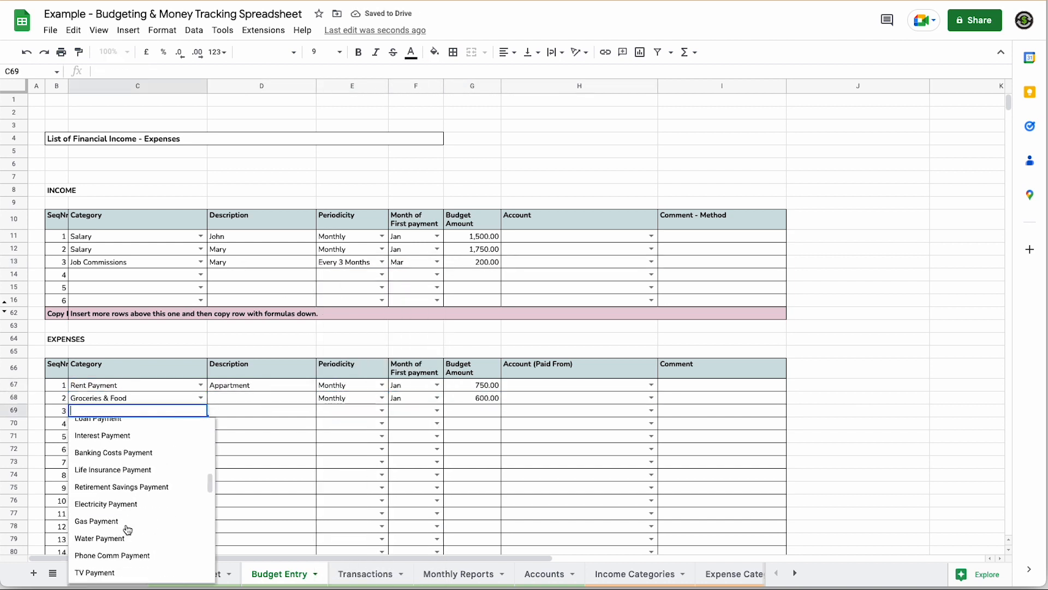
- Add Electricity Payment at 60 monthly from Jan and Gas Payment at 40
{"action": "left_click", "coordinate": [112, 504]}
{"action": "left_click", "coordinate": [201, 423]}
{"action": "left_click", "coordinate": [107, 561]}
{"action": "left_click", "coordinate": [382, 411]}
{"action": "left_click", "coordinate": [437, 410]}
{"action": "left_click", "coordinate": [405, 425]}
{"action": "type", "text": "60"}
{"action": "left_click", "coordinate": [474, 424]}
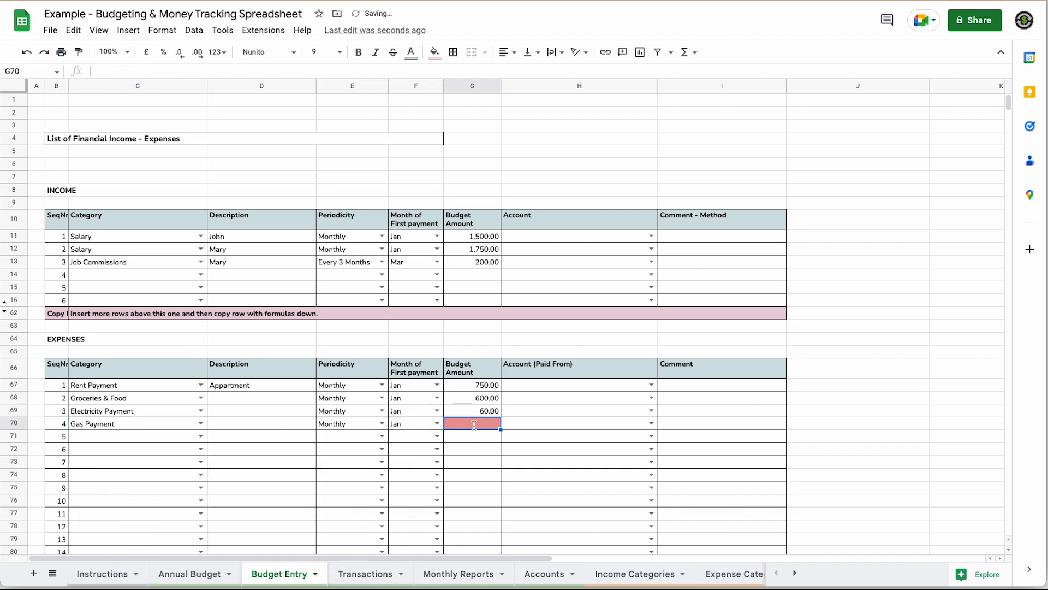
{"action": "type", "text": "40"}
{"action": "left_click", "coordinate": [201, 436]}
- Add a TV Internet Payment expense of 50 monthly from Jan
{"action": "left_click", "coordinate": [119, 525]}
{"action": "left_click", "coordinate": [382, 437]}
{"action": "left_click", "coordinate": [341, 537]}
{"action": "left_click", "coordinate": [480, 438]}
{"action": "type", "text": "50"}
{"action": "left_click", "coordinate": [201, 449]}
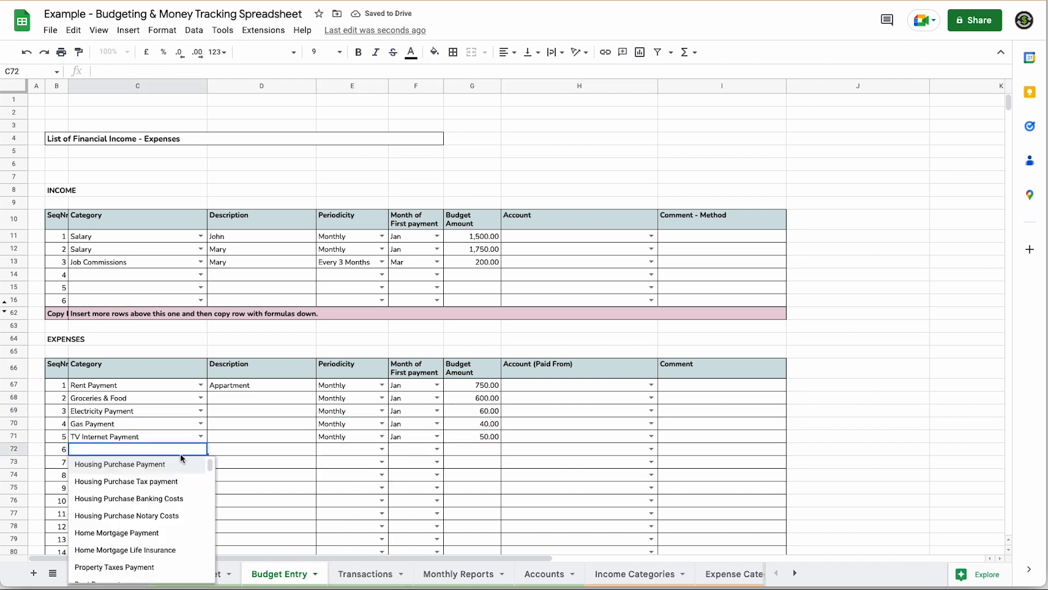
- Add a Vehicle Insurance Payment described 'Car': 500 yearly, starting in May
{"action": "scroll", "coordinate": [158, 513], "scroll_direction": "down", "scroll_amount": 10}
{"action": "left_click", "coordinate": [142, 518]}
{"action": "left_click", "coordinate": [382, 449]}
{"action": "left_click", "coordinate": [364, 464]}
{"action": "left_click", "coordinate": [262, 449]}
{"action": "type", "text": "Car"}
{"action": "type", "text": "500"}
{"action": "key", "text": "Tab"}
{"action": "left_click", "coordinate": [201, 463]}
- Add a Saving Payment expense of 400 monthly from Jan
{"action": "scroll", "coordinate": [109, 550], "scroll_direction": "down", "scroll_amount": 15}
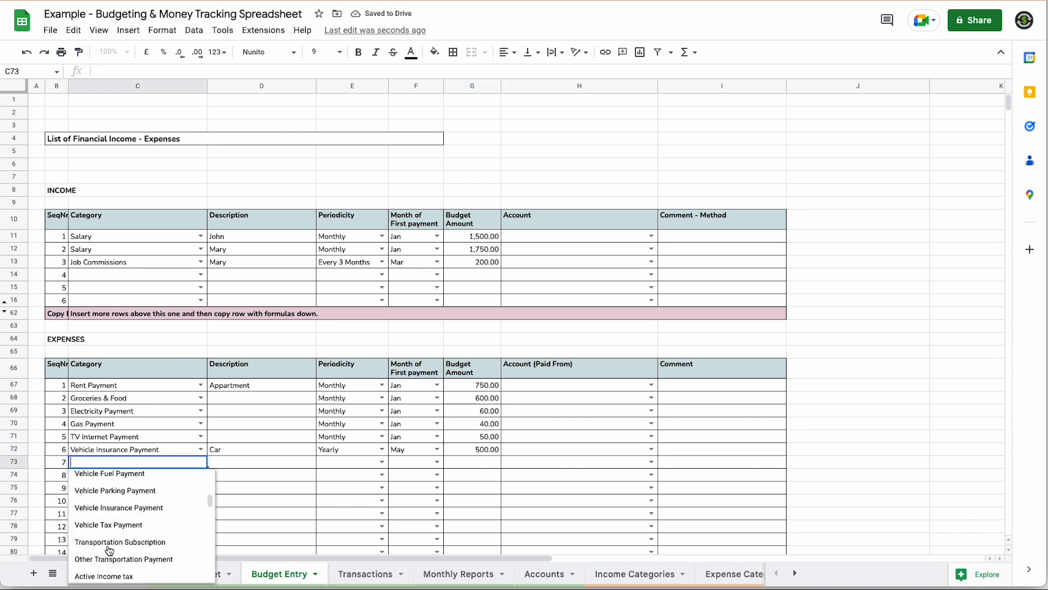
{"action": "left_click", "coordinate": [104, 498]}
{"action": "left_click", "coordinate": [382, 462]}
{"action": "left_click", "coordinate": [344, 558]}
{"action": "left_click", "coordinate": [437, 462]}
{"action": "left_click", "coordinate": [407, 478]}
{"action": "left_click", "coordinate": [472, 463]}
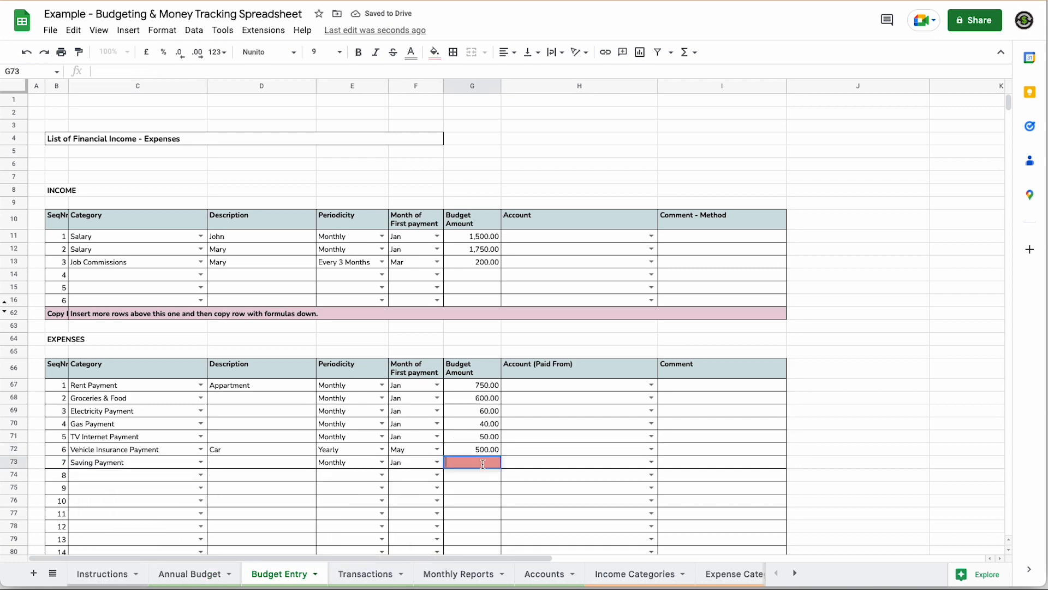
{"action": "type", "text": "400"}
{"action": "key", "text": "Tab"}
- Add Housing Fire Insurance at 300 every 6 months, starting in Feb
{"action": "left_click", "coordinate": [201, 475]}
{"action": "left_click", "coordinate": [118, 286]}
{"action": "left_click", "coordinate": [383, 475]}
{"action": "left_click", "coordinate": [401, 441]}
{"action": "left_click", "coordinate": [473, 475]}
{"action": "type", "text": "300"}
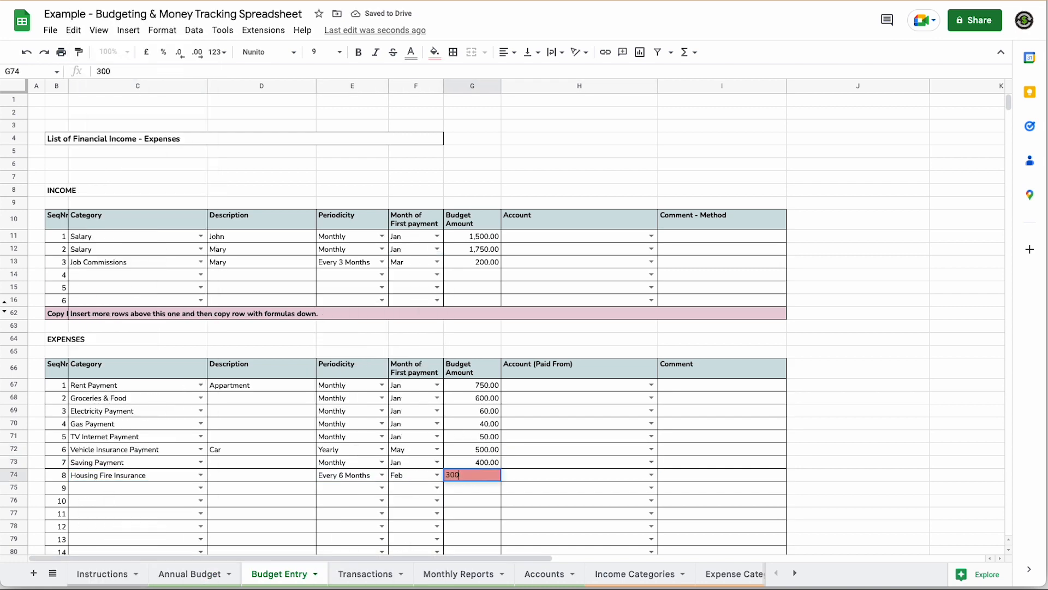
- Add a Hospital Insurance expense of 275 yearly, starting in Sep
{"action": "left_click", "coordinate": [201, 488]}
{"action": "left_click", "coordinate": [108, 323]}
{"action": "left_click", "coordinate": [382, 488]}
{"action": "left_click", "coordinate": [344, 334]}
{"action": "left_click", "coordinate": [436, 488]}
{"action": "left_click", "coordinate": [401, 334]}
{"action": "left_click", "coordinate": [472, 487]}
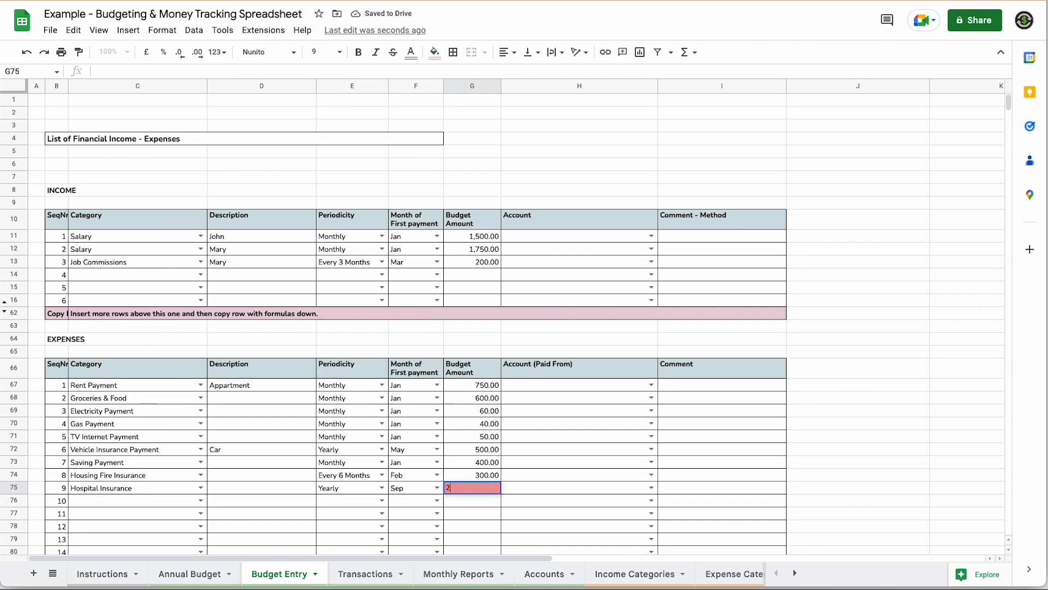
{"action": "type", "text": "275"}
{"action": "key", "text": "Tab"}
- Add a Retirement Savings Payment of 500 monthly from Jan, then click off the rows
{"action": "left_click", "coordinate": [201, 500]}
{"action": "scroll", "coordinate": [142, 328], "scroll_direction": "up", "scroll_amount": 10}
{"action": "left_click", "coordinate": [121, 368]}
{"action": "left_click", "coordinate": [382, 501]}
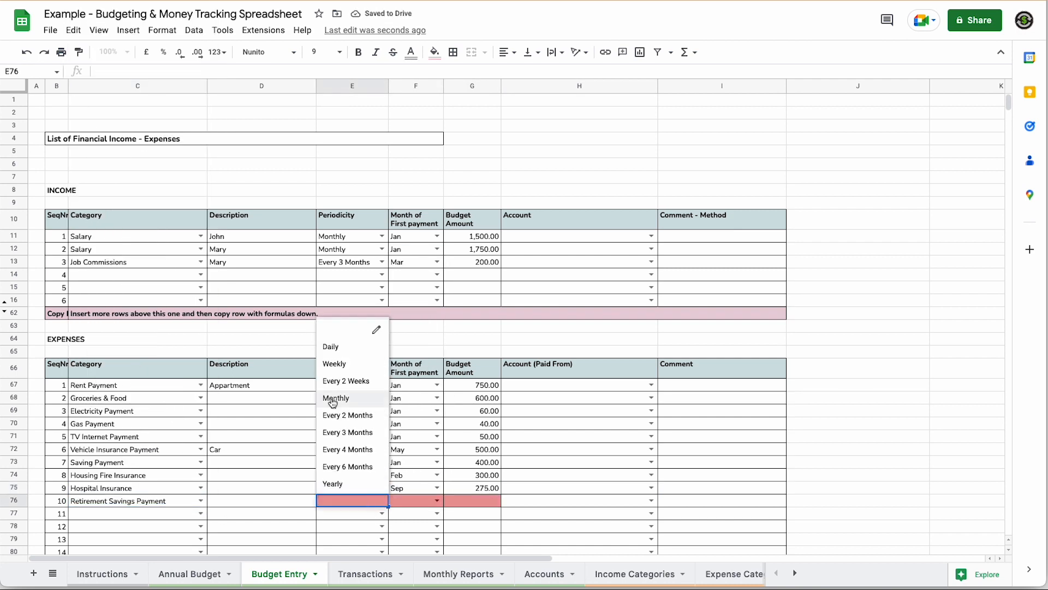
{"action": "left_click", "coordinate": [332, 398]}
{"action": "left_click", "coordinate": [436, 501]}
{"action": "left_click", "coordinate": [401, 295]}
{"action": "left_click", "coordinate": [472, 501]}
{"action": "type", "text": "500"}
{"action": "key", "text": "Tab"}
{"action": "left_click", "coordinate": [860, 516]}
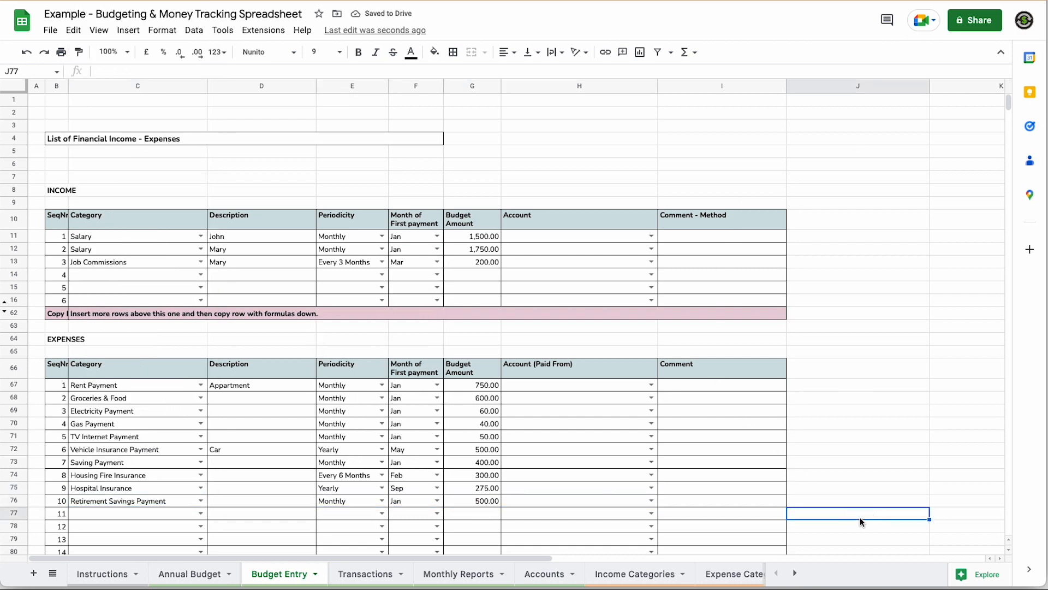
{"action": "scroll", "coordinate": [792, 456], "scroll_direction": "down", "scroll_amount": 5}
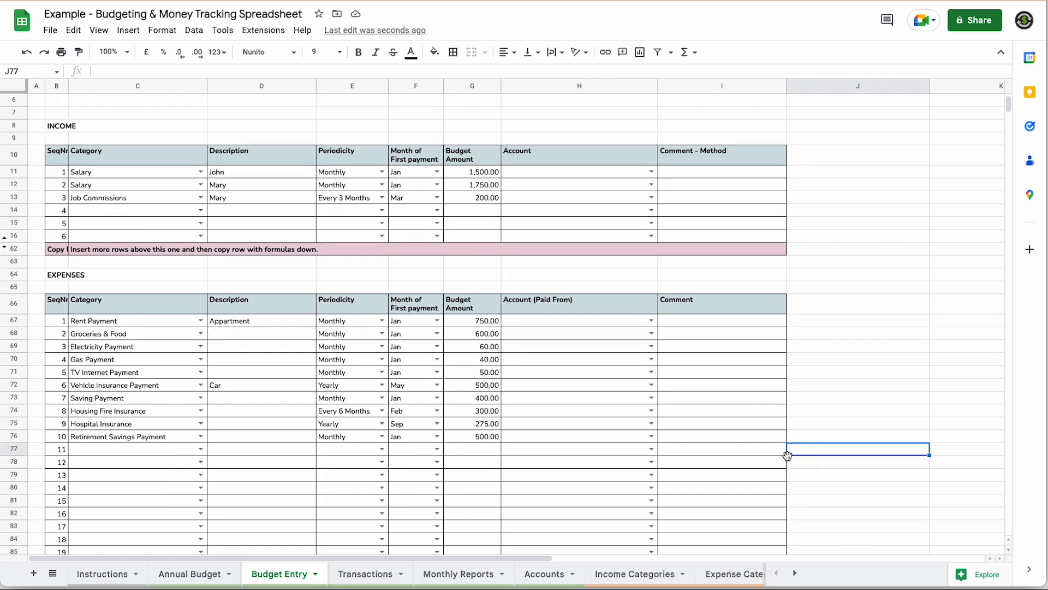
- Scroll through Annual Budget: expenses total 30,175.00 and yearly Scheduled NET is 9,625.00
{"action": "left_click", "coordinate": [189, 573]}
{"action": "scroll", "coordinate": [316, 499], "scroll_direction": "down", "scroll_amount": 2}
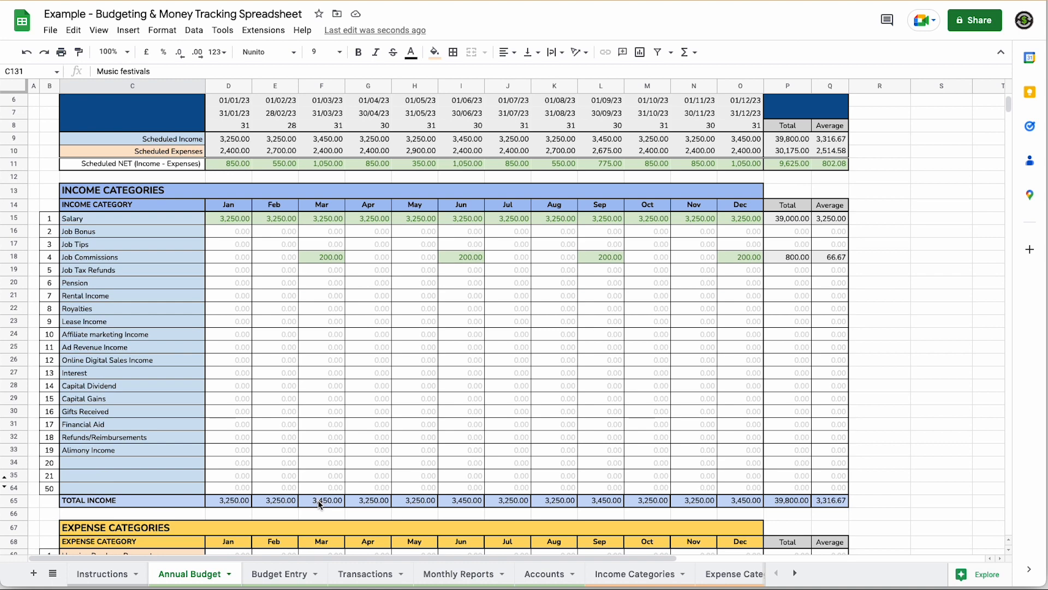
{"action": "scroll", "coordinate": [497, 371], "scroll_direction": "down", "scroll_amount": 7}
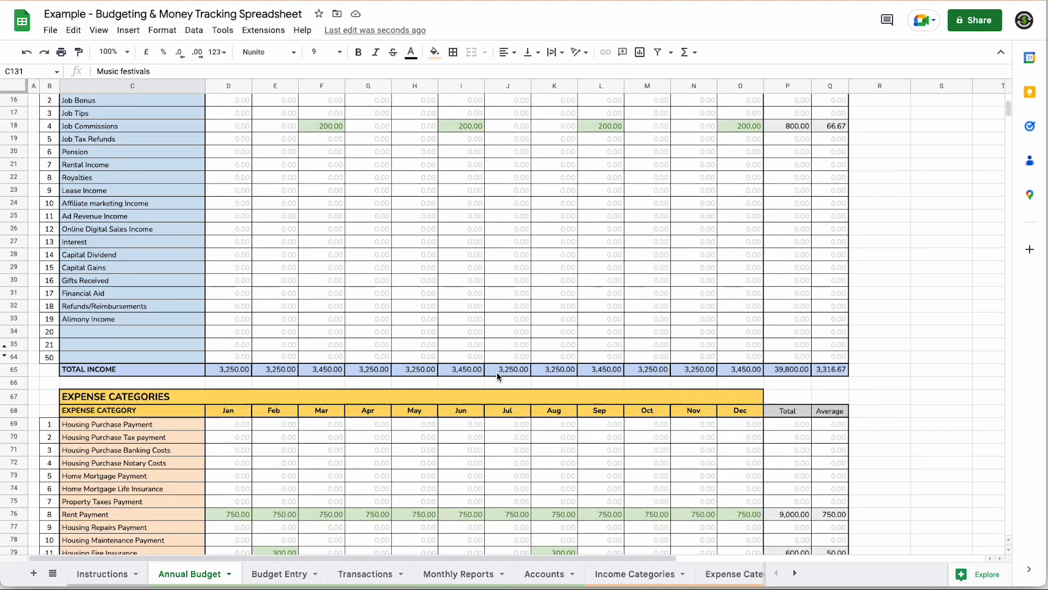
{"action": "scroll", "coordinate": [493, 372], "scroll_direction": "down", "scroll_amount": 5}
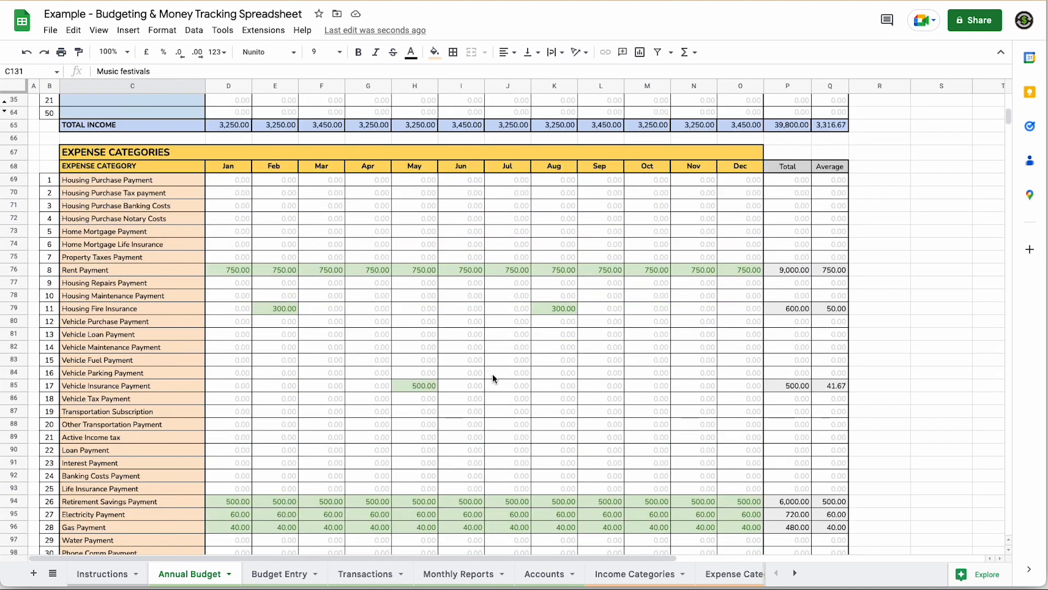
{"action": "scroll", "coordinate": [493, 373], "scroll_direction": "down", "scroll_amount": 4}
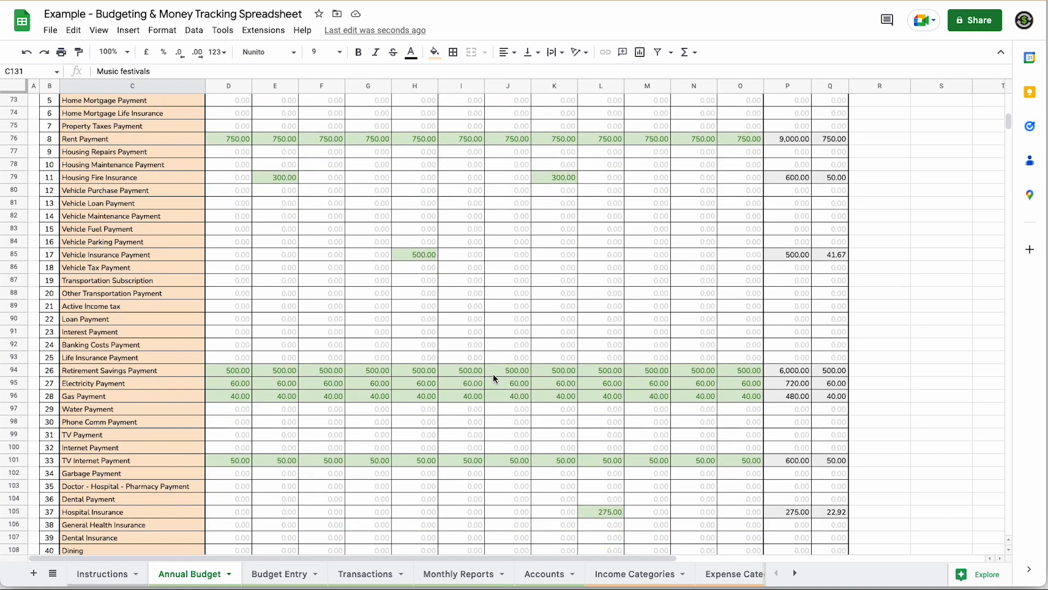
{"action": "scroll", "coordinate": [494, 375], "scroll_direction": "down", "scroll_amount": 5}
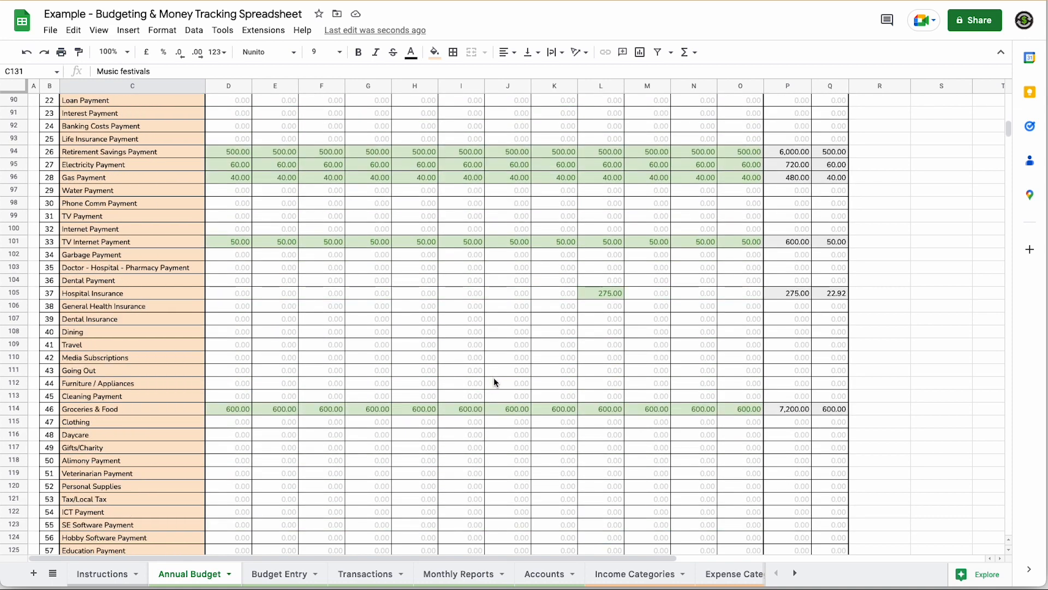
{"action": "scroll", "coordinate": [493, 382], "scroll_direction": "up", "scroll_amount": 20}
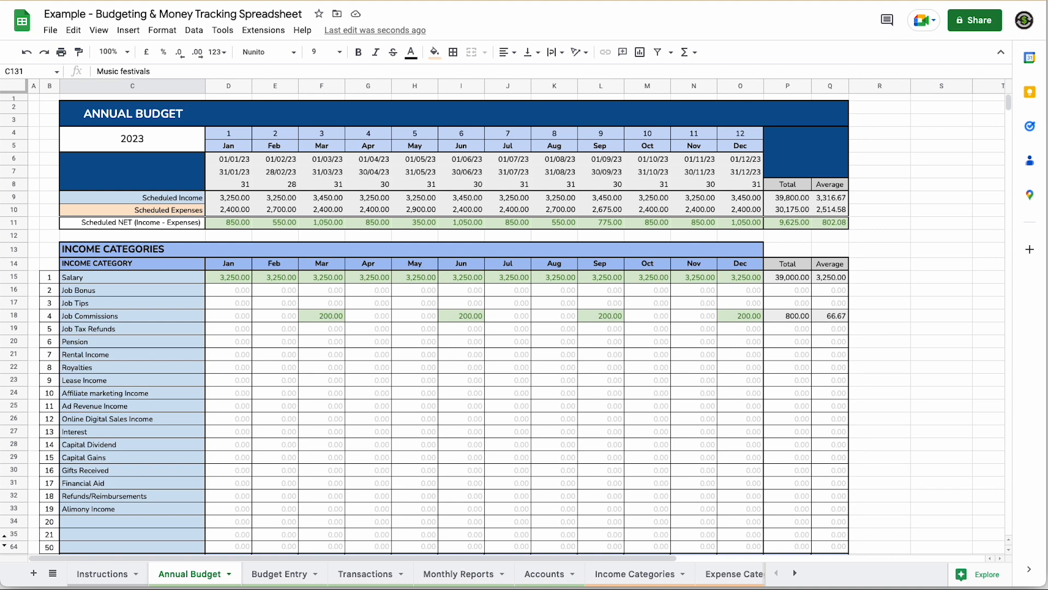
{"action": "left_click", "coordinate": [883, 471]}
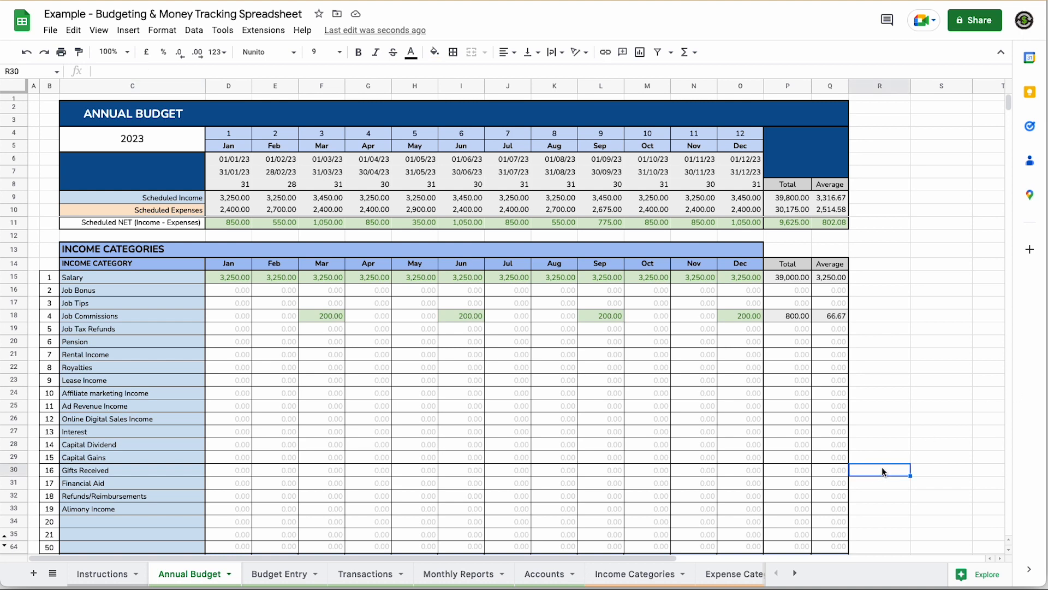
{"action": "scroll", "coordinate": [133, 478], "scroll_direction": "down", "scroll_amount": 20}
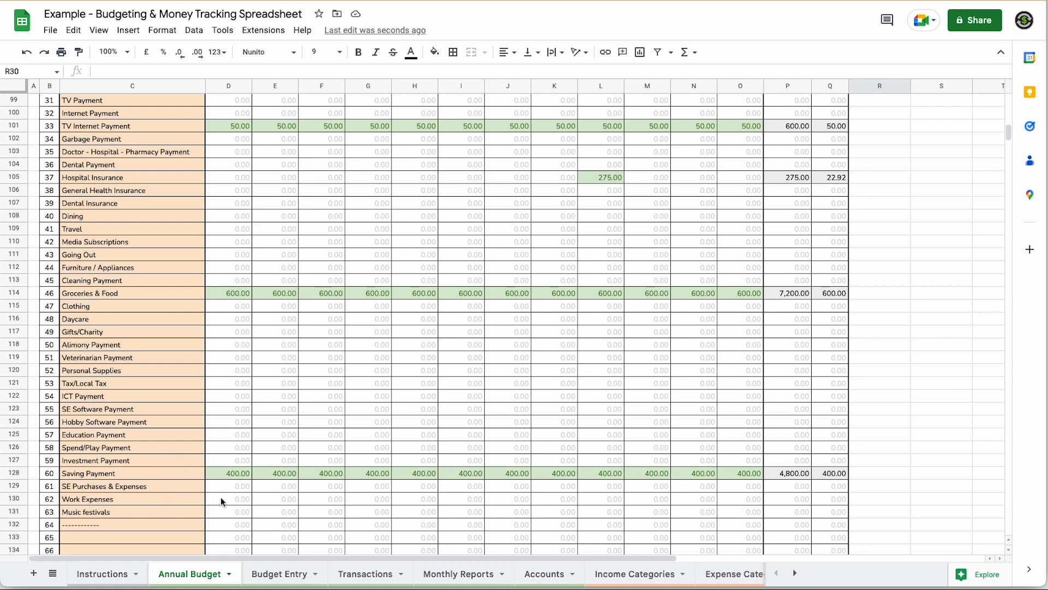
{"action": "scroll", "coordinate": [318, 484], "scroll_direction": "down", "scroll_amount": 1}
{"action": "scroll", "coordinate": [318, 485], "scroll_direction": "down", "scroll_amount": 3}
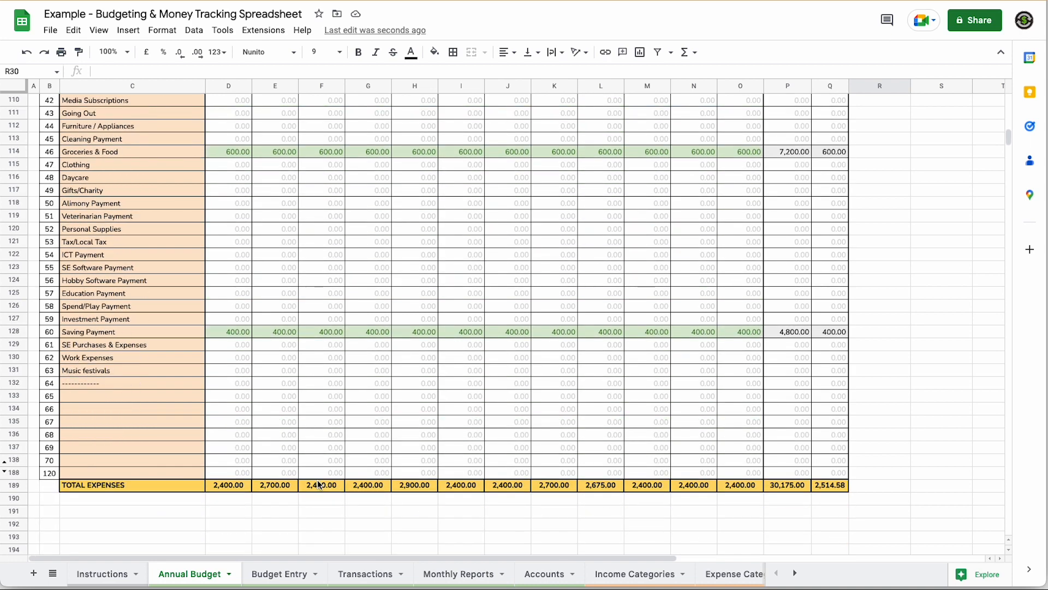
{"action": "scroll", "coordinate": [320, 484], "scroll_direction": "up", "scroll_amount": 5}
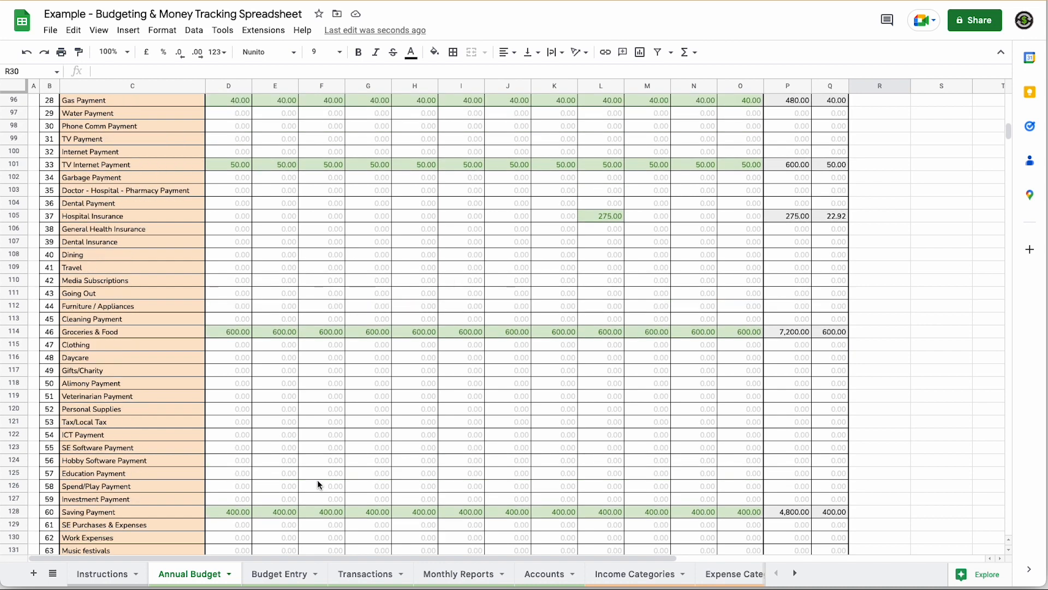
{"action": "key", "text": "ctrl+Home"}
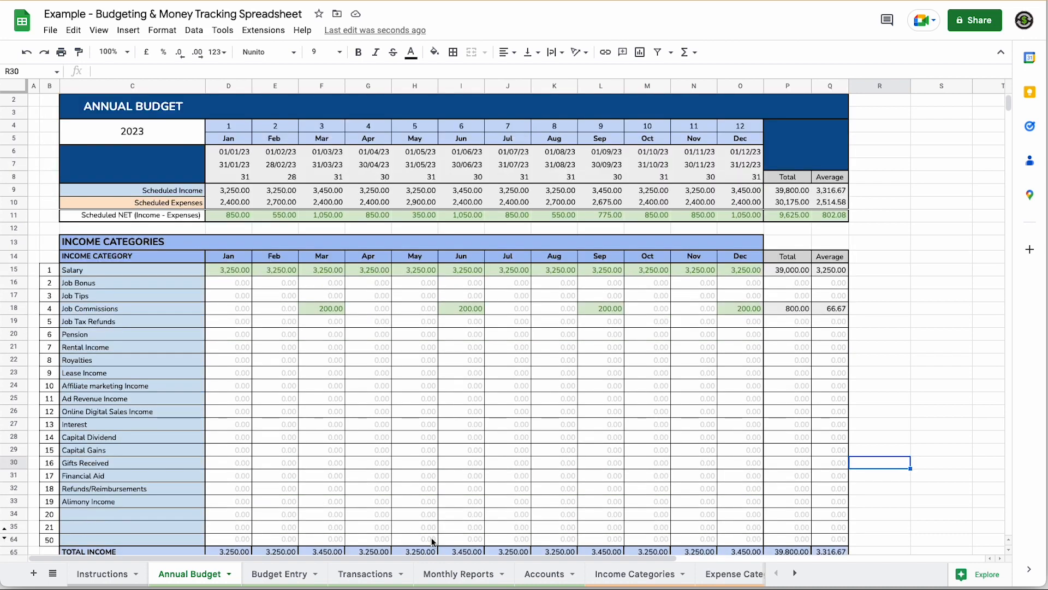
- View the Monthly Reports summary, then switch to the empty Transactions ledger
{"action": "left_click", "coordinate": [462, 574]}
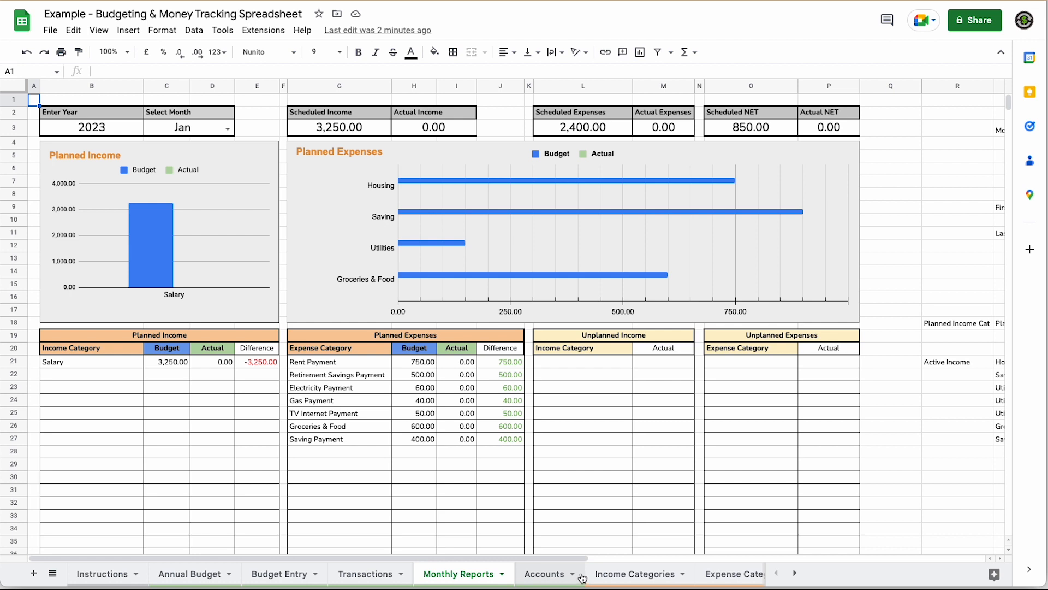
{"action": "left_click", "coordinate": [370, 574]}
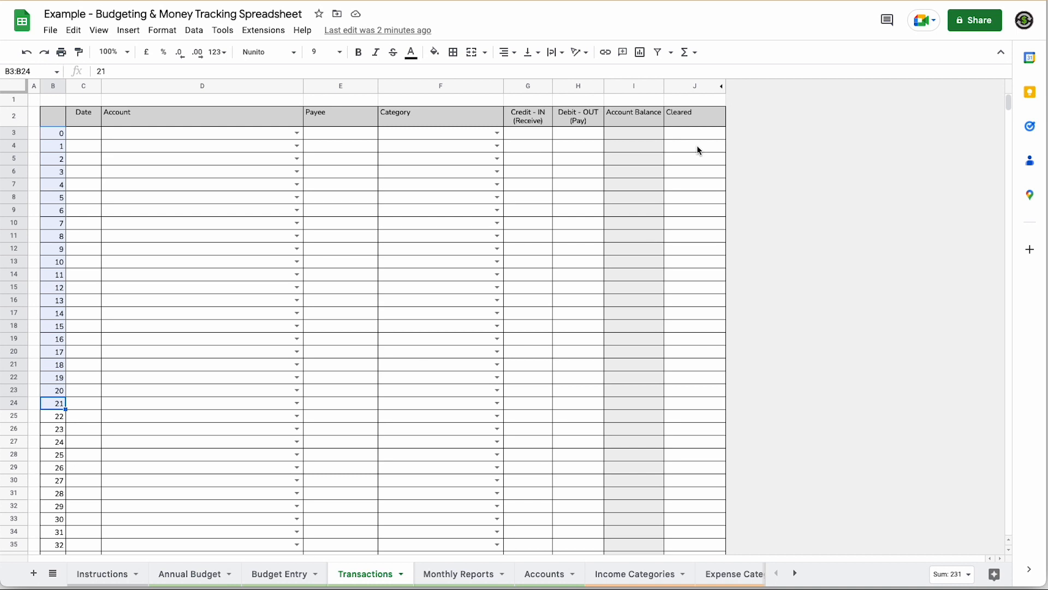
- Inspect the Transactions Date and Account columns and account dropdown, then move to Accounts
{"action": "left_click", "coordinate": [85, 121]}
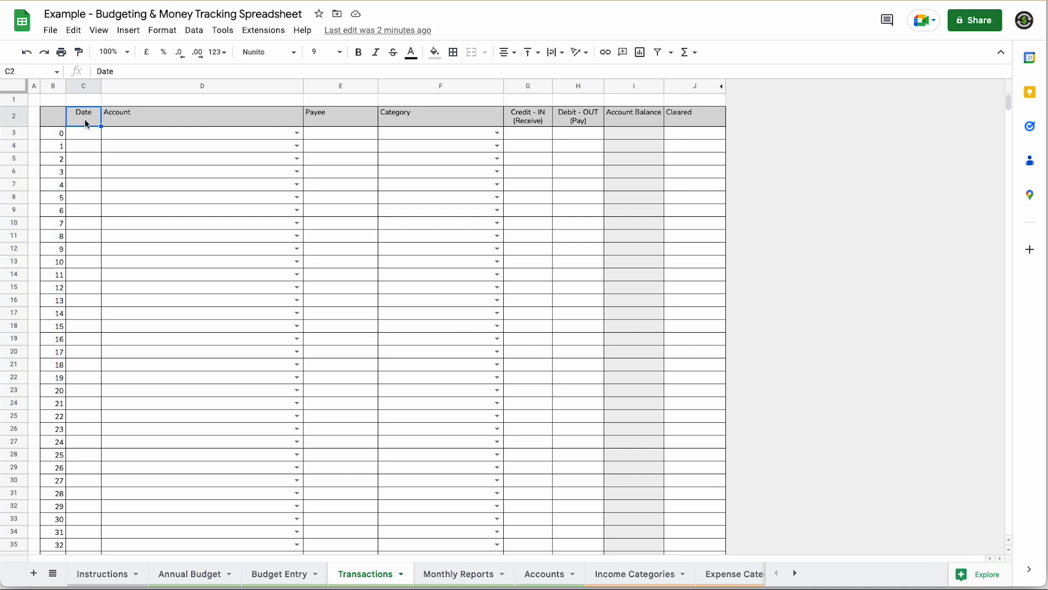
{"action": "left_click", "coordinate": [149, 116]}
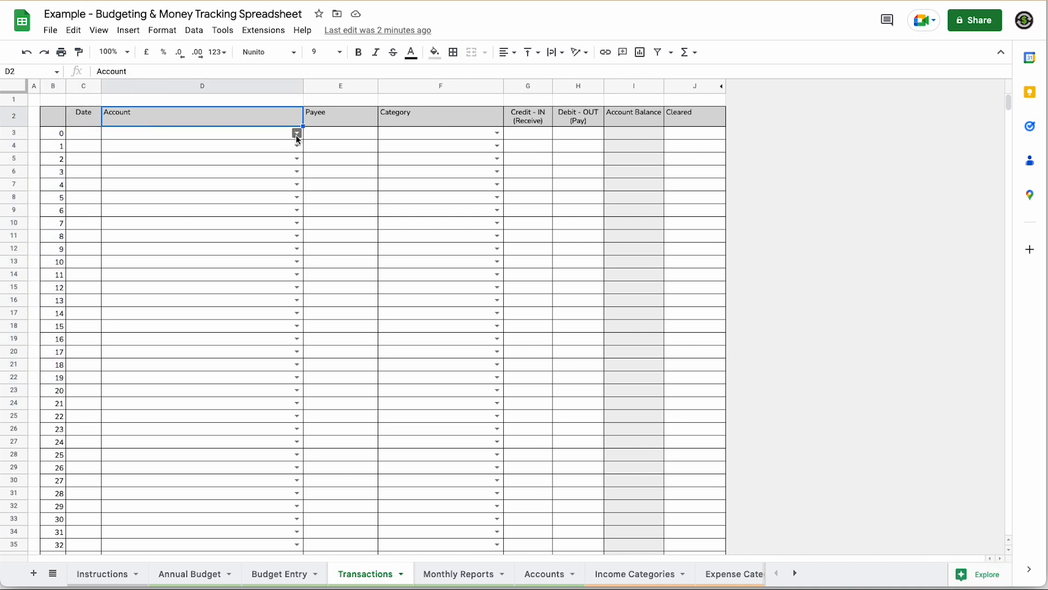
{"action": "left_click", "coordinate": [297, 133]}
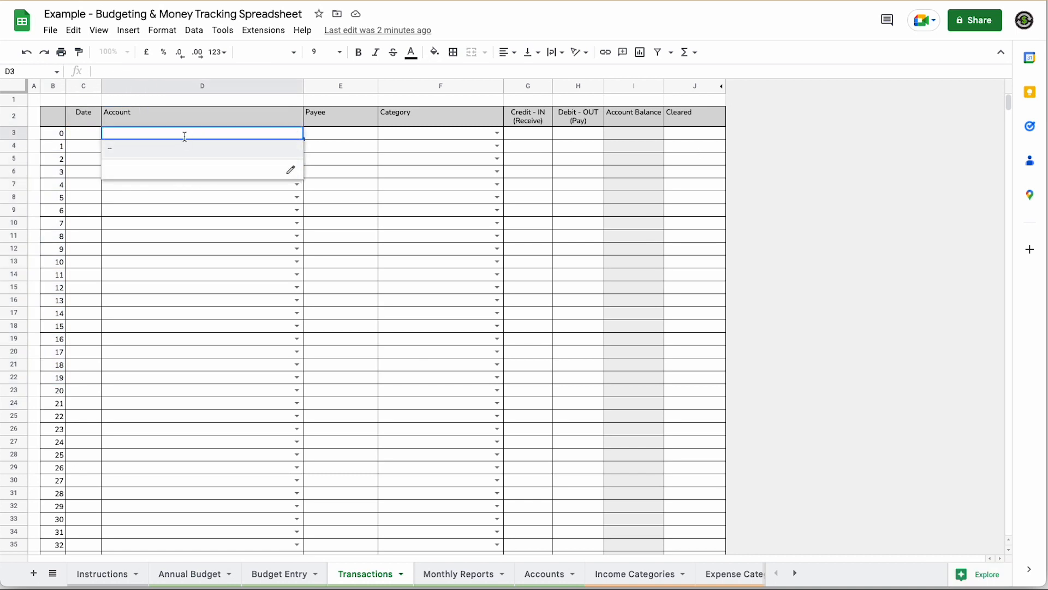
{"action": "left_click", "coordinate": [81, 133]}
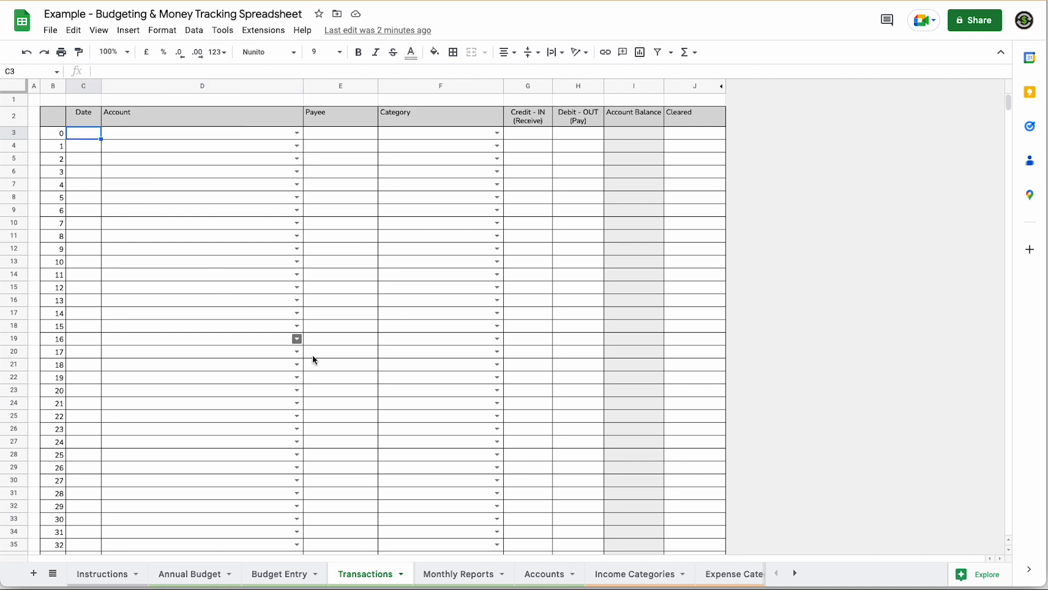
{"action": "left_click", "coordinate": [543, 575]}
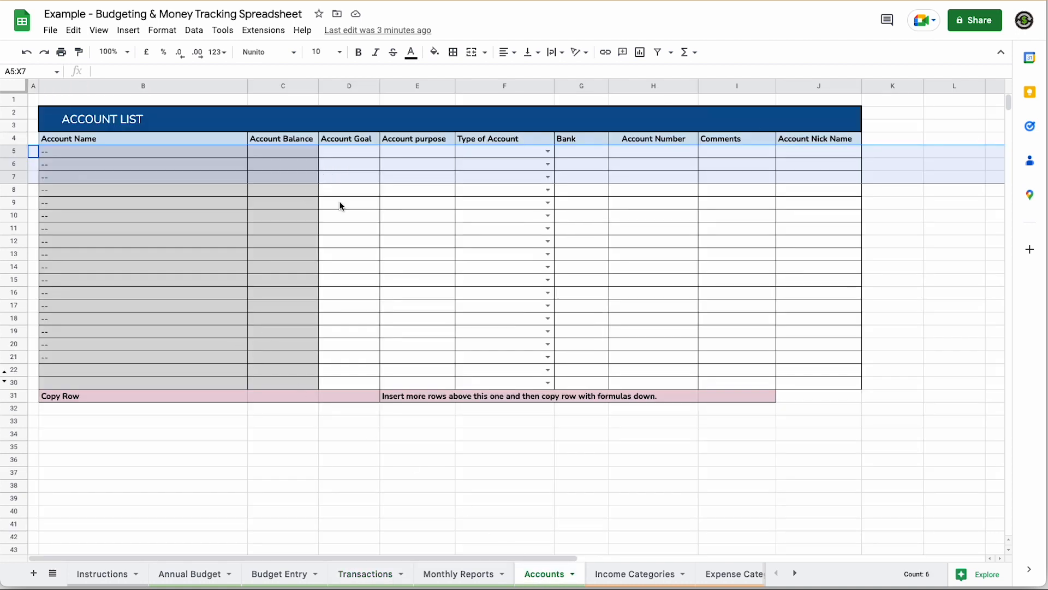
- Inspect the first account row and its balance formula, then show its account type choices
{"action": "left_click", "coordinate": [357, 202]}
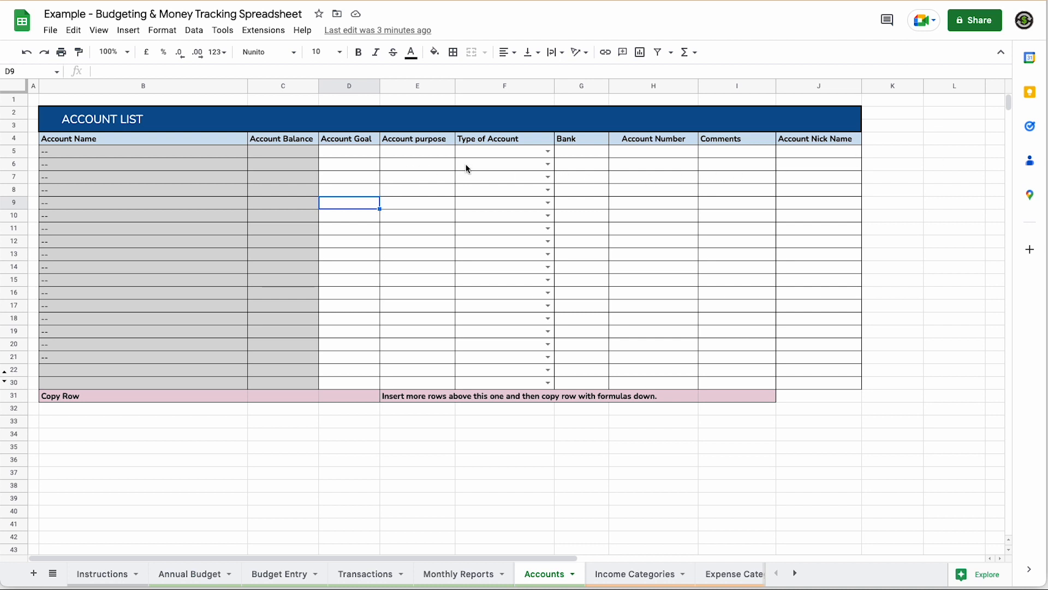
{"action": "left_click", "coordinate": [353, 154]}
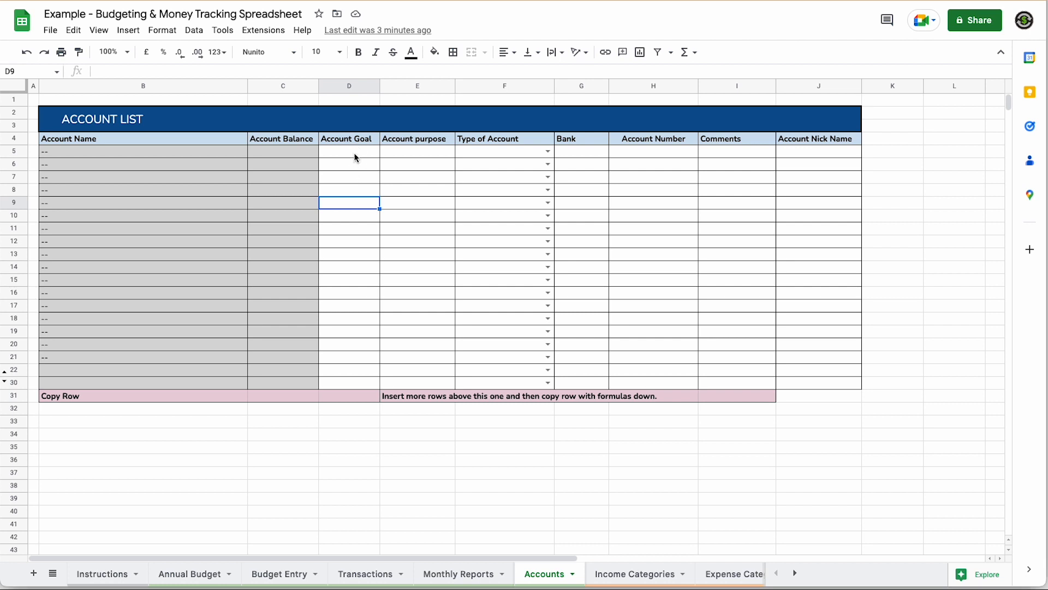
{"action": "left_click_drag", "start_coordinate": [786, 152], "coordinate": [376, 158]}
{"action": "left_click", "coordinate": [367, 162]}
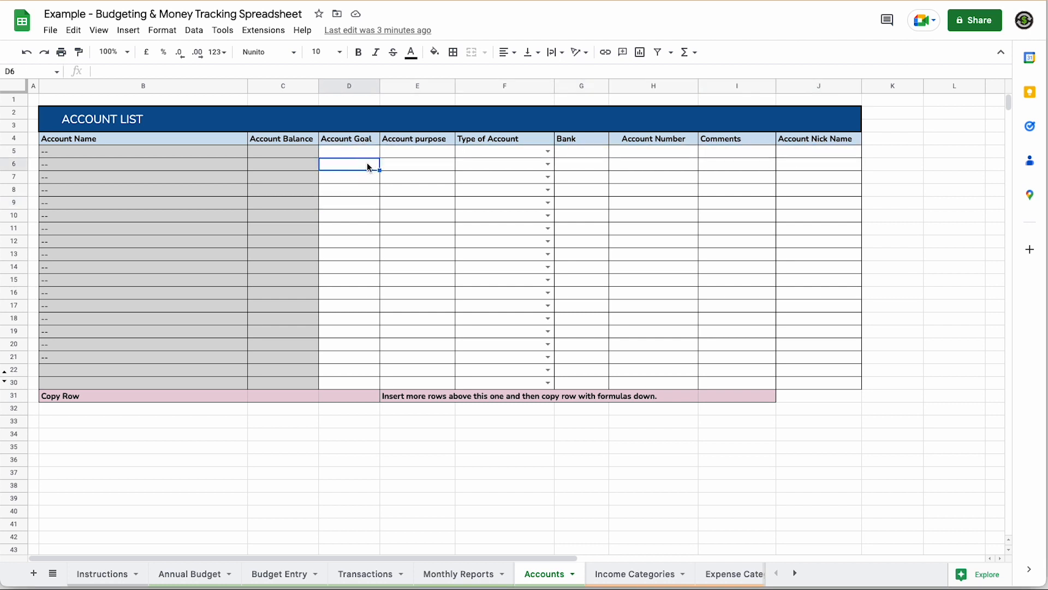
{"action": "left_click", "coordinate": [273, 156]}
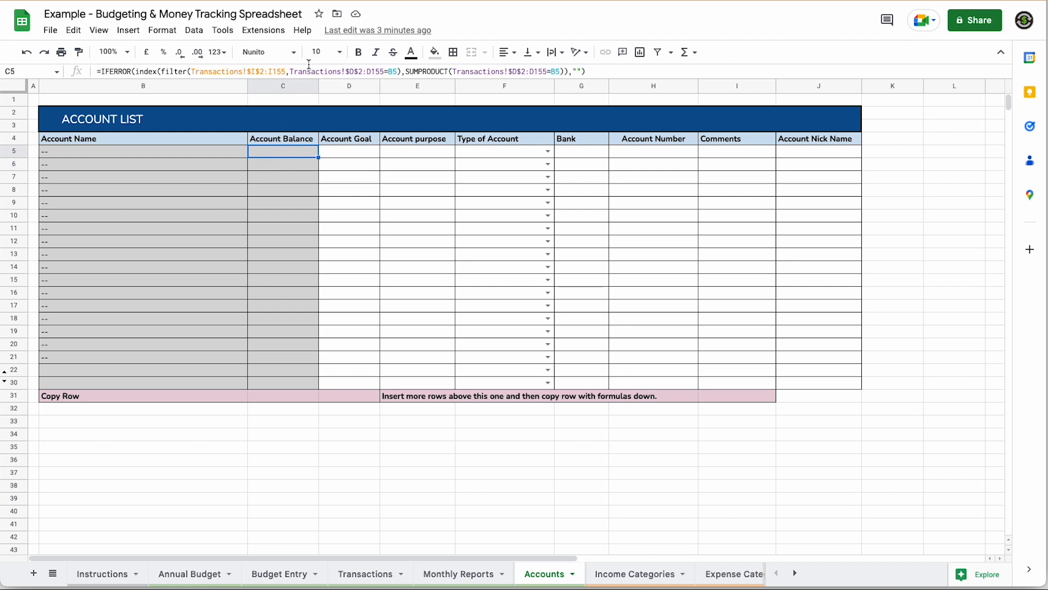
{"action": "left_click", "coordinate": [366, 151]}
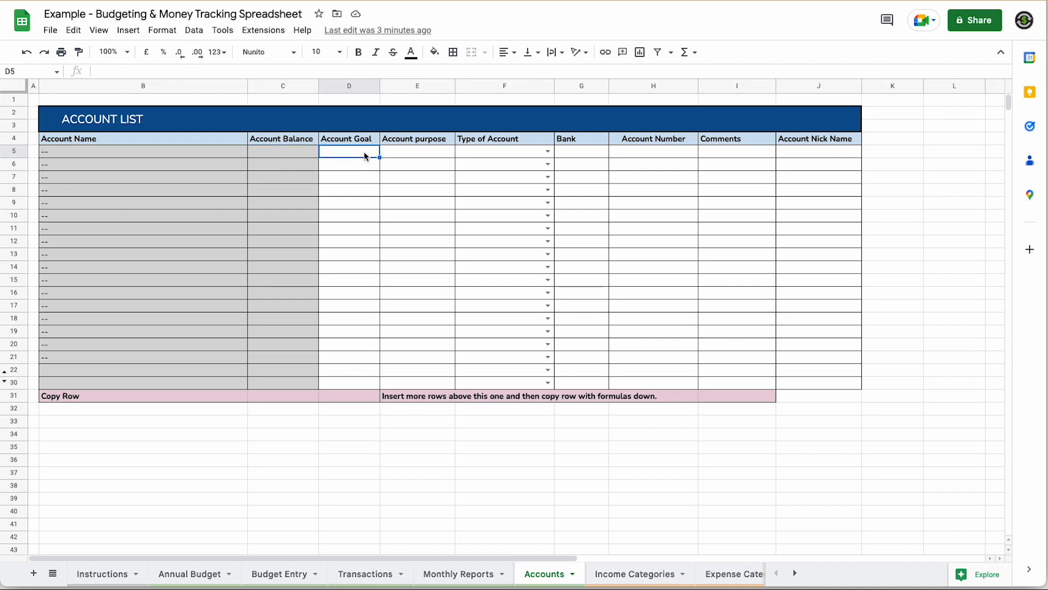
{"action": "left_click", "coordinate": [401, 153]}
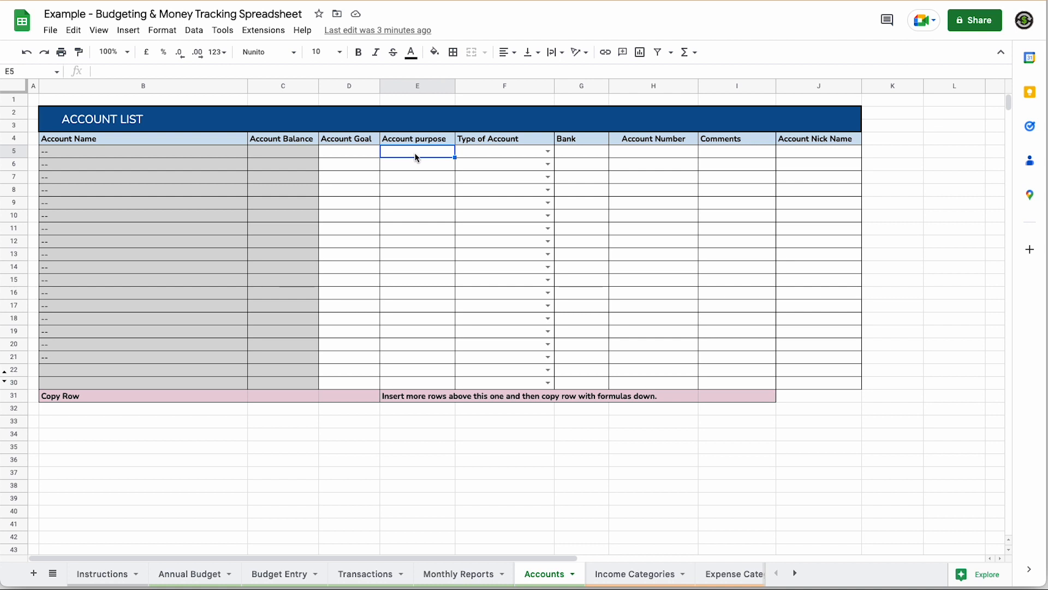
{"action": "left_click", "coordinate": [535, 153]}
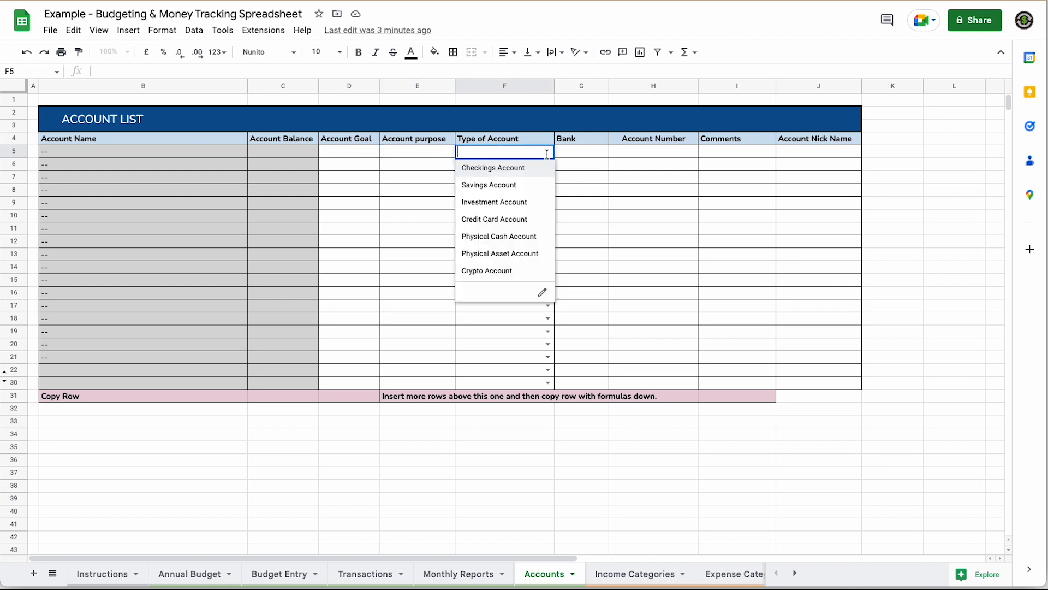
- Make the first account a Checkings Account at Future bank and enter its account number
{"action": "left_click", "coordinate": [502, 169]}
{"action": "left_click", "coordinate": [585, 153]}
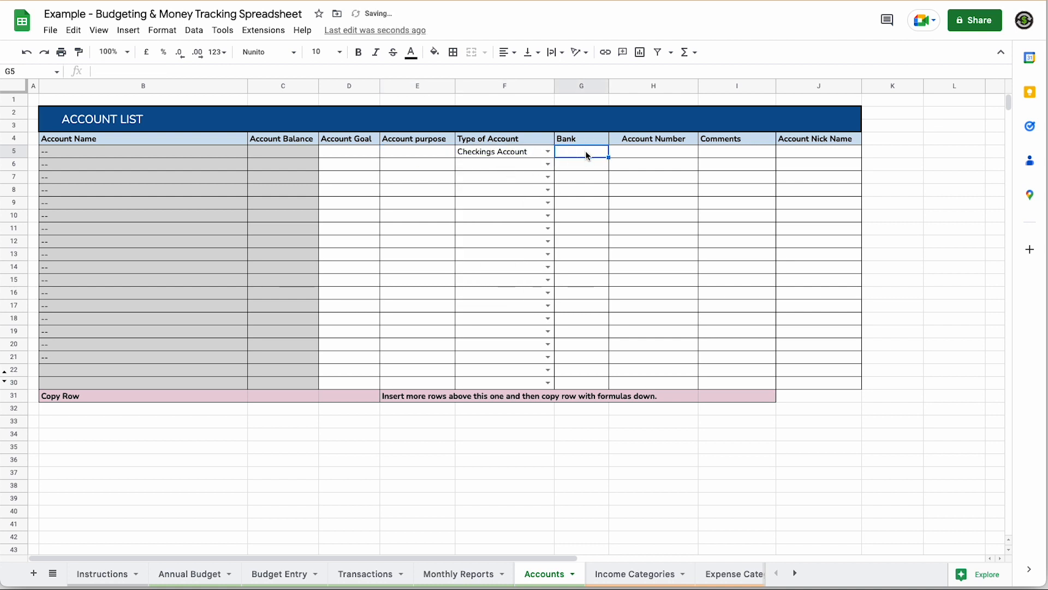
{"action": "type", "text": "Future bank"}
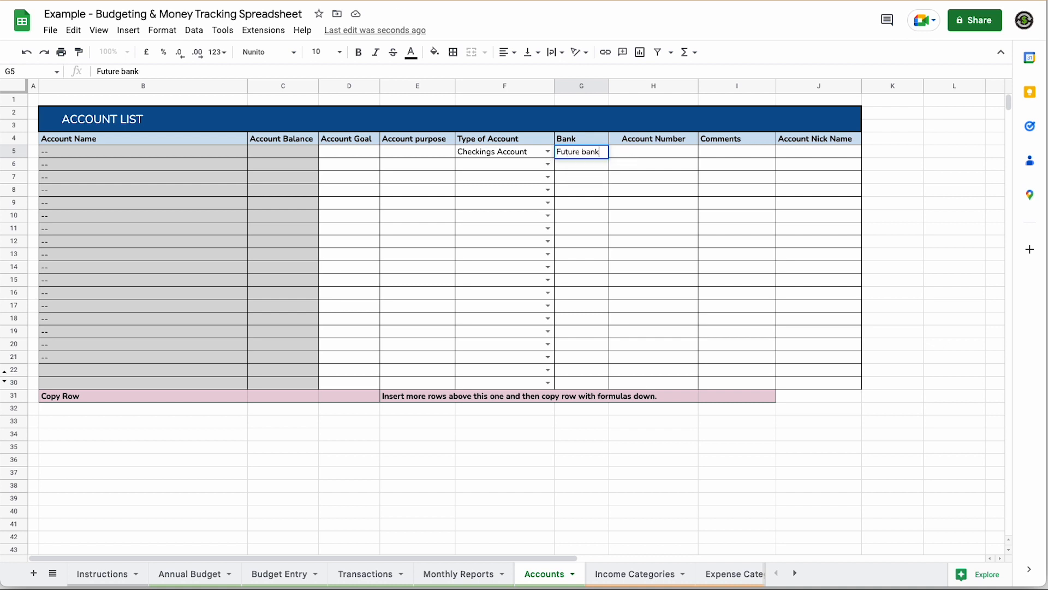
{"action": "key", "text": "Tab"}
{"action": "left_click", "coordinate": [650, 152]}
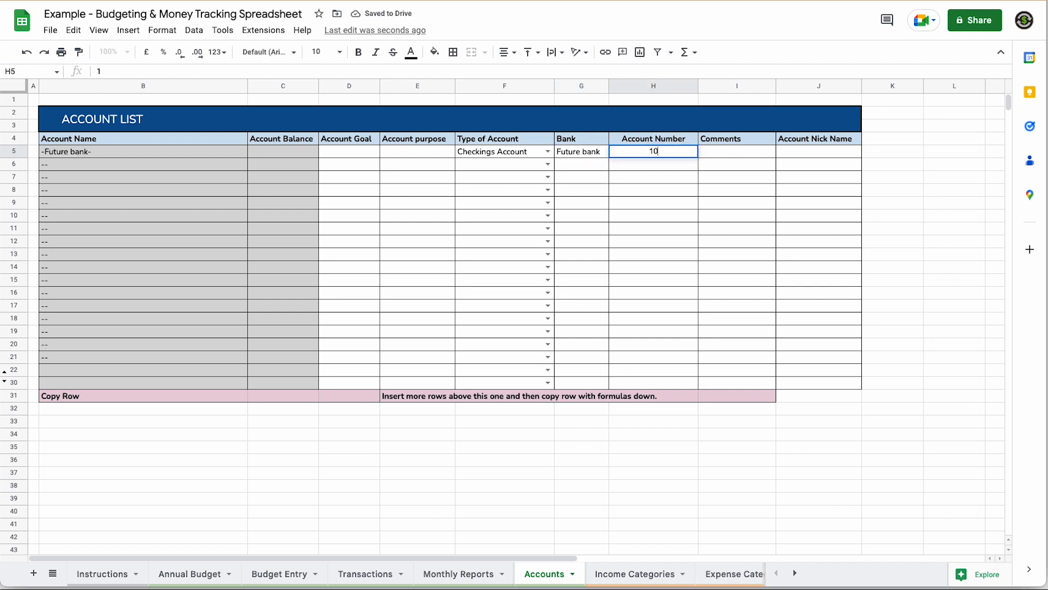
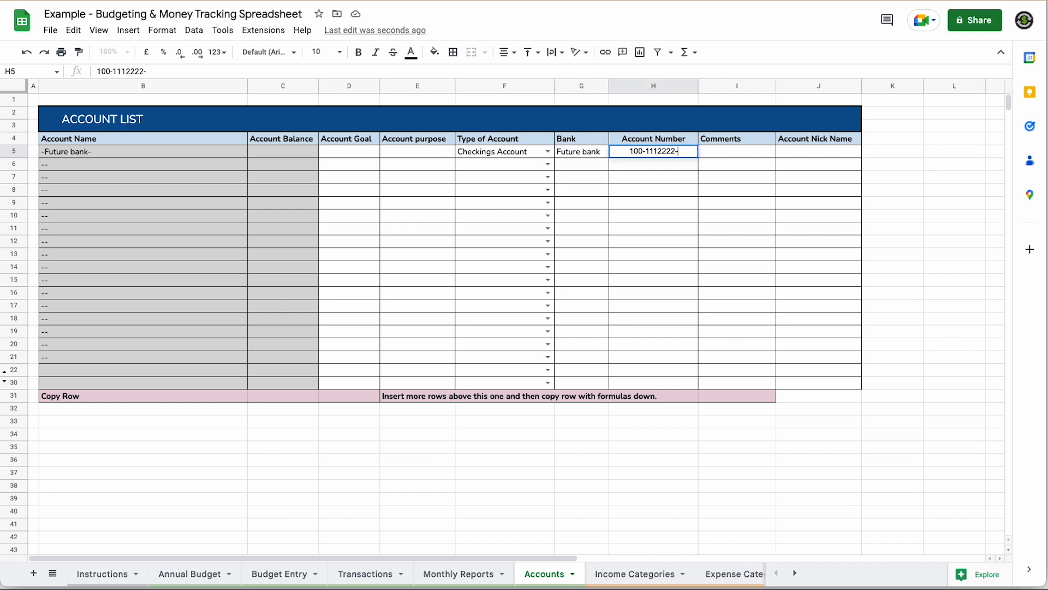
{"action": "key", "text": "BackSpace"}
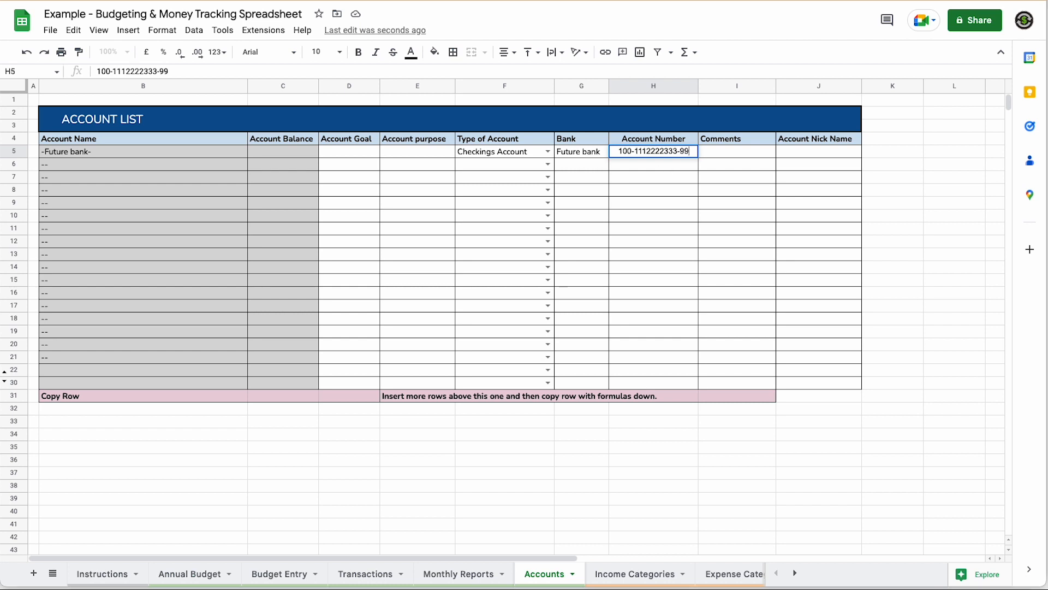
{"action": "key", "text": "Return"}
- Give the first account the purpose 'Banking' and review the Account Goal, Comments and Nick Name columns
{"action": "left_click", "coordinate": [94, 153]}
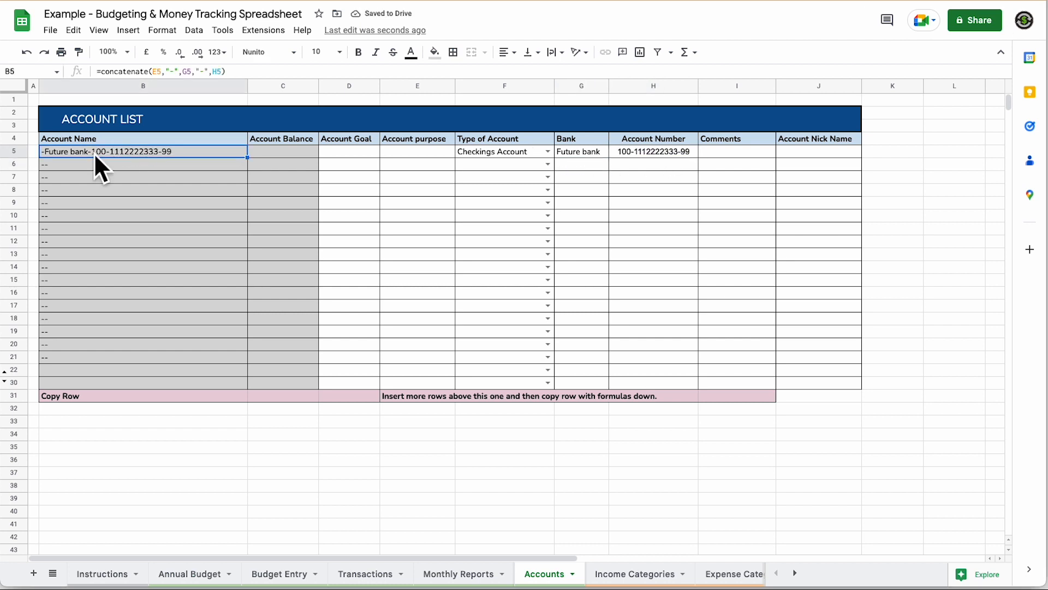
{"action": "double_click", "coordinate": [422, 152]}
{"action": "type", "text": "Banking"}
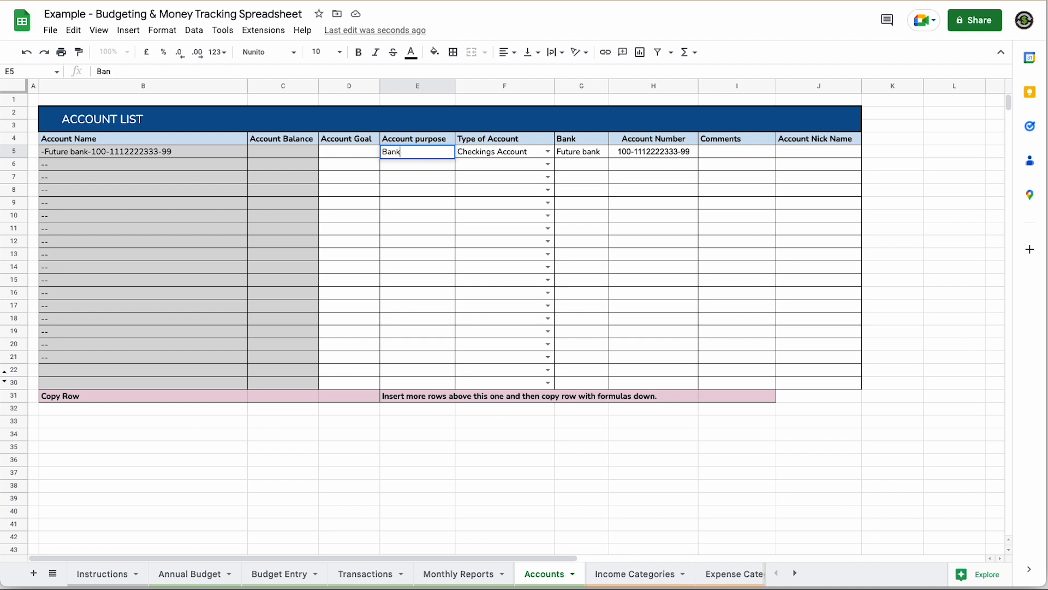
{"action": "key", "text": "Return"}
{"action": "left_click", "coordinate": [345, 143]}
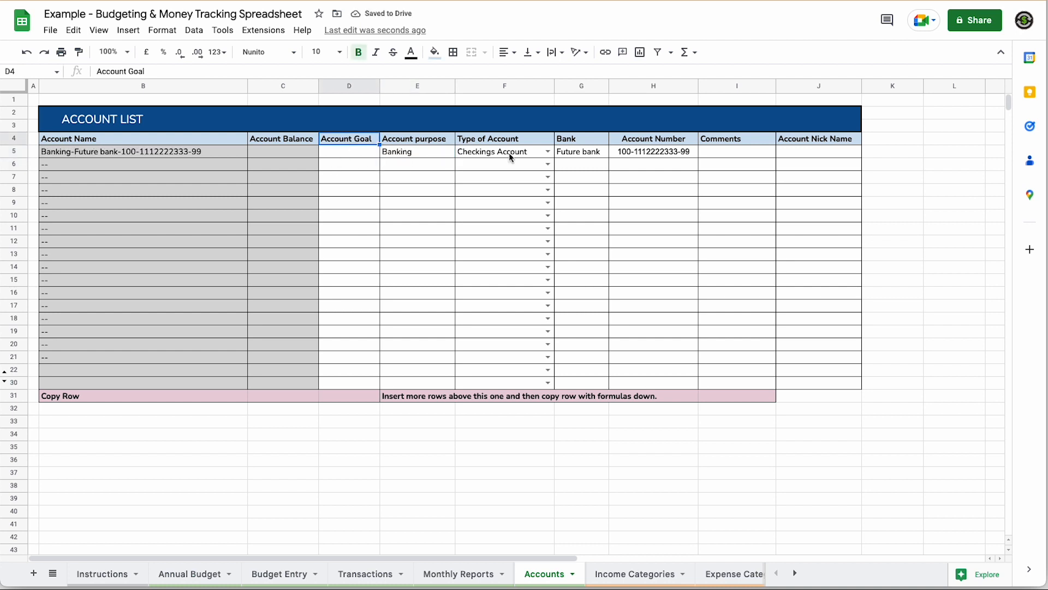
{"action": "left_click", "coordinate": [739, 140]}
{"action": "left_click", "coordinate": [810, 140]}
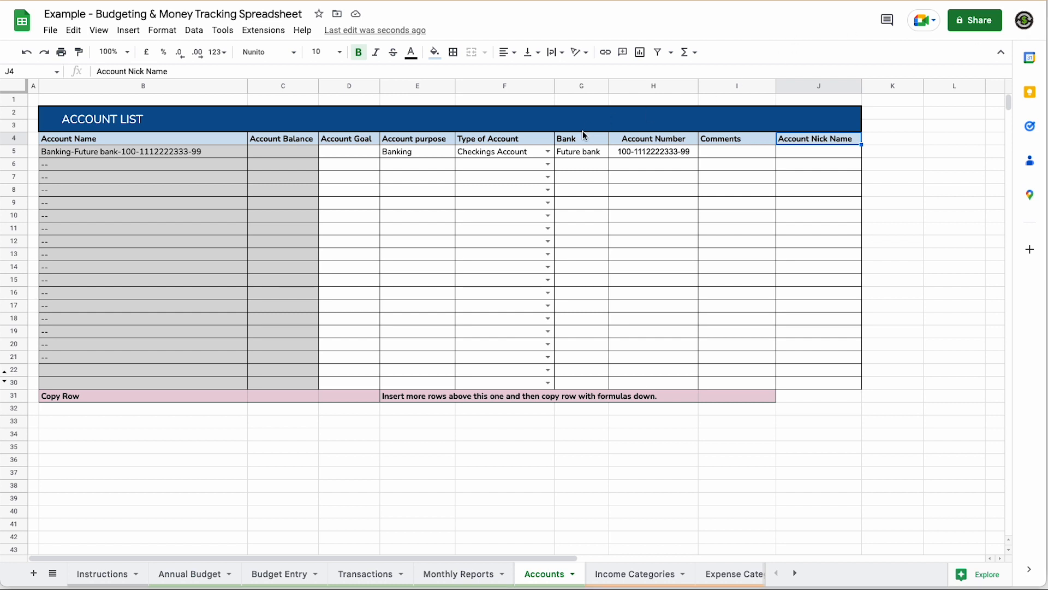
- Add two Savings Accounts with purposes 'Short Term Savings' and 'Long Term Savings'
{"action": "left_click", "coordinate": [548, 164]}
{"action": "left_click", "coordinate": [476, 200]}
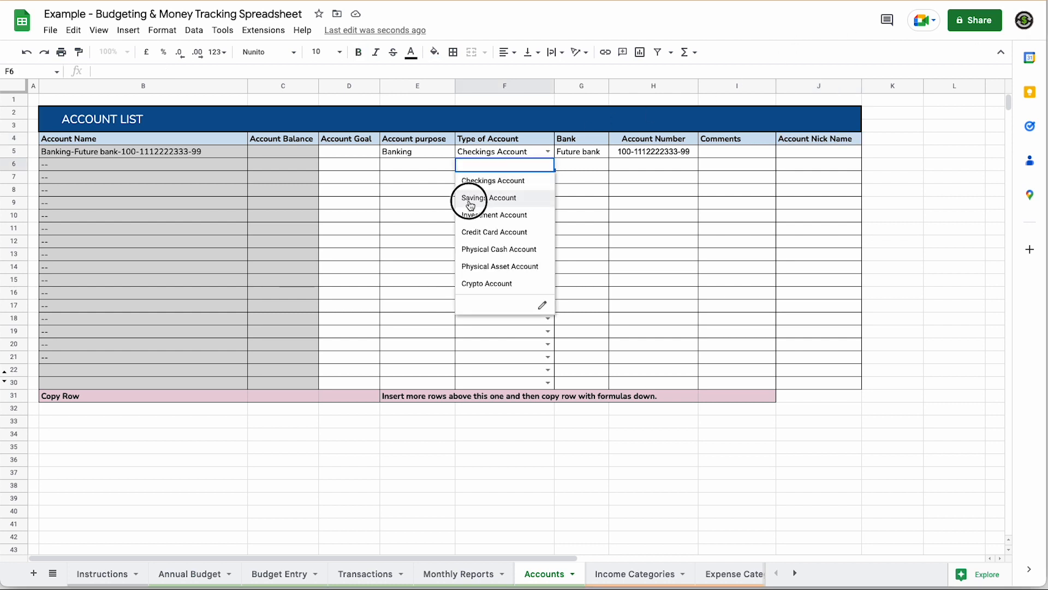
{"action": "left_click", "coordinate": [414, 167]}
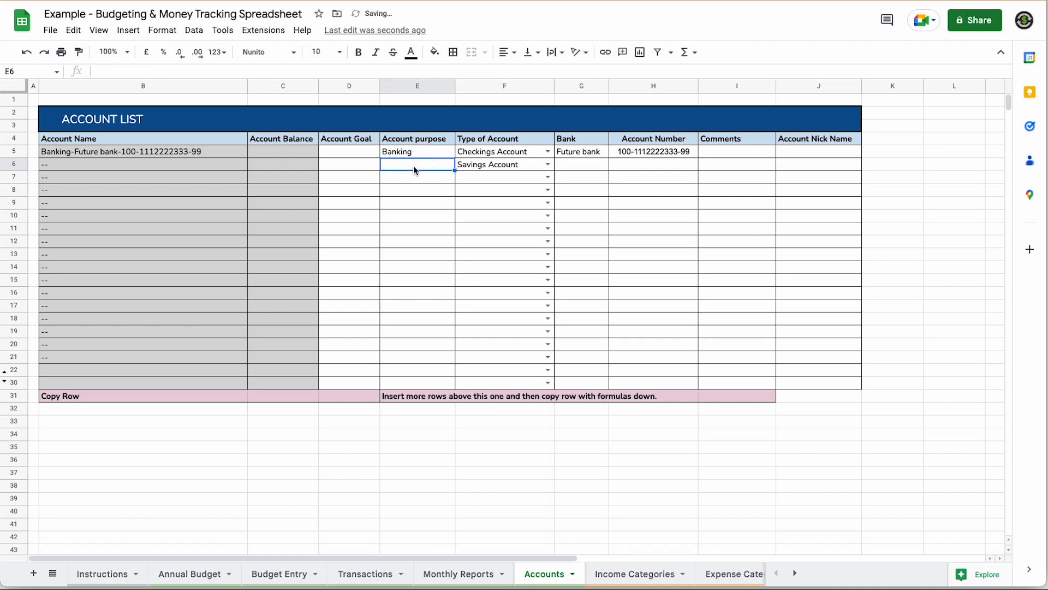
{"action": "type", "text": "Short T"}
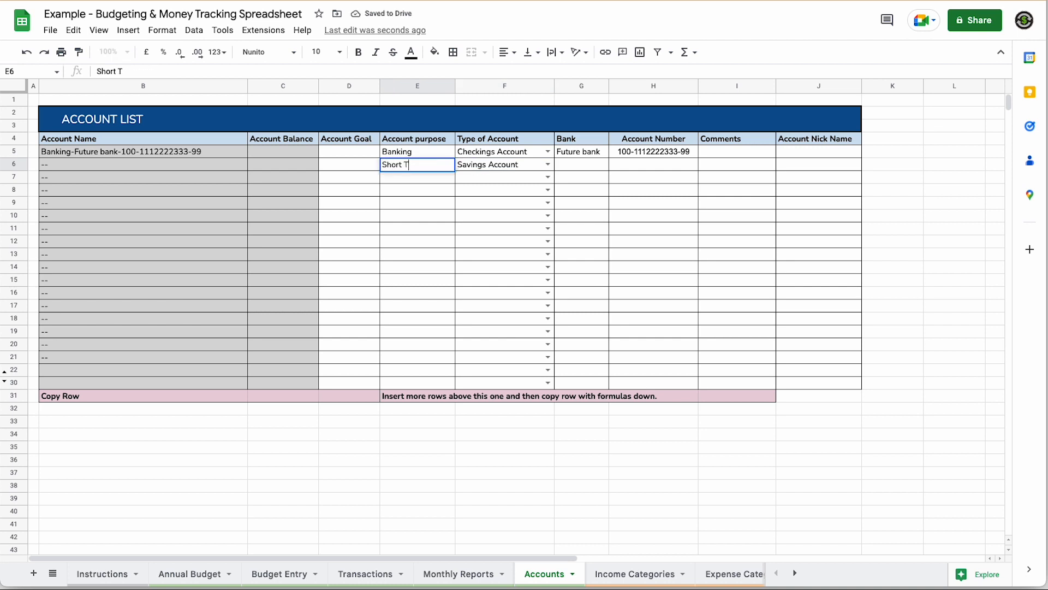
{"action": "type", "text": "erm Savings"}
{"action": "left_click", "coordinate": [547, 177]}
{"action": "left_click", "coordinate": [481, 213]}
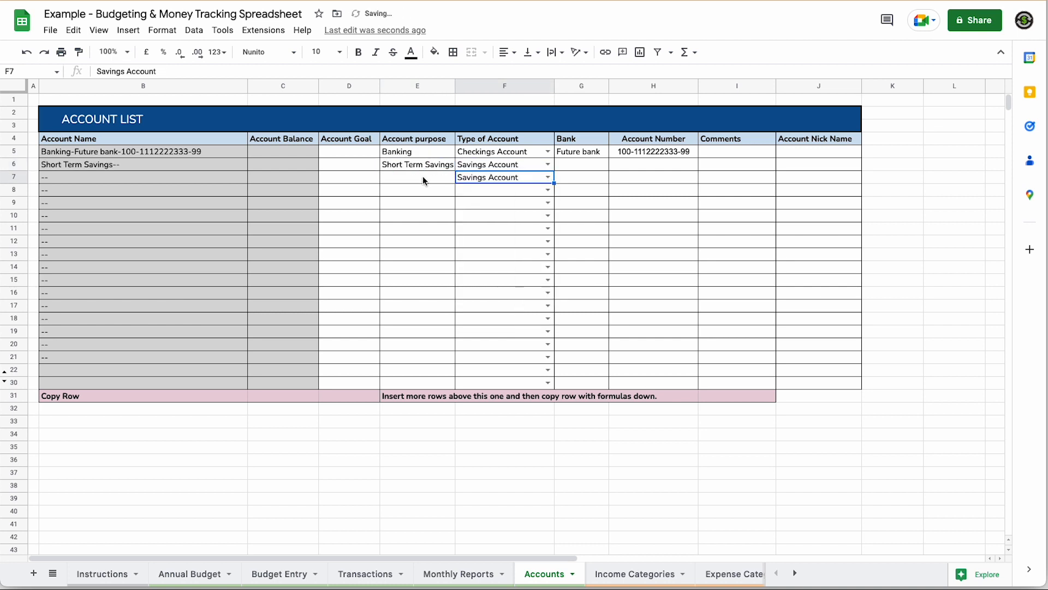
{"action": "key", "text": "Left"}
{"action": "type", "text": "Long Term Savings"}
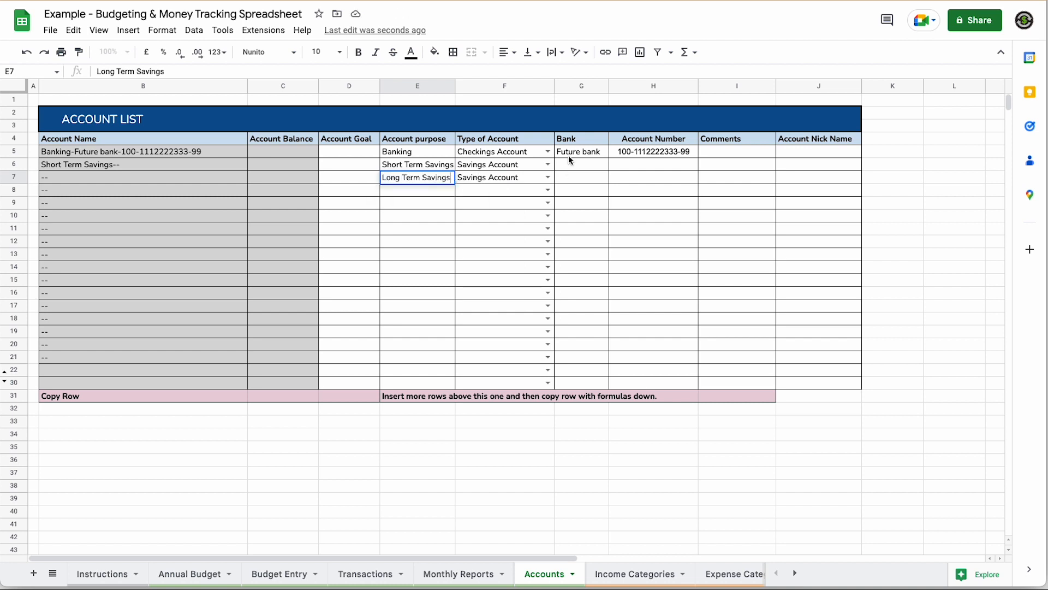
- Fill Future bank down to the two savings accounts and enter their account numbers
{"action": "left_click", "coordinate": [568, 155]}
{"action": "left_click_drag", "start_coordinate": [608, 158], "coordinate": [607, 179]}
{"action": "left_click", "coordinate": [644, 164]}
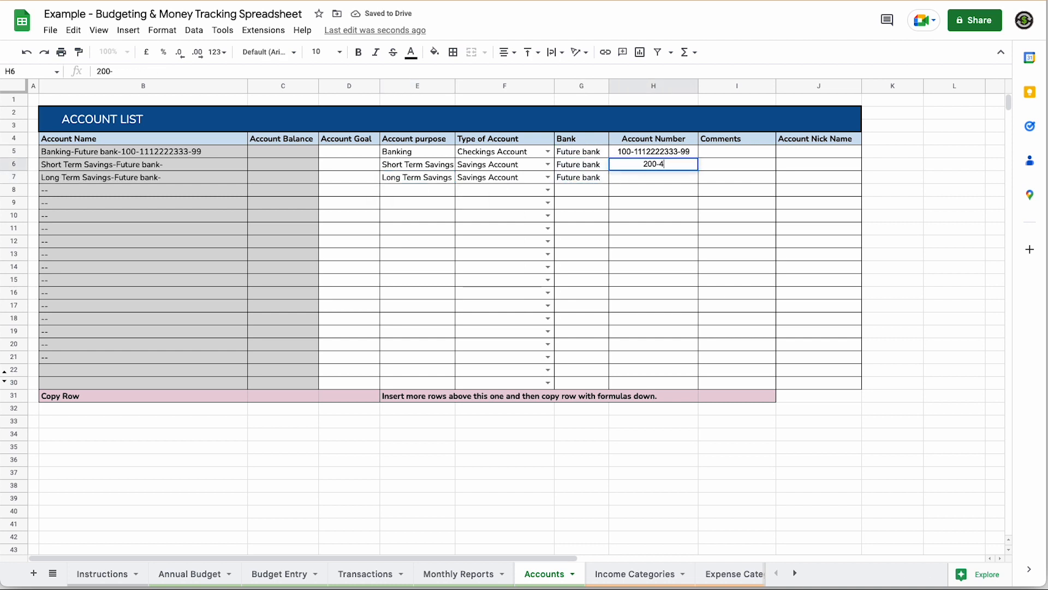
{"action": "left_click", "coordinate": [654, 179]}
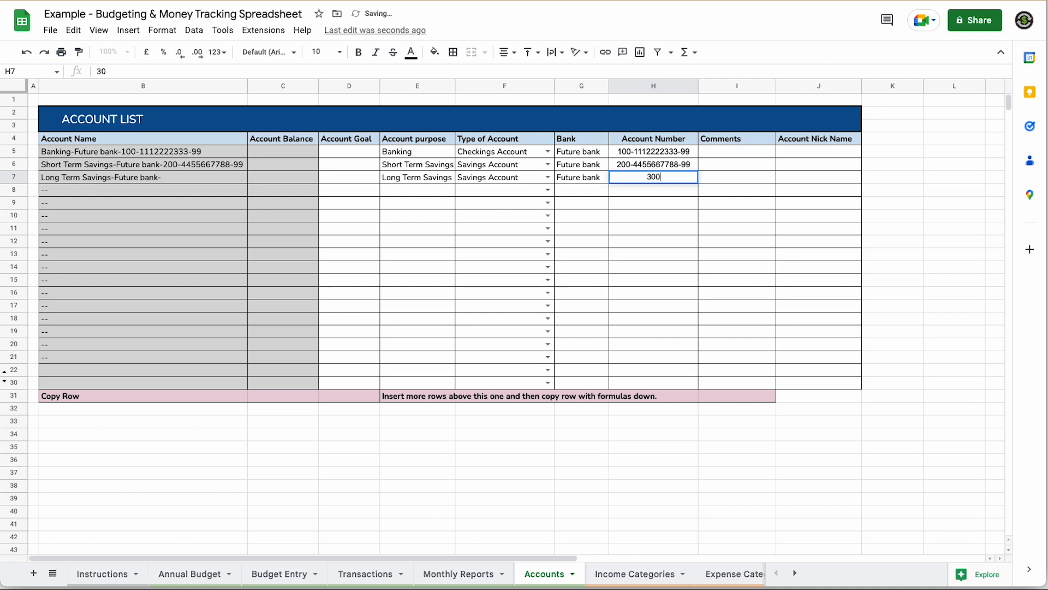
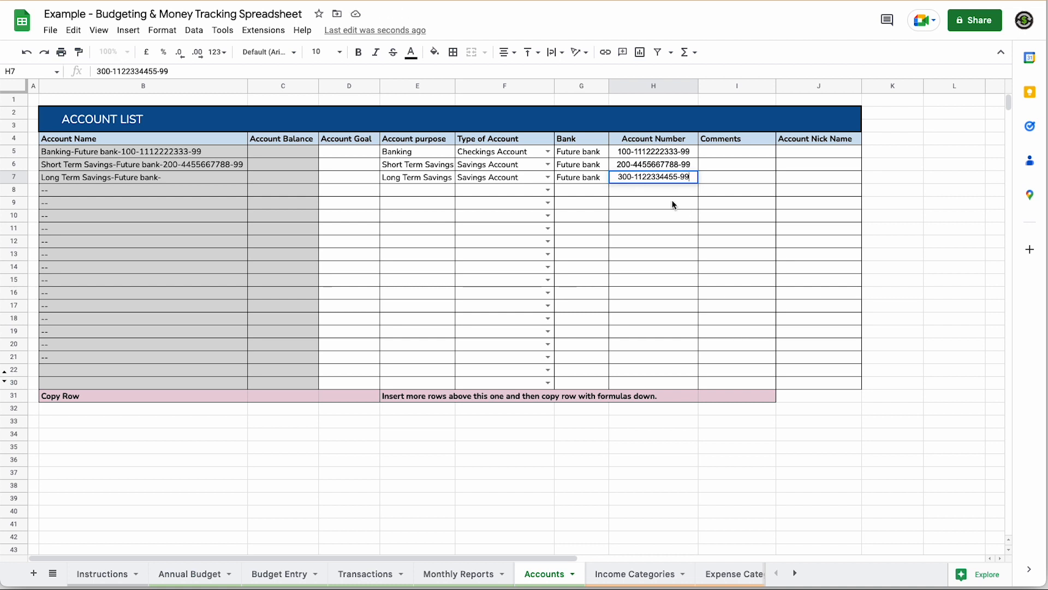
{"action": "left_click", "coordinate": [655, 193]}
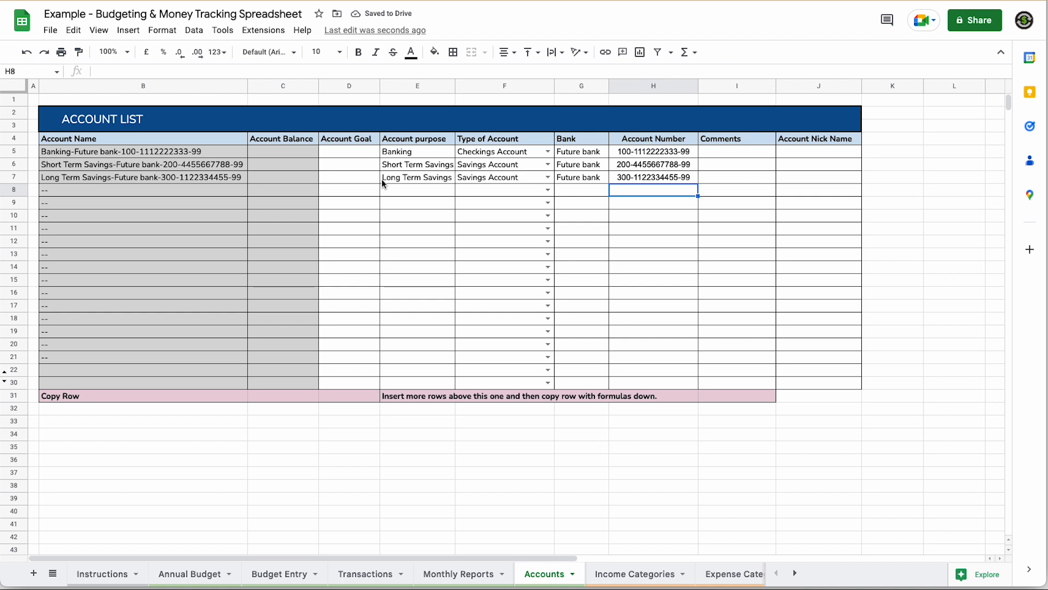
- On Transactions, review the Date through Cleared columns and open the first row's Account dropdown
{"action": "left_click", "coordinate": [363, 574]}
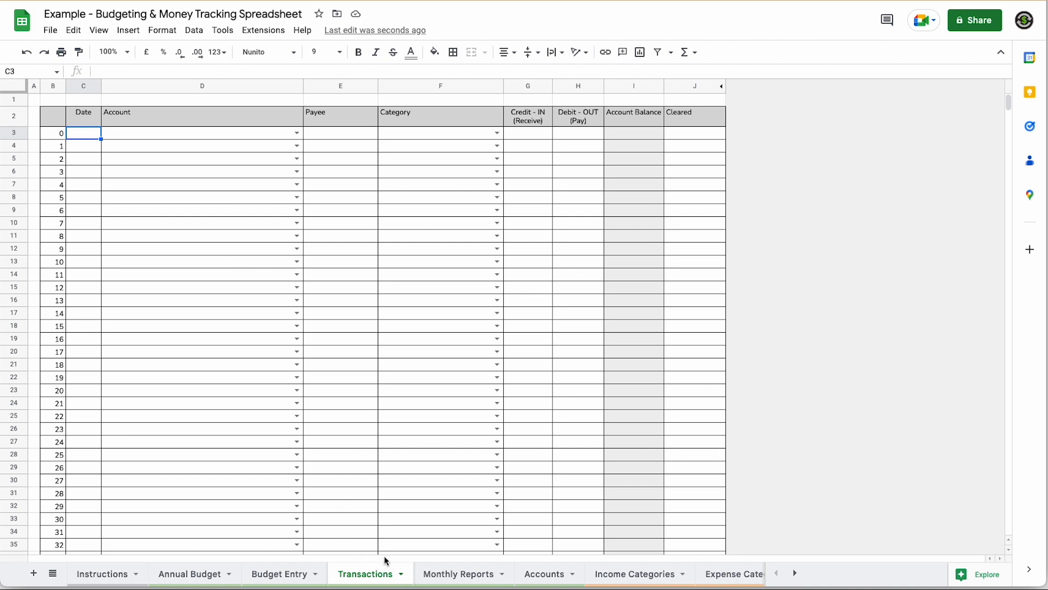
{"action": "left_click", "coordinate": [84, 113]}
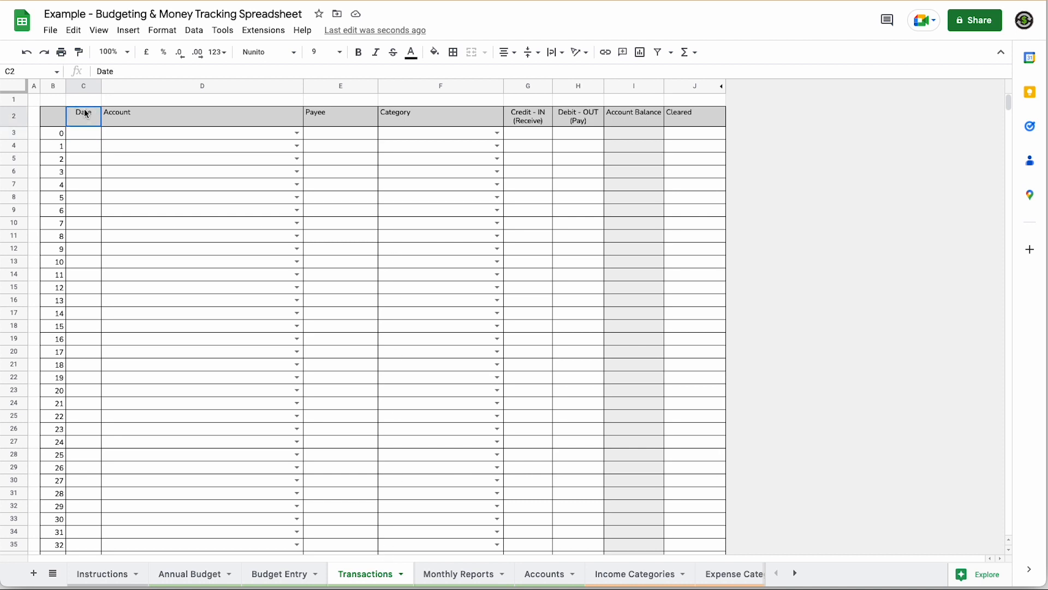
{"action": "left_click", "coordinate": [164, 115]}
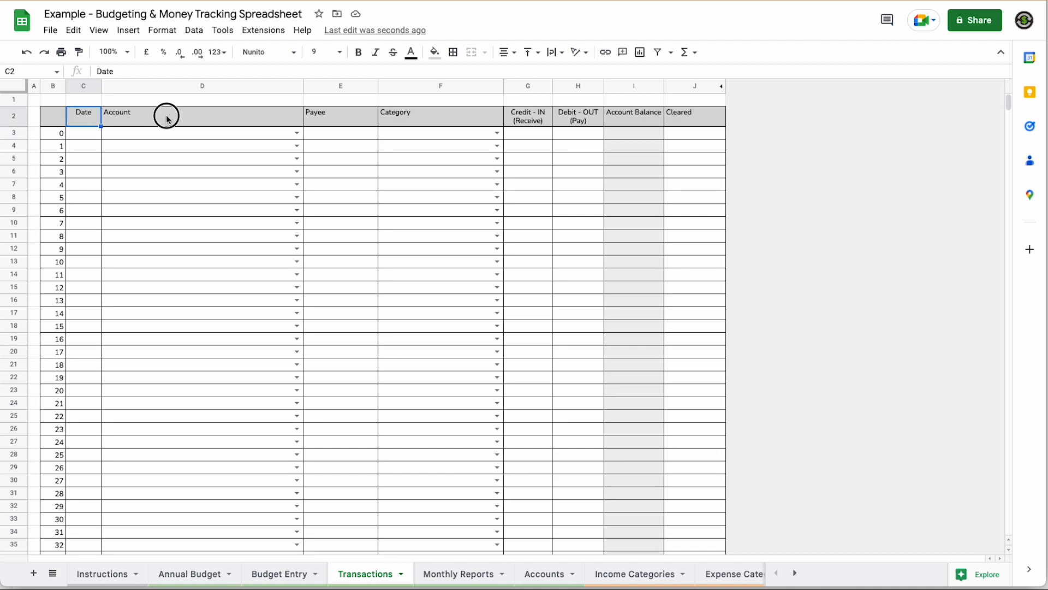
{"action": "left_click", "coordinate": [318, 118]}
{"action": "left_click", "coordinate": [446, 121]}
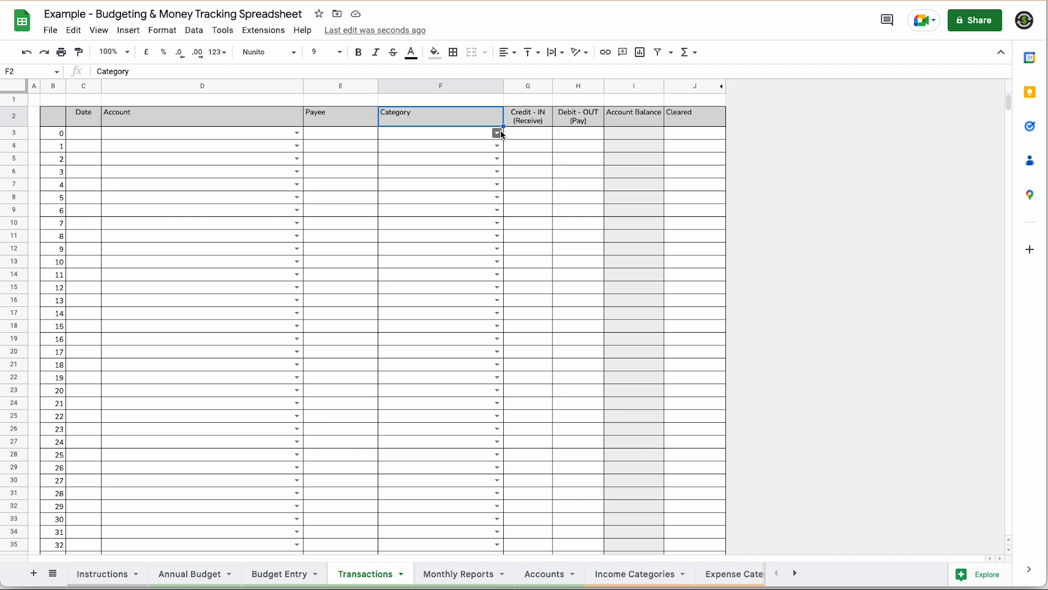
{"action": "left_click", "coordinate": [528, 120]}
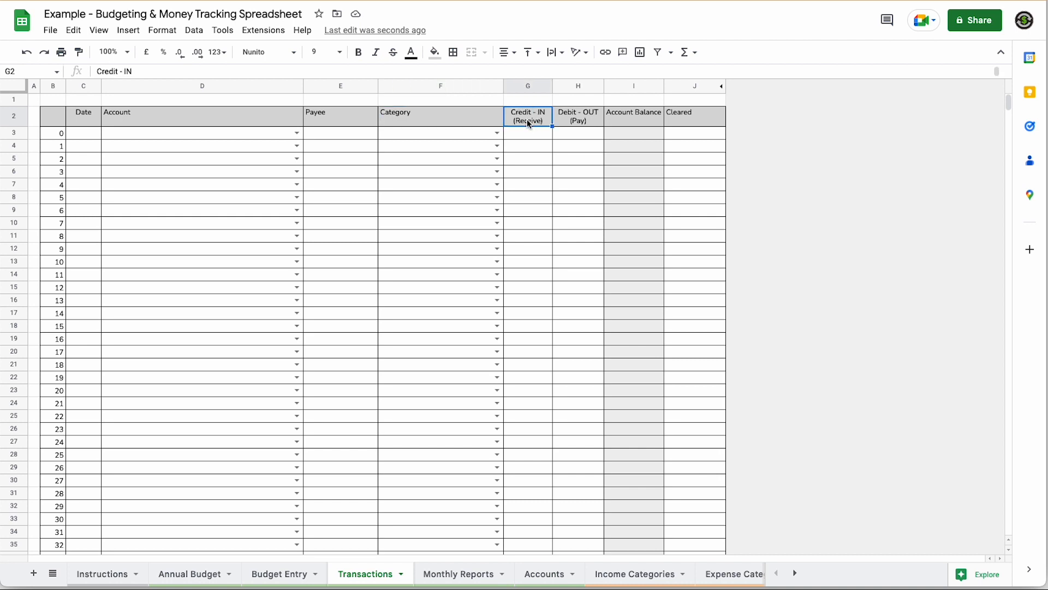
{"action": "left_click", "coordinate": [590, 116]}
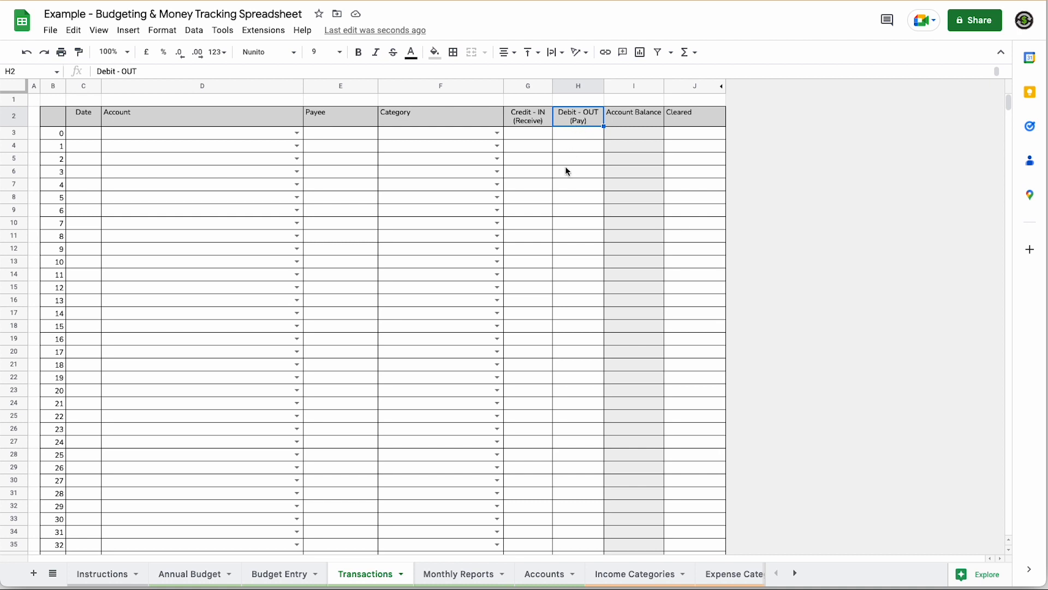
{"action": "left_click", "coordinate": [642, 118]}
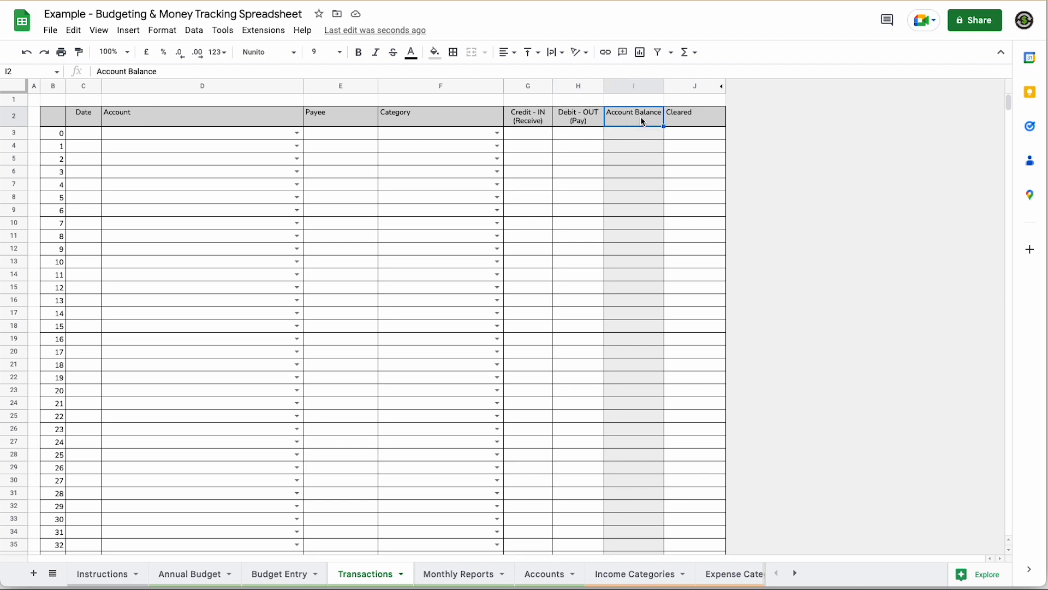
{"action": "left_click", "coordinate": [677, 121]}
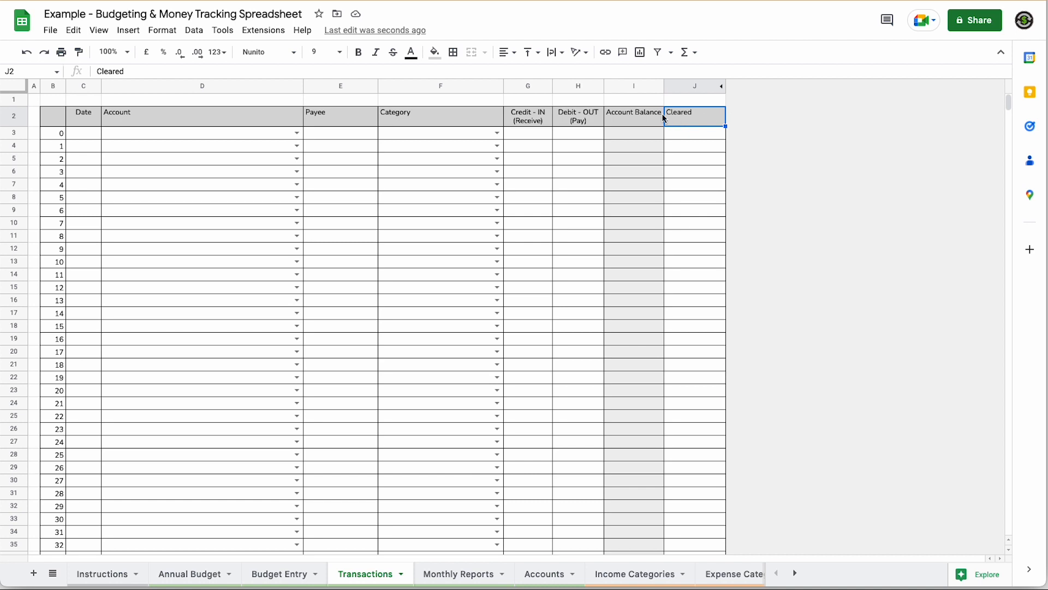
{"action": "left_click", "coordinate": [166, 120]}
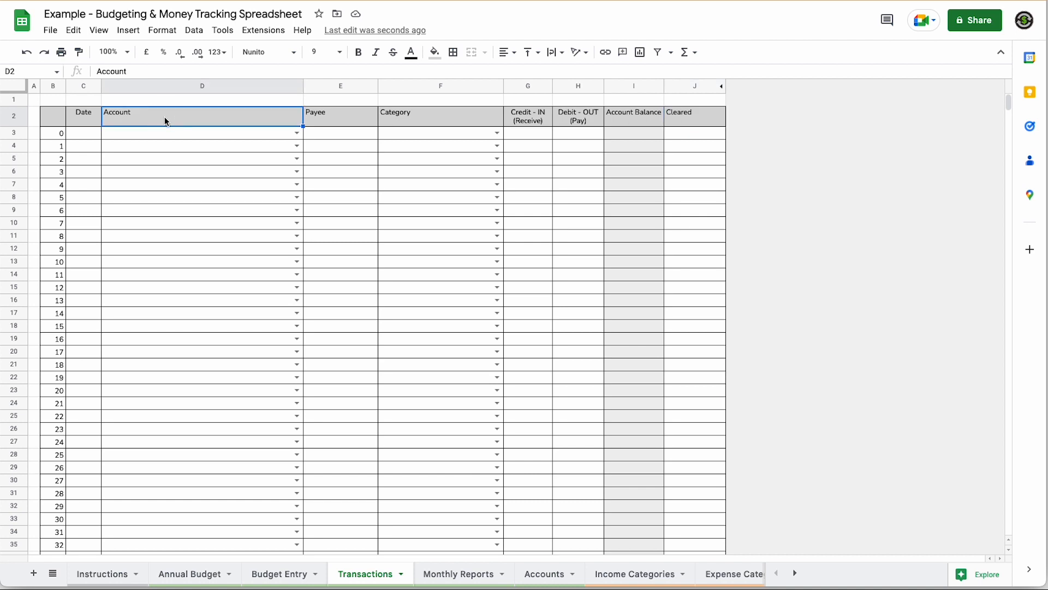
{"action": "left_click", "coordinate": [297, 133]}
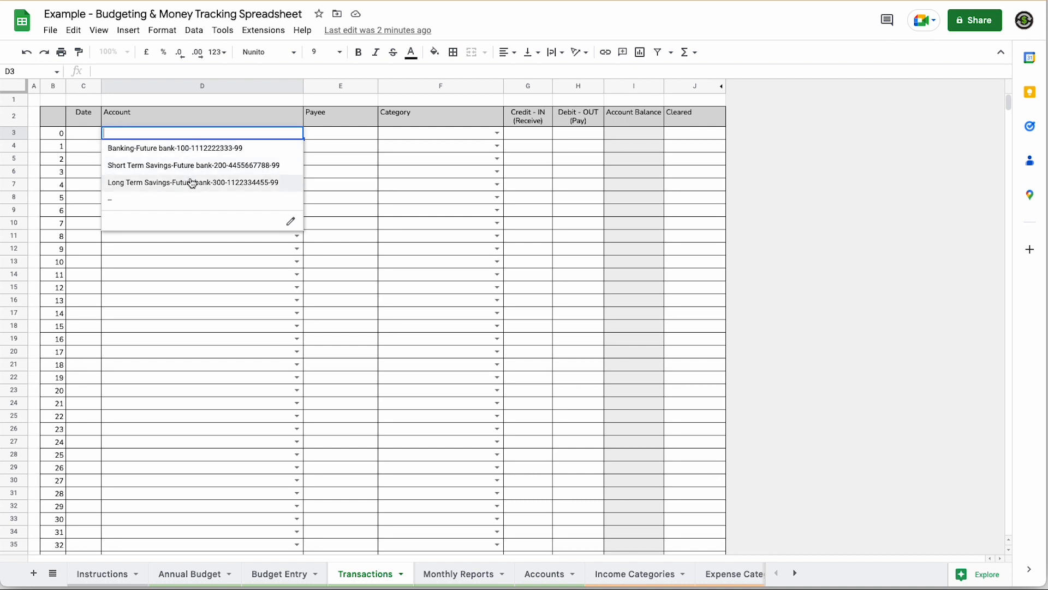
- Set the first transaction's account to Banking and its category to { Beginning Balance }, and enter the payee
{"action": "left_click", "coordinate": [174, 148]}
{"action": "left_click", "coordinate": [497, 134]}
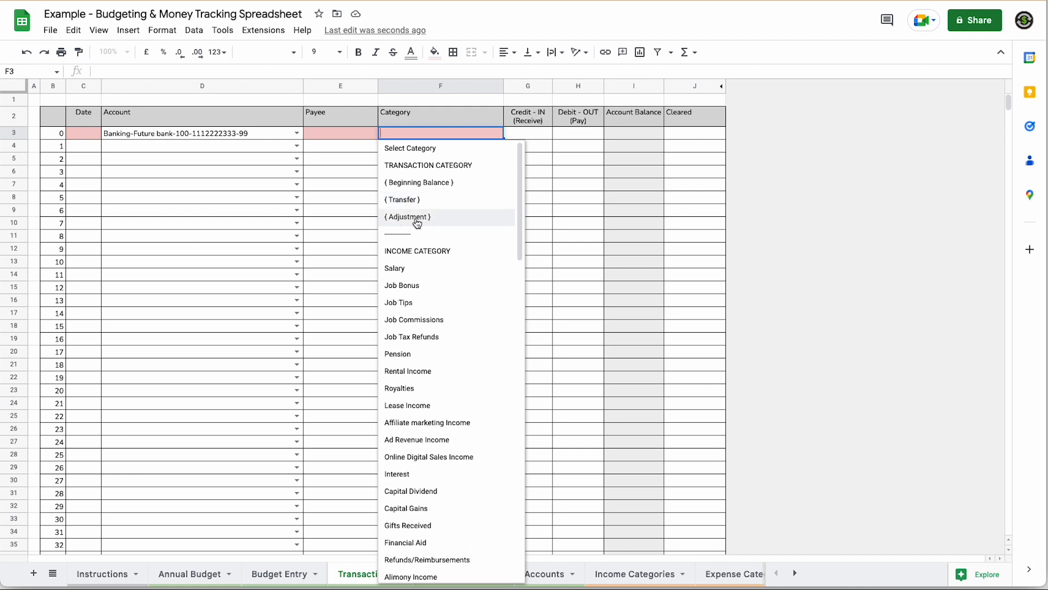
{"action": "left_click", "coordinate": [424, 188]}
{"action": "double_click", "coordinate": [326, 136]}
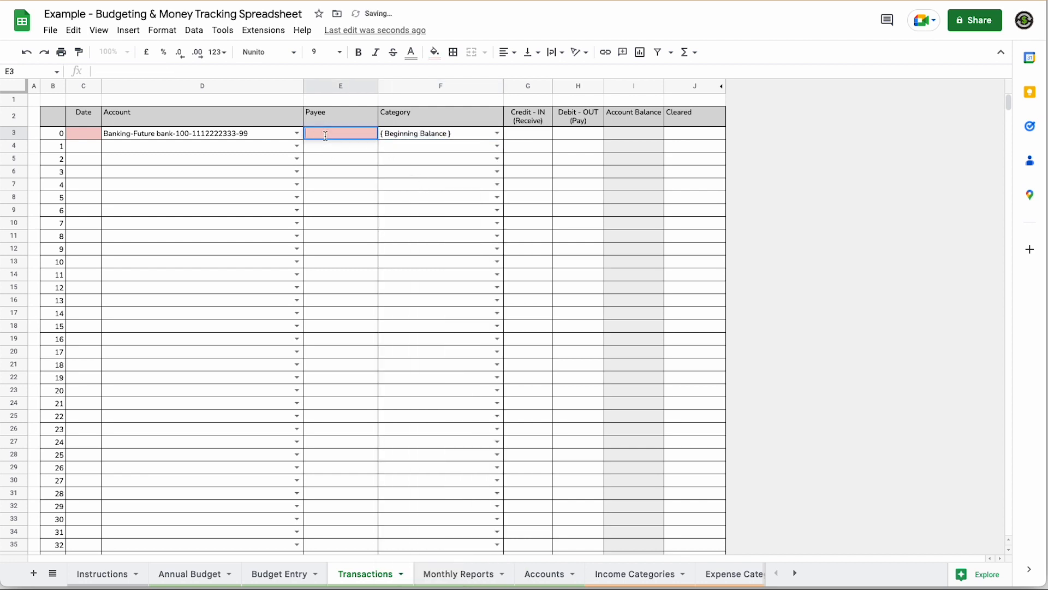
{"action": "type", "text": "Wayne"}
- Date the first transaction 01/01/23 and enter a 2,500 credit
{"action": "double_click", "coordinate": [87, 135]}
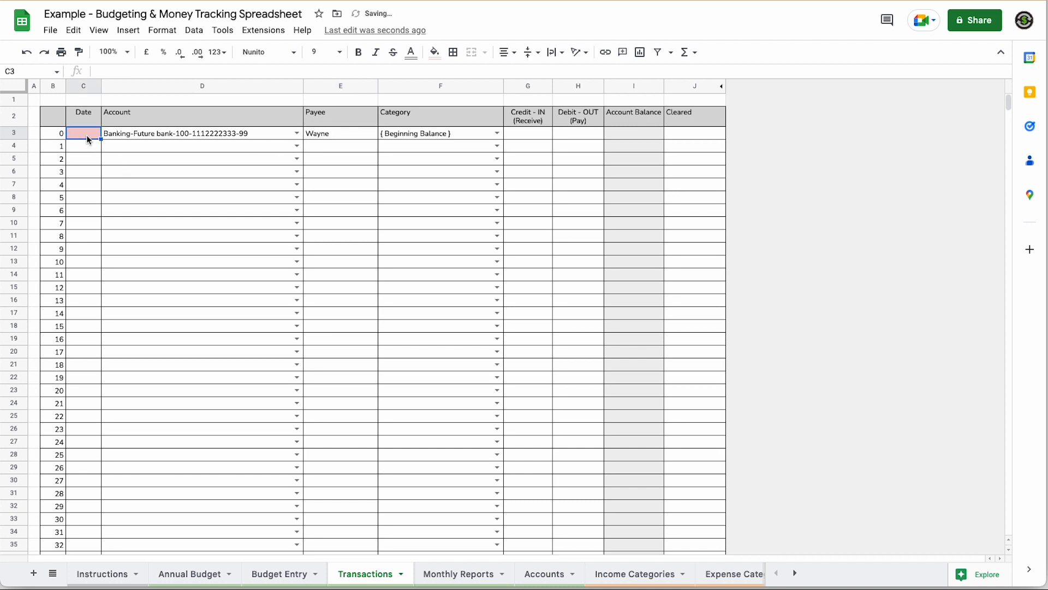
{"action": "left_click", "coordinate": [40, 183]}
{"action": "left_click", "coordinate": [539, 136]}
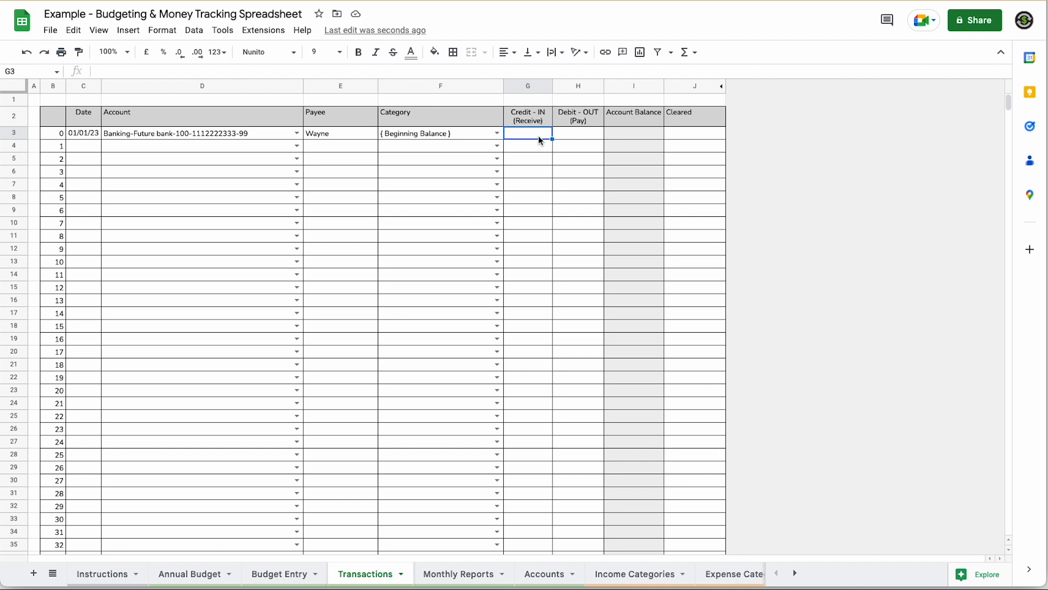
{"action": "type", "text": "2600"}
{"action": "key", "text": "BackSpace"}
{"action": "key", "text": "BackSpace"}
{"action": "key", "text": "BackSpace"}
{"action": "type", "text": "500"}
{"action": "key", "text": "Tab"}
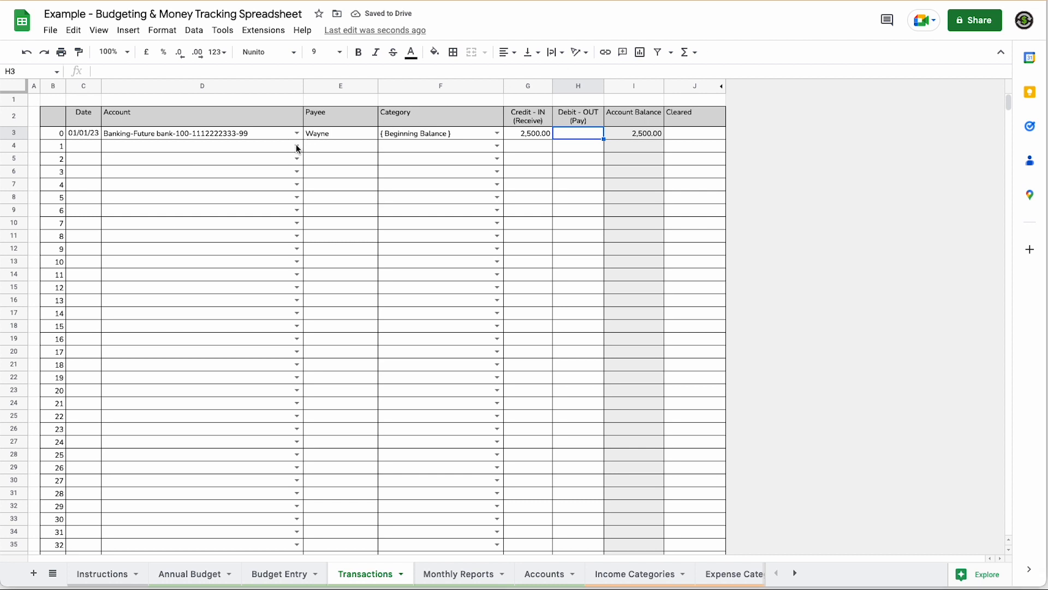
- Record row 4 as a Short Term Savings beginning balance of 7,600 dated 01/01/23
{"action": "left_click", "coordinate": [298, 147]}
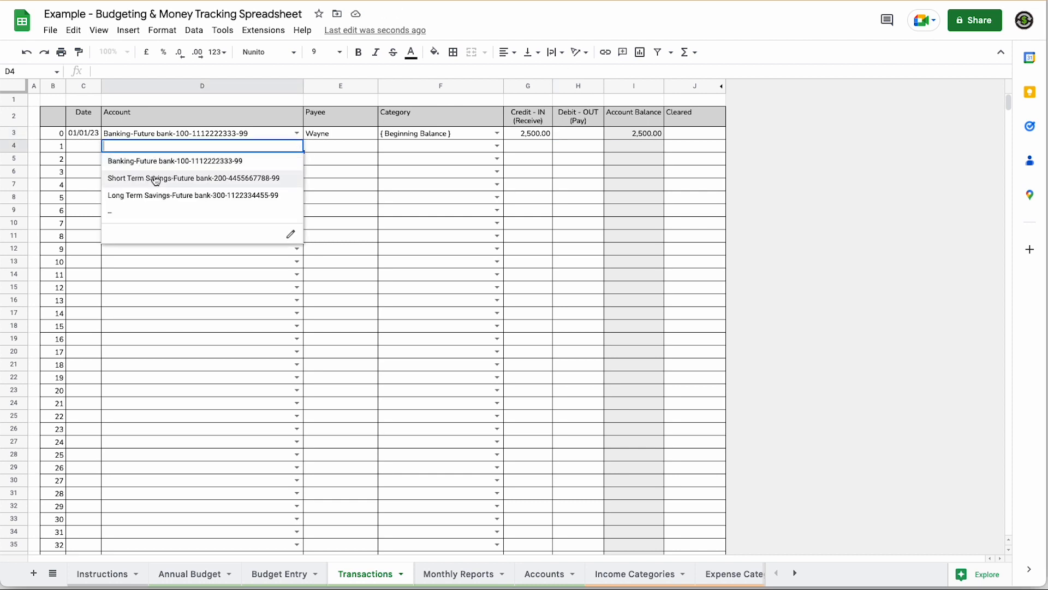
{"action": "left_click", "coordinate": [156, 180]}
{"action": "left_click", "coordinate": [339, 136]}
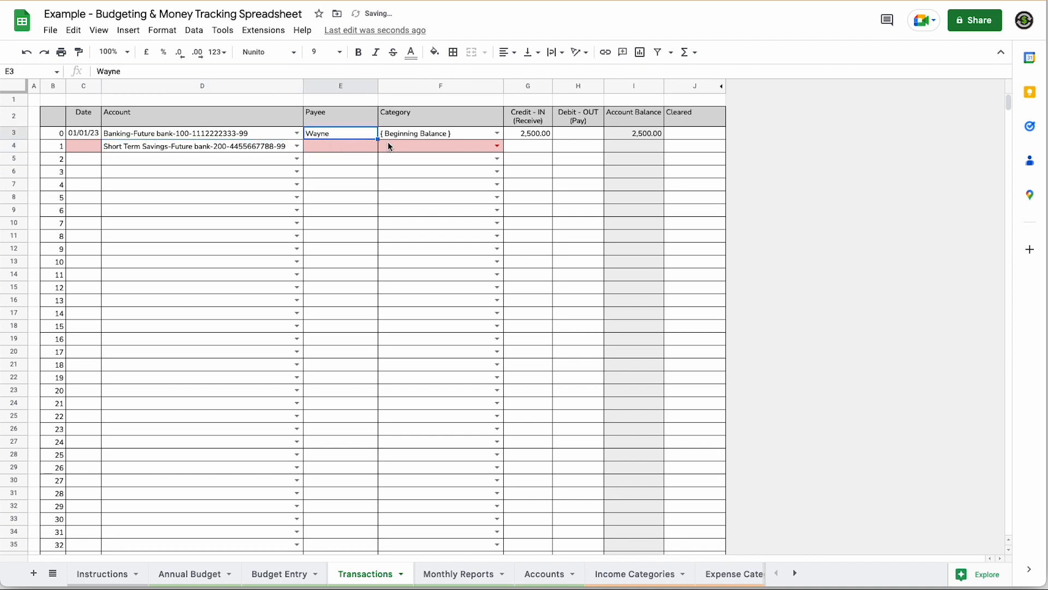
{"action": "left_click_drag", "start_coordinate": [378, 139], "coordinate": [377, 149]}
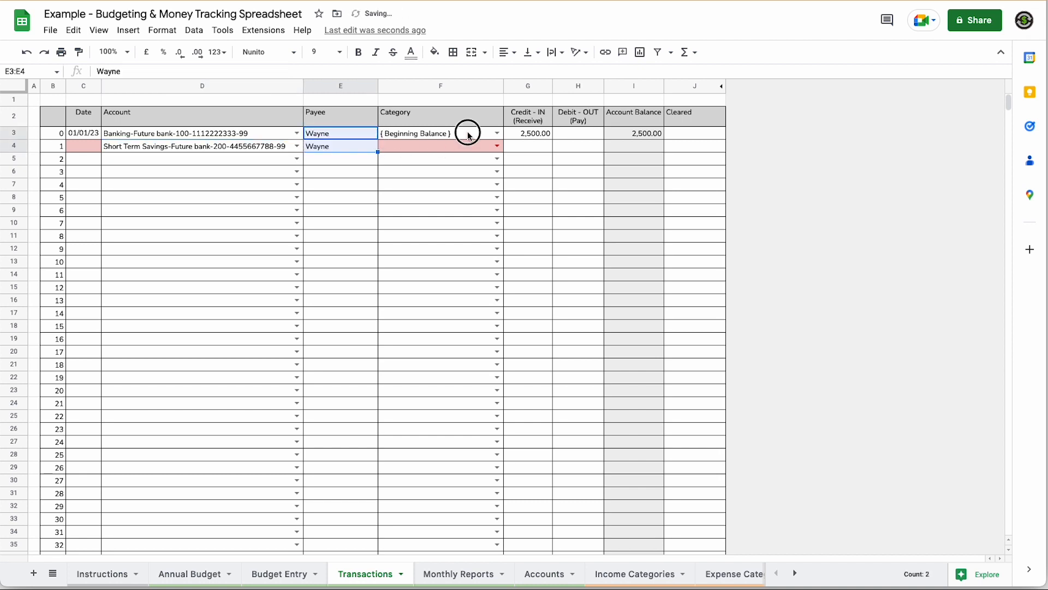
{"action": "left_click", "coordinate": [468, 136]}
{"action": "left_click_drag", "start_coordinate": [502, 140], "coordinate": [499, 150]}
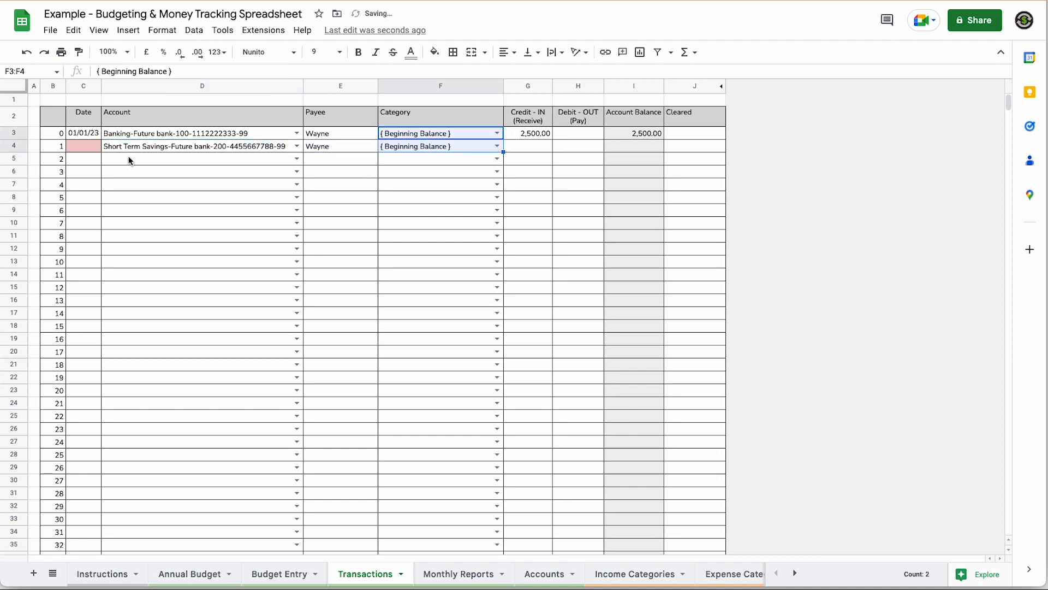
{"action": "double_click", "coordinate": [90, 146]}
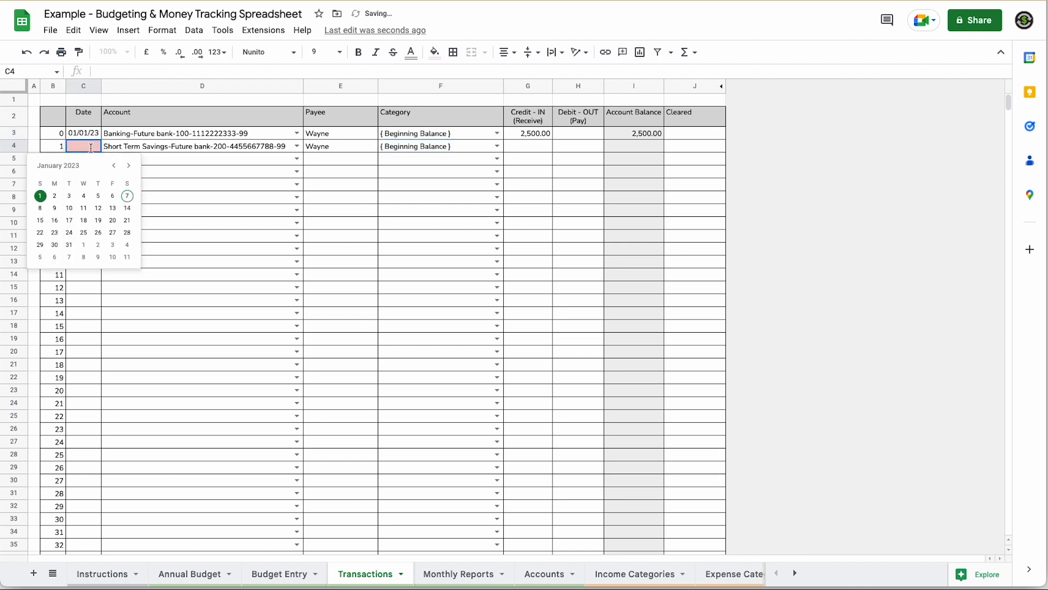
{"action": "left_click", "coordinate": [36, 201]}
{"action": "left_click", "coordinate": [530, 152]}
{"action": "type", "text": "7600"}
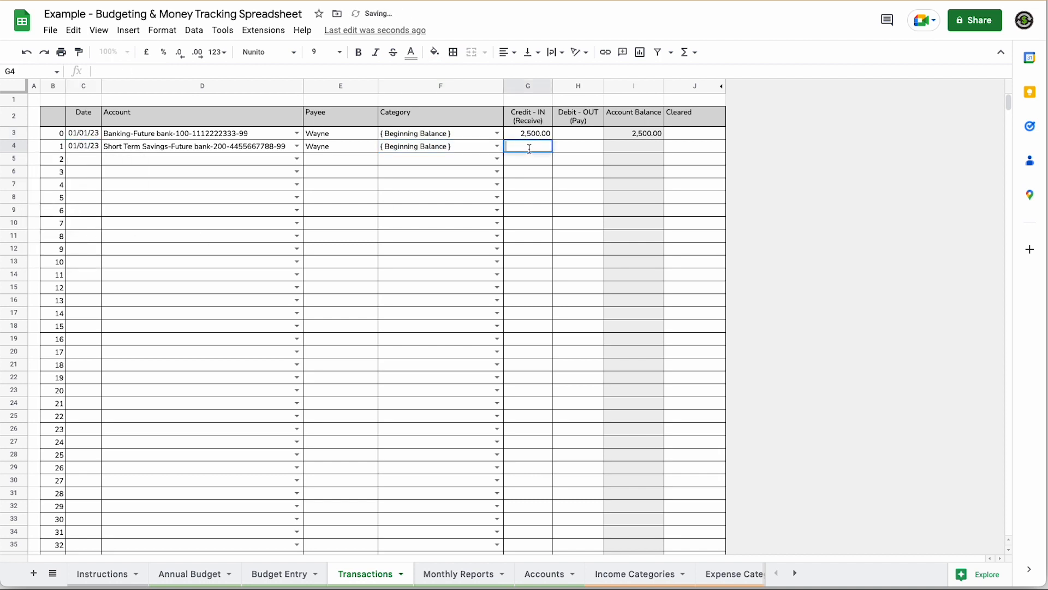
{"action": "key", "text": "Tab"}
- Record row 5 as a Long Term Savings beginning balance of 12,000 dated 01/01/23
{"action": "left_click", "coordinate": [295, 159]}
{"action": "left_click", "coordinate": [191, 204]}
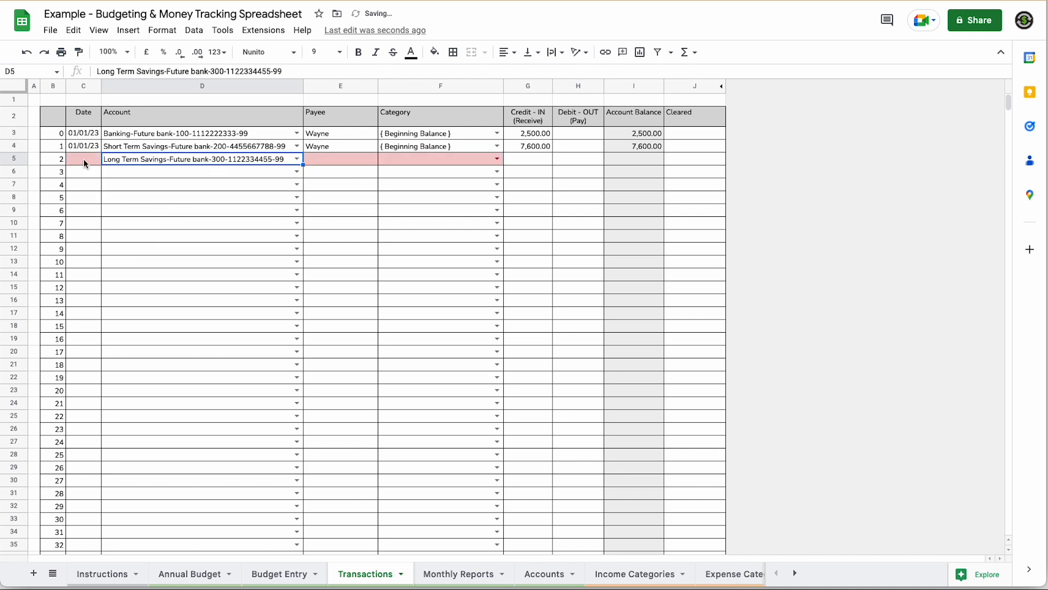
{"action": "left_click", "coordinate": [362, 148]}
{"action": "left_click_drag", "start_coordinate": [377, 152], "coordinate": [376, 162]}
{"action": "left_click", "coordinate": [458, 147]}
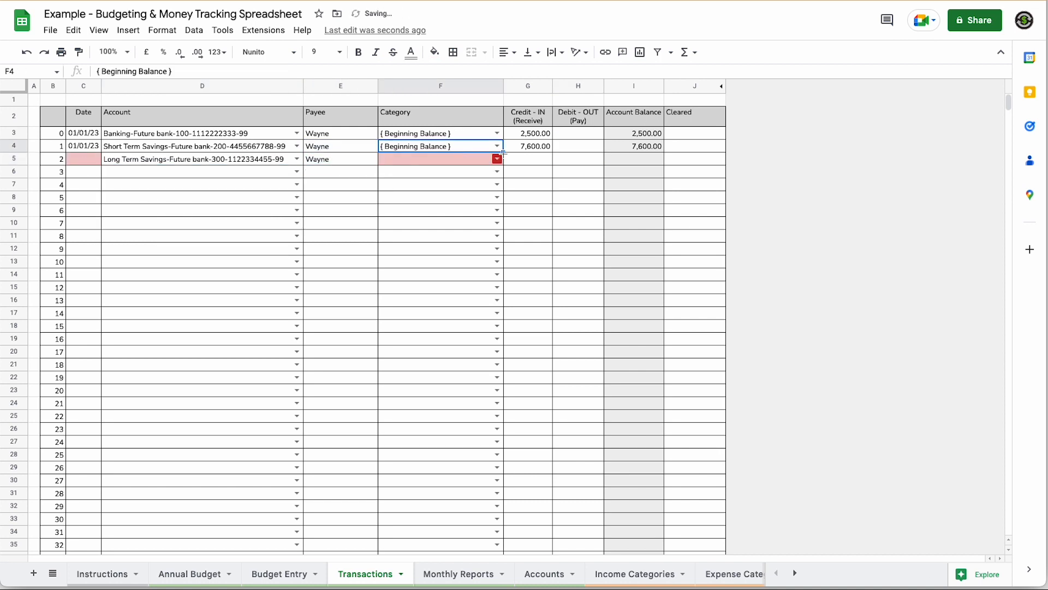
{"action": "left_click_drag", "start_coordinate": [503, 152], "coordinate": [502, 162]}
{"action": "double_click", "coordinate": [87, 159]}
{"action": "left_click", "coordinate": [40, 211]}
{"action": "left_click", "coordinate": [533, 159]}
{"action": "type", "text": "12000"}
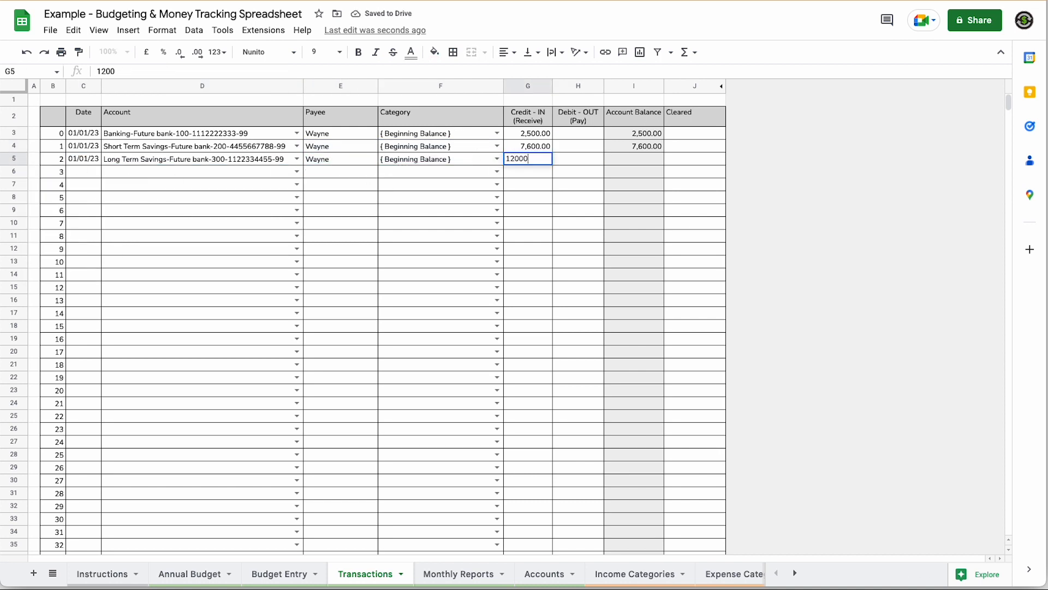
{"action": "key", "text": "Tab"}
{"action": "left_click", "coordinate": [701, 189]}
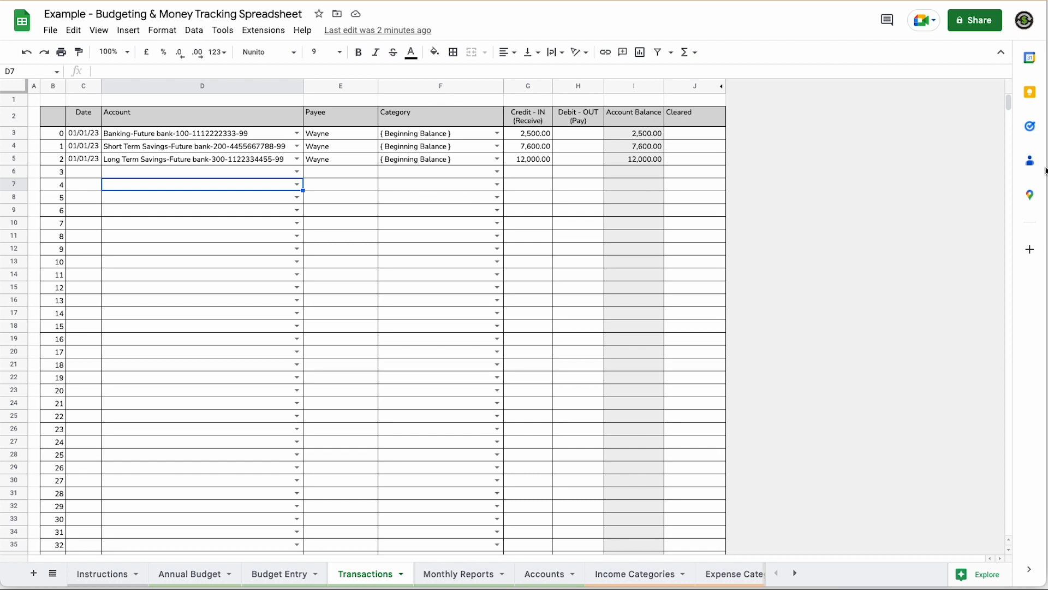
- Insert a blank row above row 151 of the Transactions table
{"action": "scroll", "coordinate": [82, 409], "scroll_direction": "down", "scroll_amount": 20}
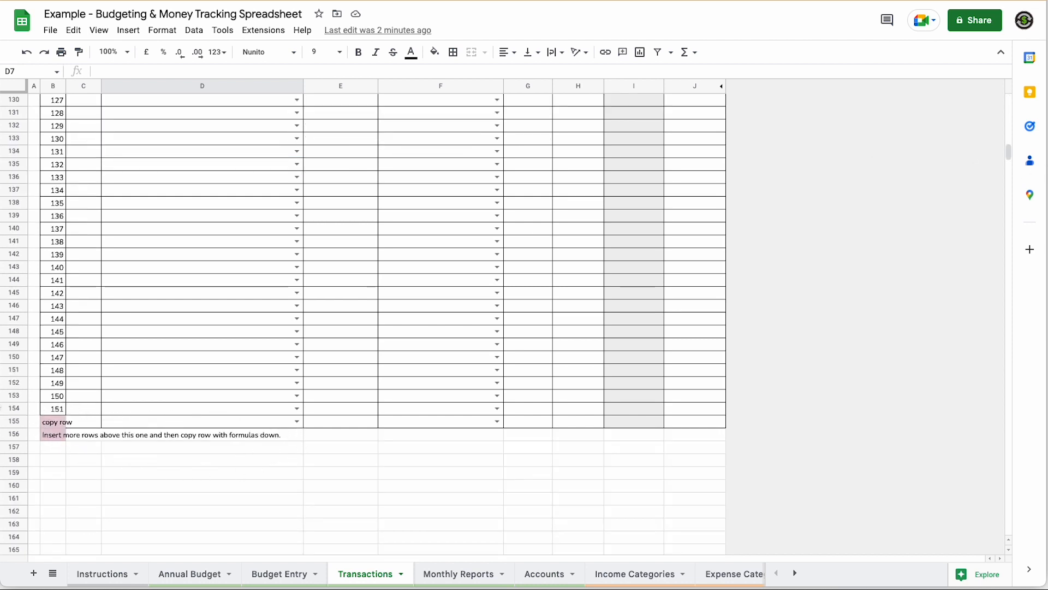
{"action": "left_click", "coordinate": [14, 371]}
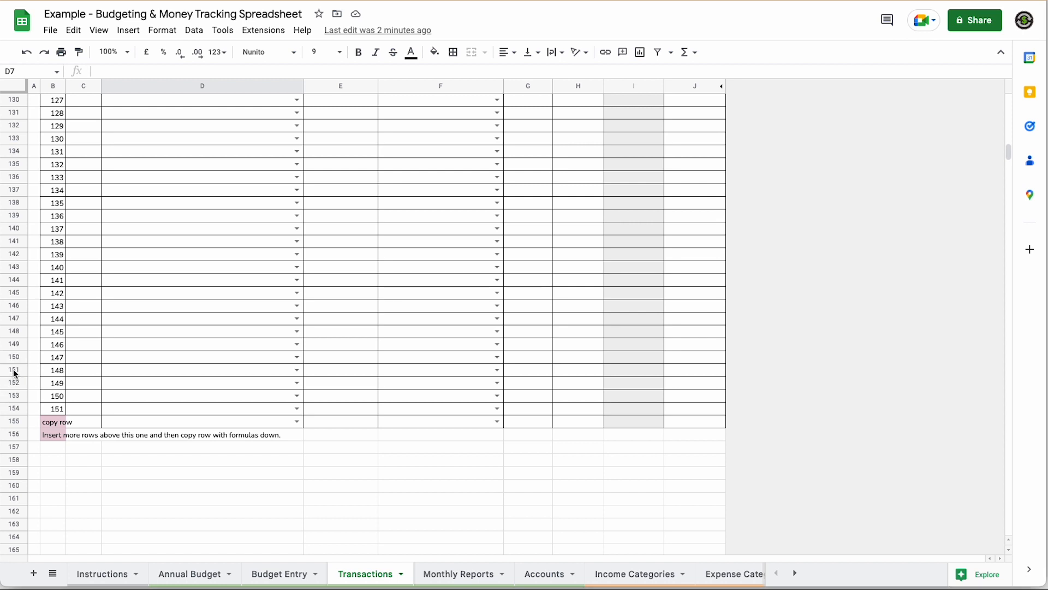
{"action": "right_click", "coordinate": [13, 370]}
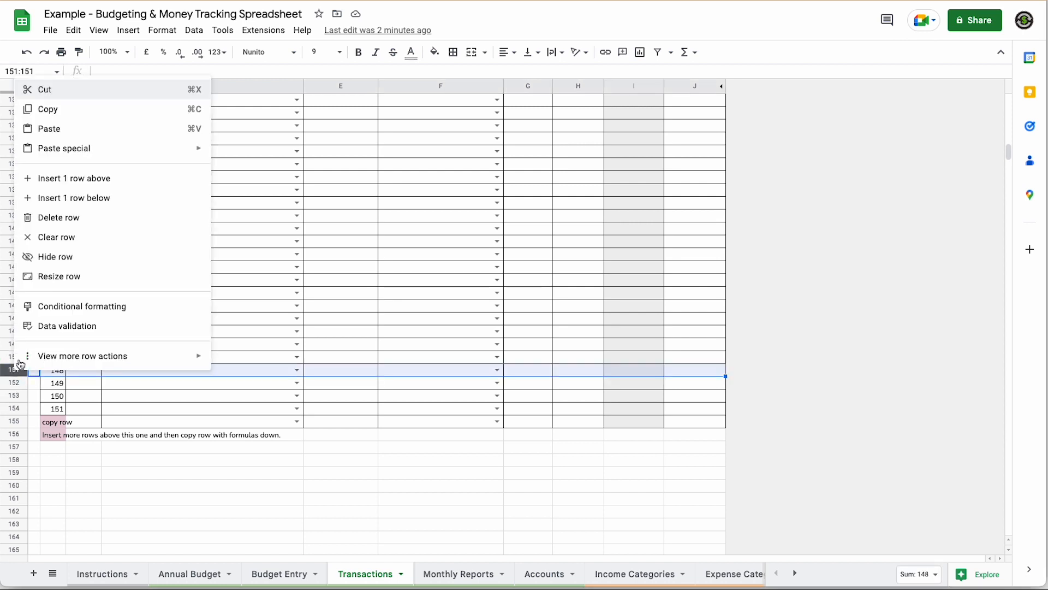
{"action": "left_click", "coordinate": [56, 179]}
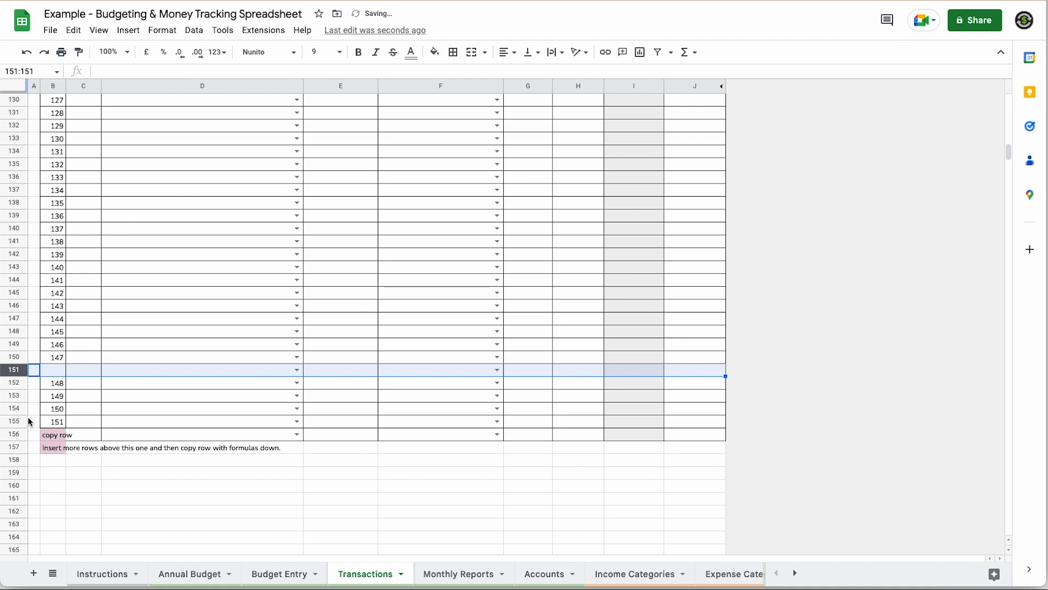
- Copy row 152 with its formulas into the new row 151, then return to the top
{"action": "left_click", "coordinate": [13, 383]}
{"action": "right_click", "coordinate": [12, 383]}
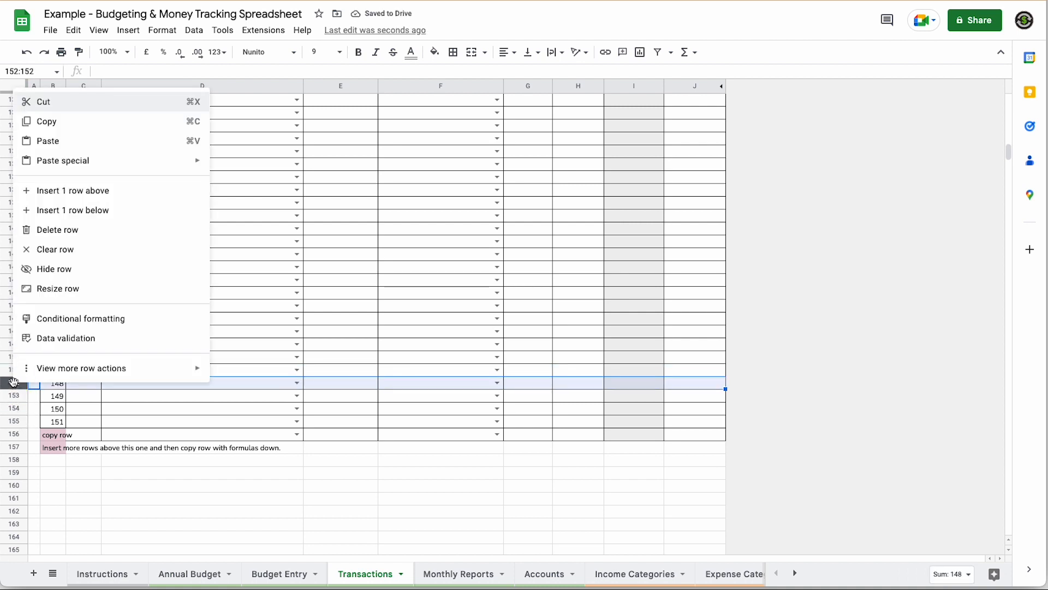
{"action": "left_click", "coordinate": [86, 122]}
{"action": "left_click", "coordinate": [22, 370]}
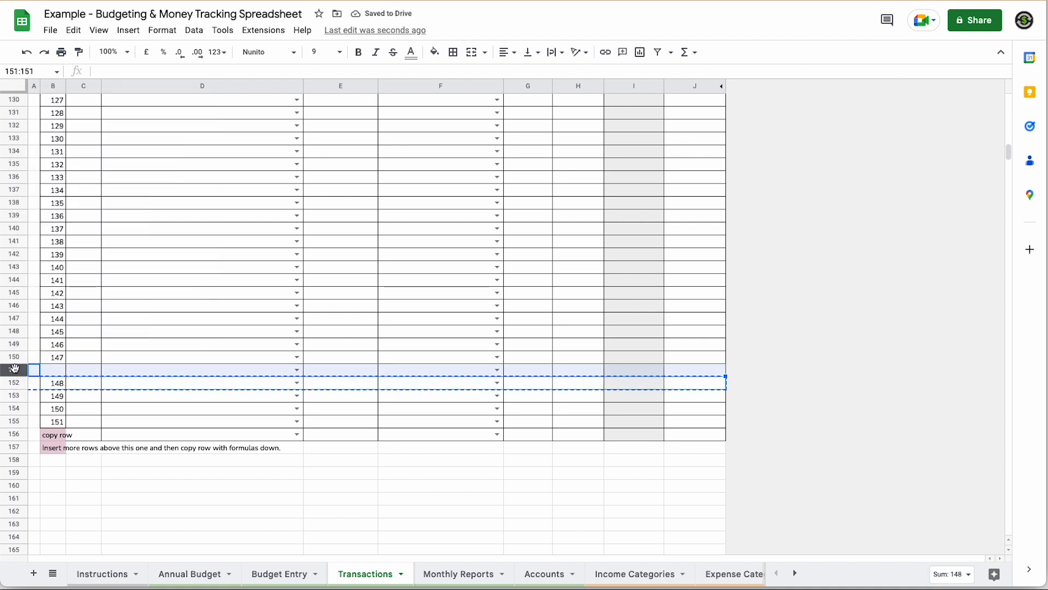
{"action": "right_click", "coordinate": [22, 370]}
{"action": "left_click", "coordinate": [58, 127]}
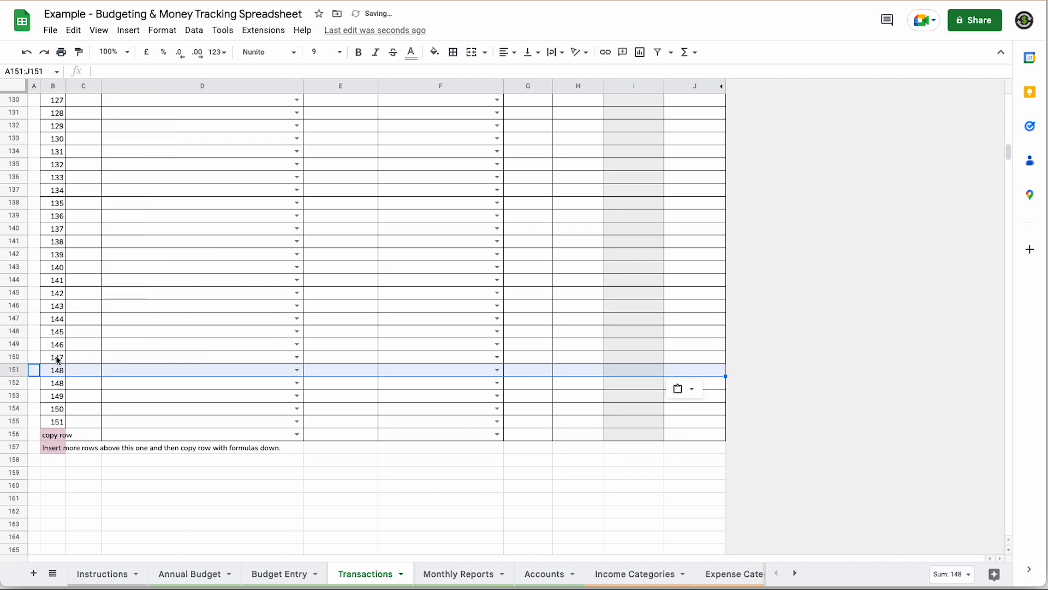
{"action": "left_click_drag", "start_coordinate": [57, 344], "coordinate": [63, 424]}
{"action": "left_click", "coordinate": [123, 401]}
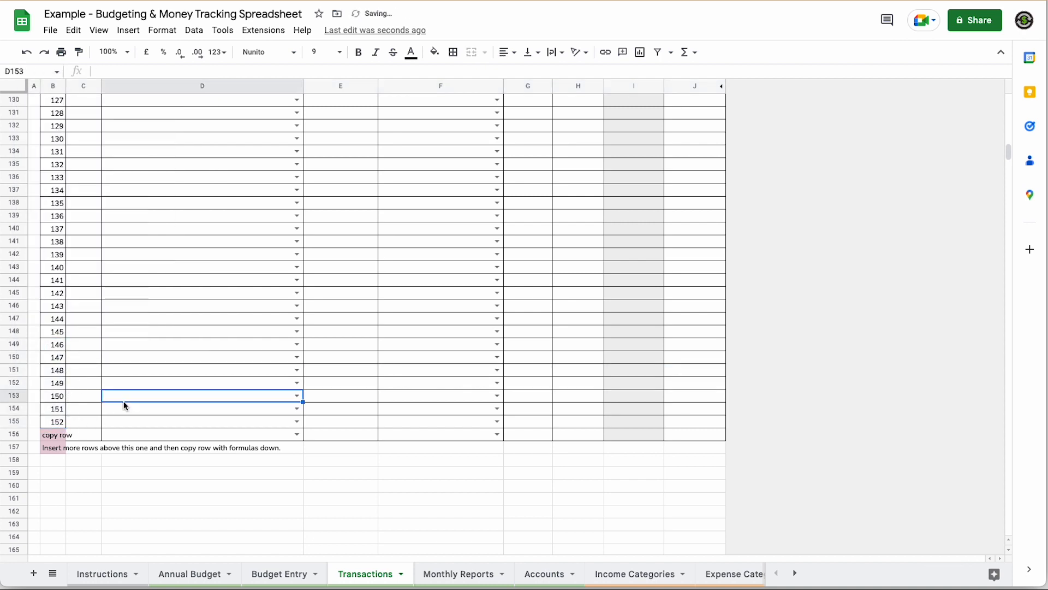
{"action": "scroll", "coordinate": [126, 401], "scroll_direction": "up", "scroll_amount": 1}
{"action": "scroll", "coordinate": [128, 402], "scroll_direction": "up", "scroll_amount": 20}
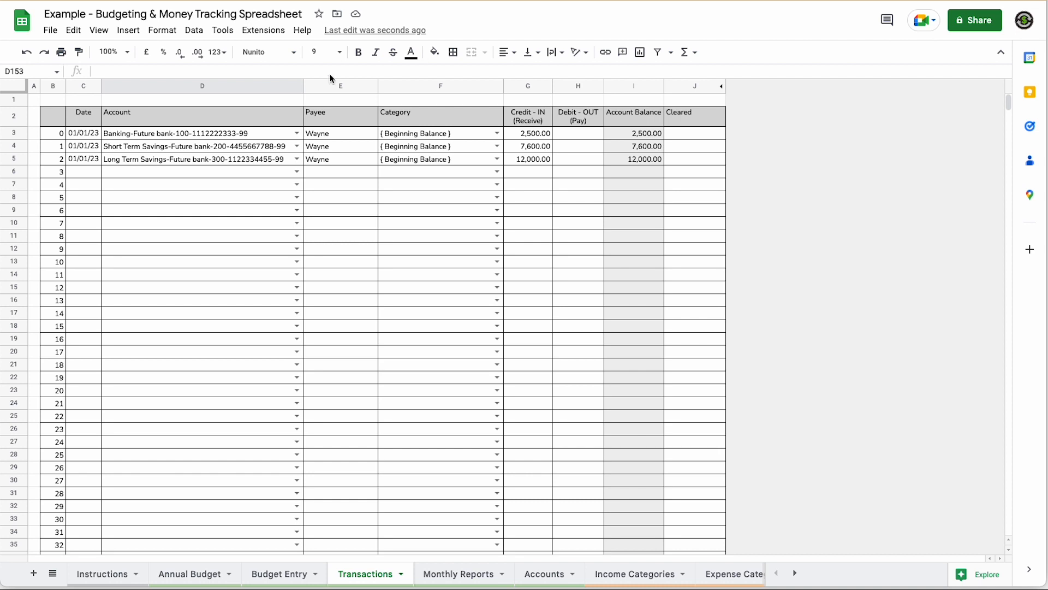
- Fill row 6 with Banking, Salary, a named payee, credit 1600 and date 02/01/23
{"action": "left_click", "coordinate": [297, 172]}
{"action": "left_click", "coordinate": [215, 188]}
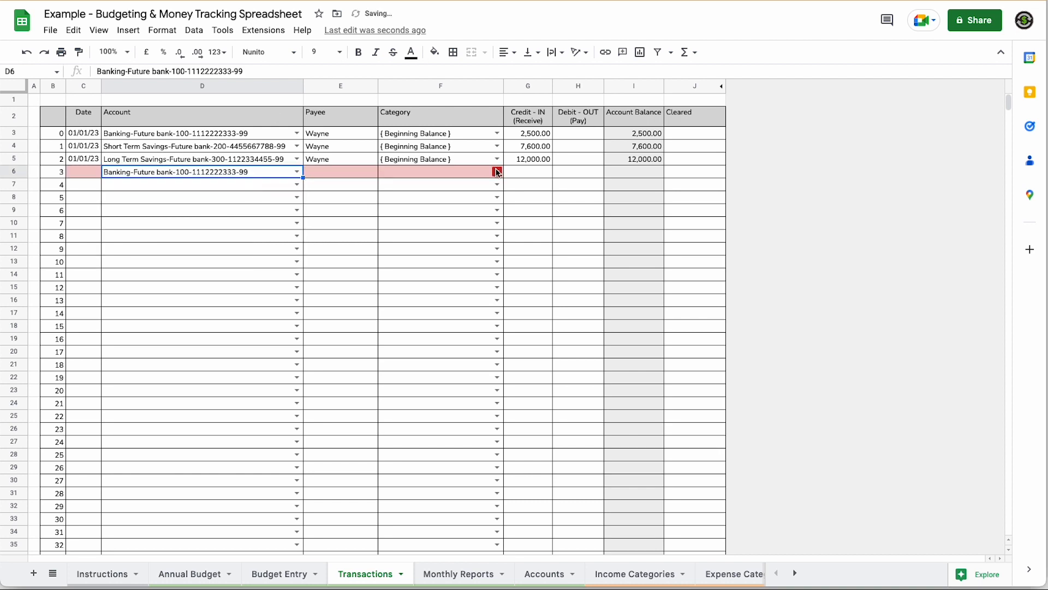
{"action": "left_click", "coordinate": [496, 172]}
{"action": "left_click", "coordinate": [423, 203]}
{"action": "left_click", "coordinate": [342, 172]}
{"action": "type", "text": "john"}
{"action": "key", "text": "Tab"}
{"action": "left_click", "coordinate": [535, 173]}
{"action": "type", "text": "1600"}
{"action": "double_click", "coordinate": [83, 172]}
{"action": "left_click", "coordinate": [55, 221]}
{"action": "left_click", "coordinate": [297, 184]}
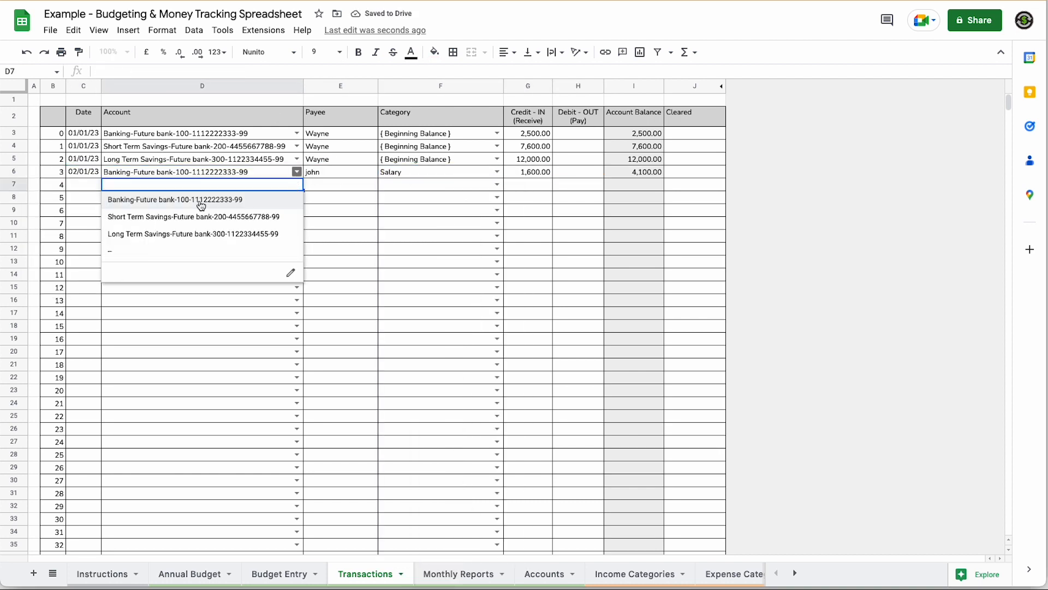
- Fix row 6's payee and fill row 7: Banking, Salary, credit 1750, 02/01/23
{"action": "left_click", "coordinate": [201, 200]}
{"action": "left_click", "coordinate": [342, 172]}
{"action": "type", "text": "John"}
{"action": "left_click", "coordinate": [500, 185]}
{"action": "left_click", "coordinate": [398, 320]}
{"action": "left_click", "coordinate": [539, 187]}
{"action": "type", "text": "1750"}
{"action": "left_click", "coordinate": [297, 198]}
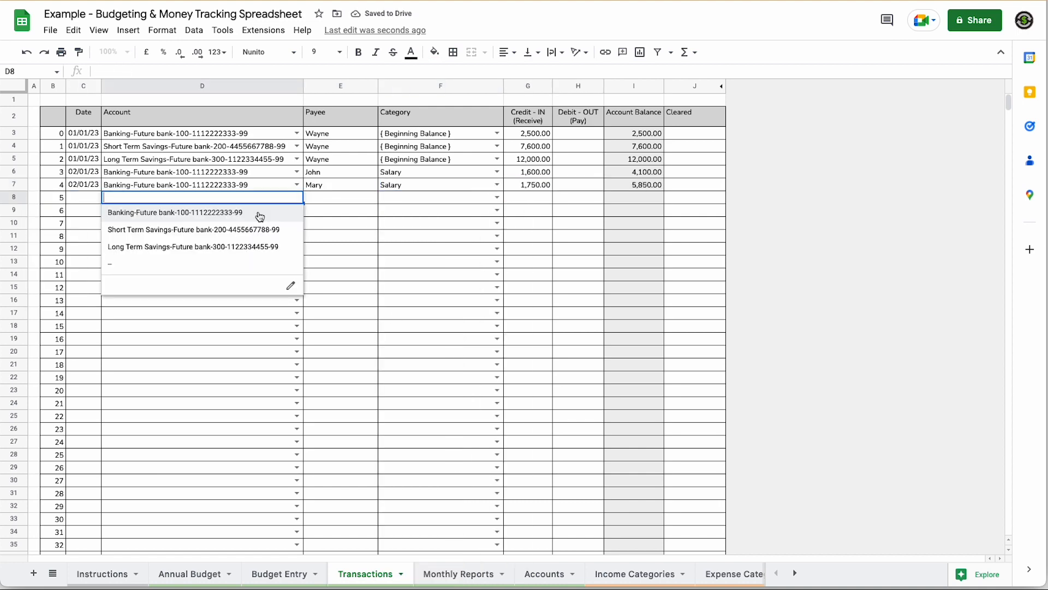
- Enter row 8: Banking, Rent Payment to Landlord X, debit 750, dated 03/01/23
{"action": "left_click", "coordinate": [259, 214]}
{"action": "left_click", "coordinate": [497, 198]}
{"action": "left_click", "coordinate": [421, 382]}
{"action": "double_click", "coordinate": [353, 198]}
{"action": "type", "text": "Landlord X"}
{"action": "left_click", "coordinate": [568, 198]}
{"action": "type", "text": "750"}
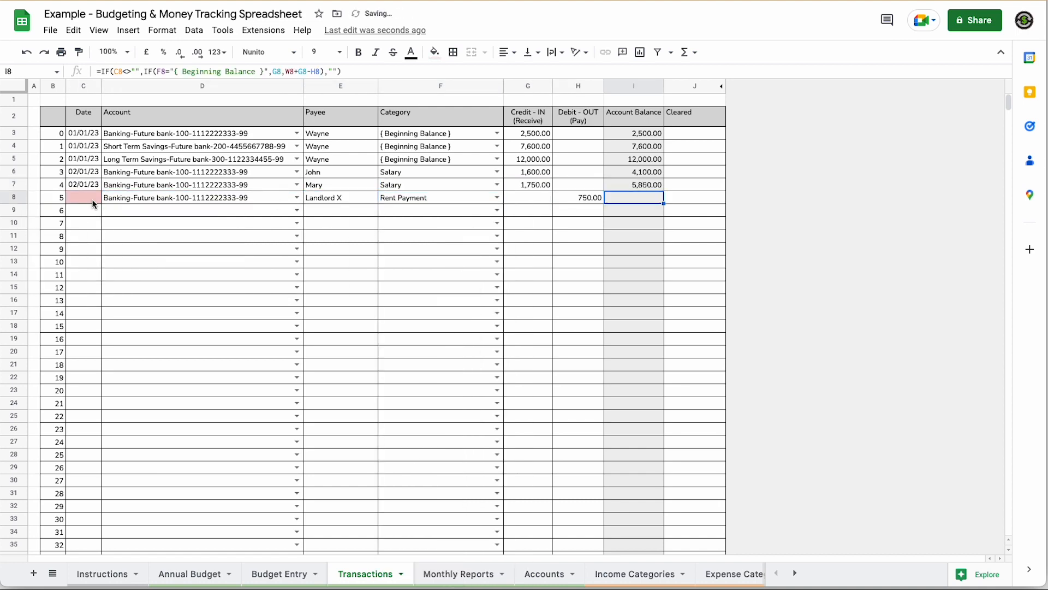
{"action": "double_click", "coordinate": [92, 200]}
{"action": "left_click", "coordinate": [100, 226]}
{"action": "left_click", "coordinate": [296, 211]}
- Enter row 9: Banking, Electricity Payment to Firm X, debit 65, dated 03/01/23
{"action": "left_click", "coordinate": [257, 226]}
{"action": "left_click", "coordinate": [496, 210]}
{"action": "scroll", "coordinate": [425, 535], "scroll_direction": "down", "scroll_amount": 20}
{"action": "left_click", "coordinate": [420, 273]}
{"action": "left_click", "coordinate": [344, 211]}
{"action": "type", "text": "Firm X"}
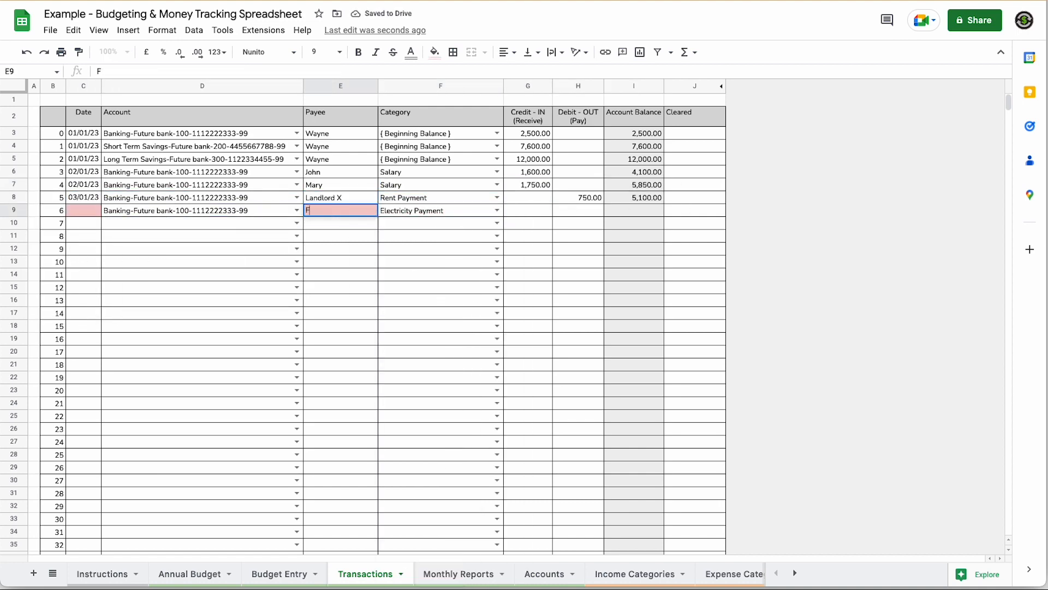
{"action": "left_click", "coordinate": [584, 211]}
{"action": "type", "text": "65"}
{"action": "double_click", "coordinate": [88, 211]}
{"action": "left_click", "coordinate": [297, 223]}
- Enter row 10: Banking, Gas Payment to Firm X, debit 45, dated 03/01/23
{"action": "left_click", "coordinate": [222, 244]}
{"action": "left_click", "coordinate": [344, 224]}
{"action": "type", "text": "Firm X"}
{"action": "left_click", "coordinate": [395, 223]}
{"action": "left_click", "coordinate": [580, 224]}
{"action": "type", "text": "45"}
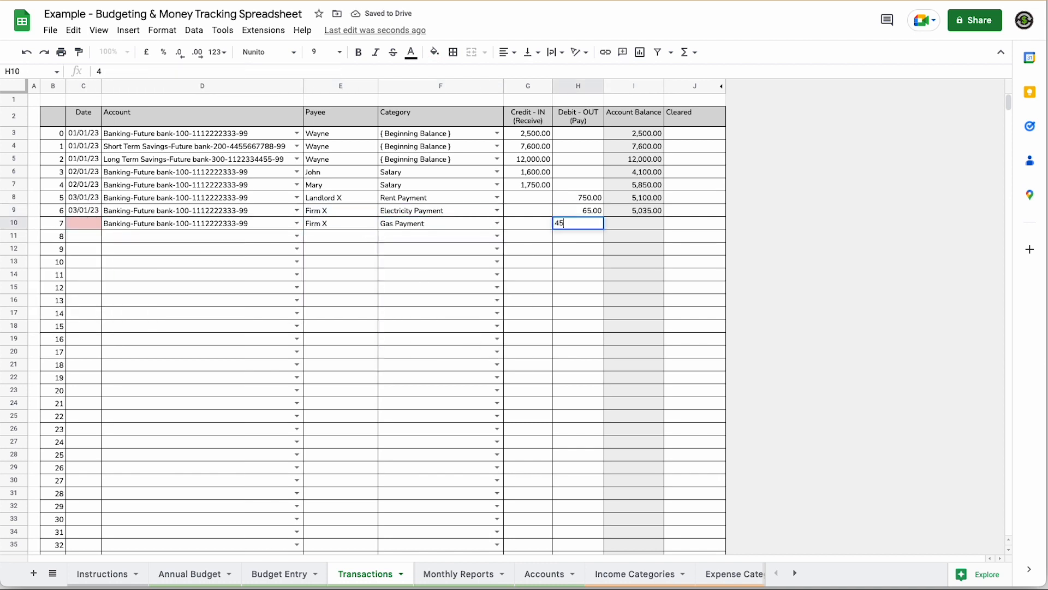
{"action": "left_click", "coordinate": [297, 236]}
{"action": "left_click", "coordinate": [430, 237]}
- Enter row 11: 04/01/23, Banking, Saving Payment to a named payee, debit 1000
{"action": "double_click", "coordinate": [430, 237]}
{"action": "left_click", "coordinate": [420, 339]}
{"action": "left_click", "coordinate": [341, 236]}
{"action": "type", "text": "Wayne"}
{"action": "double_click", "coordinate": [86, 237]}
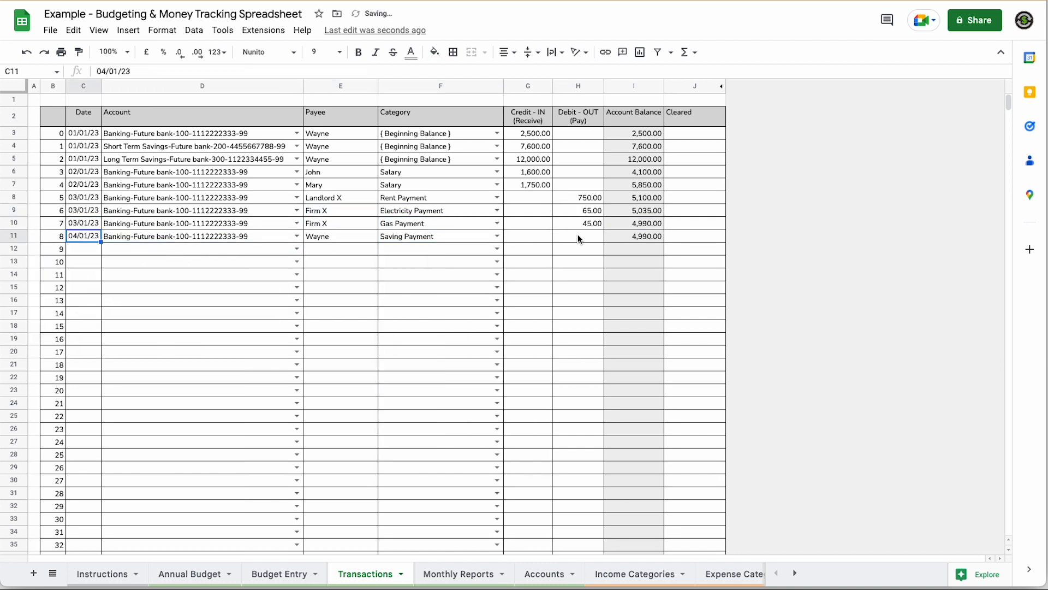
{"action": "left_click", "coordinate": [579, 236]}
{"action": "type", "text": "1000"}
- Enter row 12: Short Term Savings, { Transfer }, credit 1000, dated 04/01/23
{"action": "left_click", "coordinate": [298, 249]}
{"action": "left_click", "coordinate": [193, 281]}
{"action": "left_click", "coordinate": [339, 249]}
{"action": "type", "text": "Wayne STS"}
{"action": "double_click", "coordinate": [435, 249]}
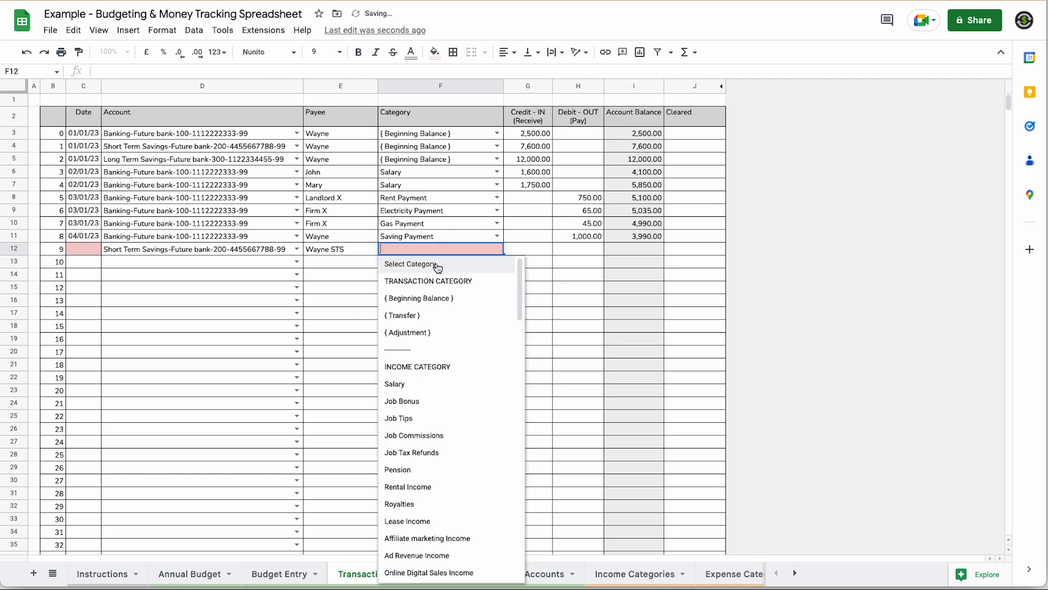
{"action": "left_click", "coordinate": [420, 315]}
{"action": "left_click", "coordinate": [528, 249]}
{"action": "type", "text": "1000"}
{"action": "double_click", "coordinate": [84, 249]}
- Enter row 13: Banking, Job Tips from a named payee, 05/01/23, credit 150
{"action": "left_click", "coordinate": [296, 264]}
{"action": "left_click", "coordinate": [219, 280]}
{"action": "left_click", "coordinate": [331, 265]}
{"action": "type", "text": "Mary"}
{"action": "double_click", "coordinate": [434, 262]}
{"action": "left_click", "coordinate": [414, 430]}
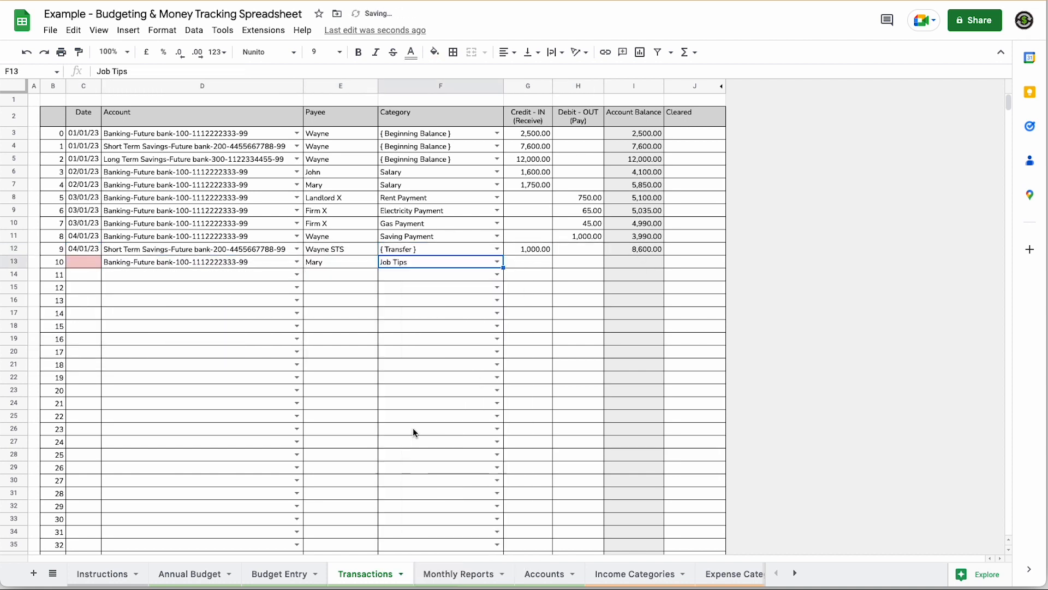
{"action": "left_click", "coordinate": [528, 263]}
{"action": "type", "text": "150"}
{"action": "type", "text": "Clothing"}
- Enter row 14 as Clothing, debit 125, dated 05/01/23, then select D11:F12
{"action": "double_click", "coordinate": [435, 275]}
{"action": "scroll", "coordinate": [451, 472], "scroll_direction": "down", "scroll_amount": 5}
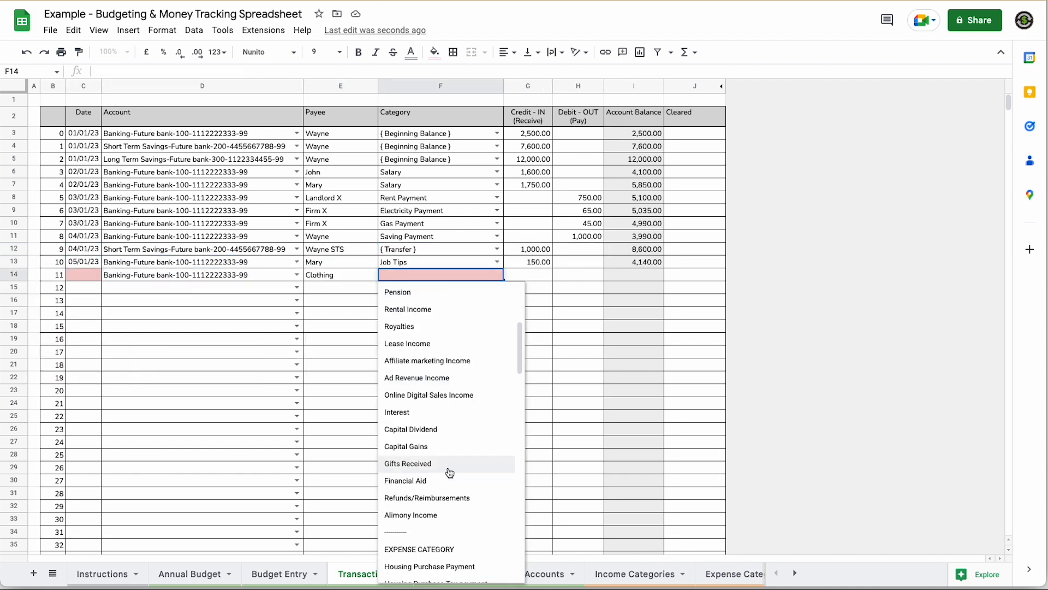
{"action": "type", "text": "cl"}
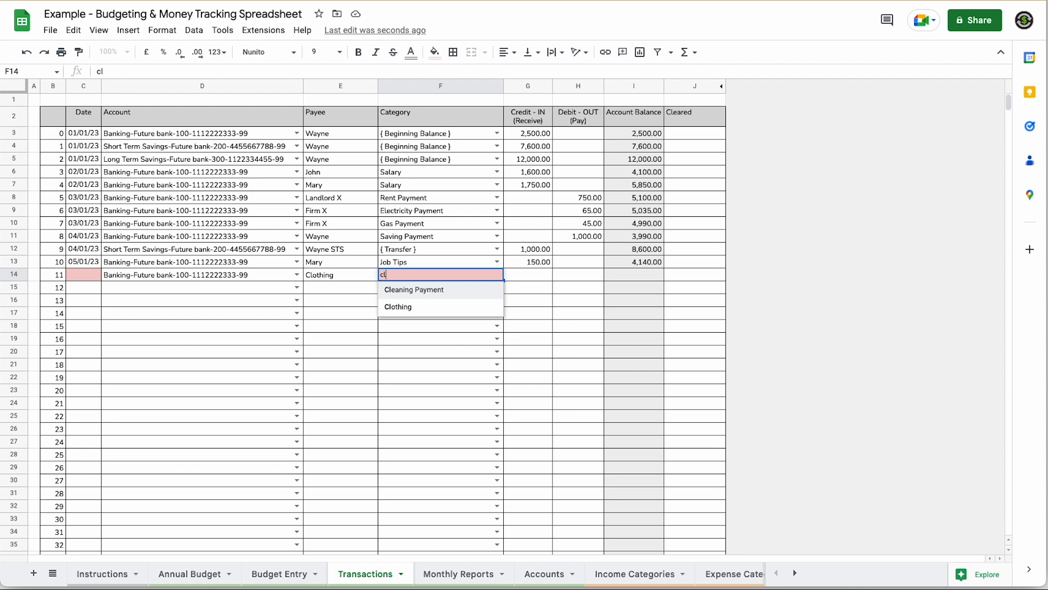
{"action": "left_click", "coordinate": [397, 305]}
{"action": "left_click", "coordinate": [580, 277]}
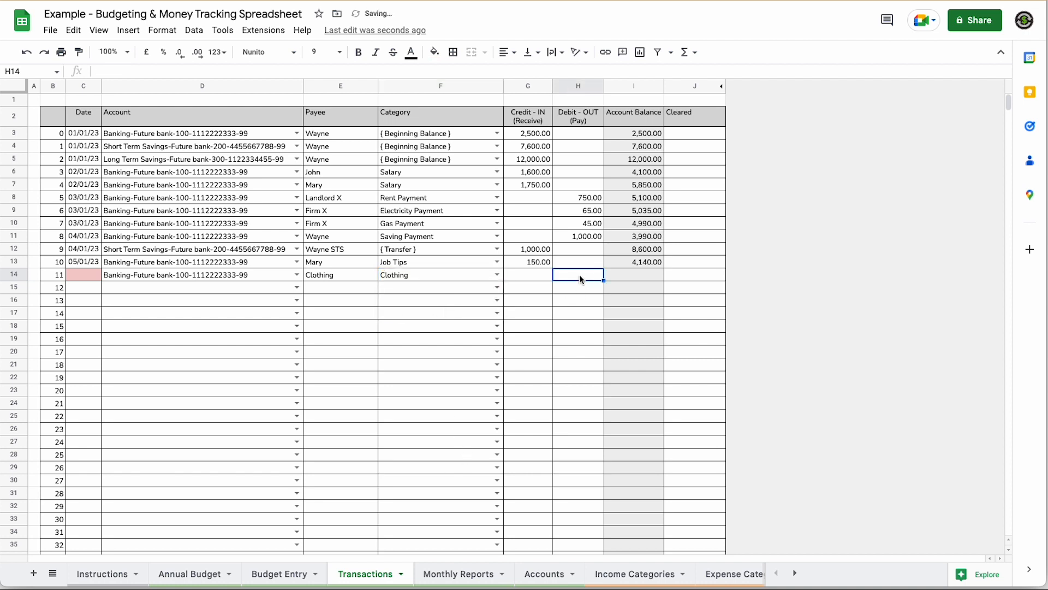
{"action": "type", "text": "125"}
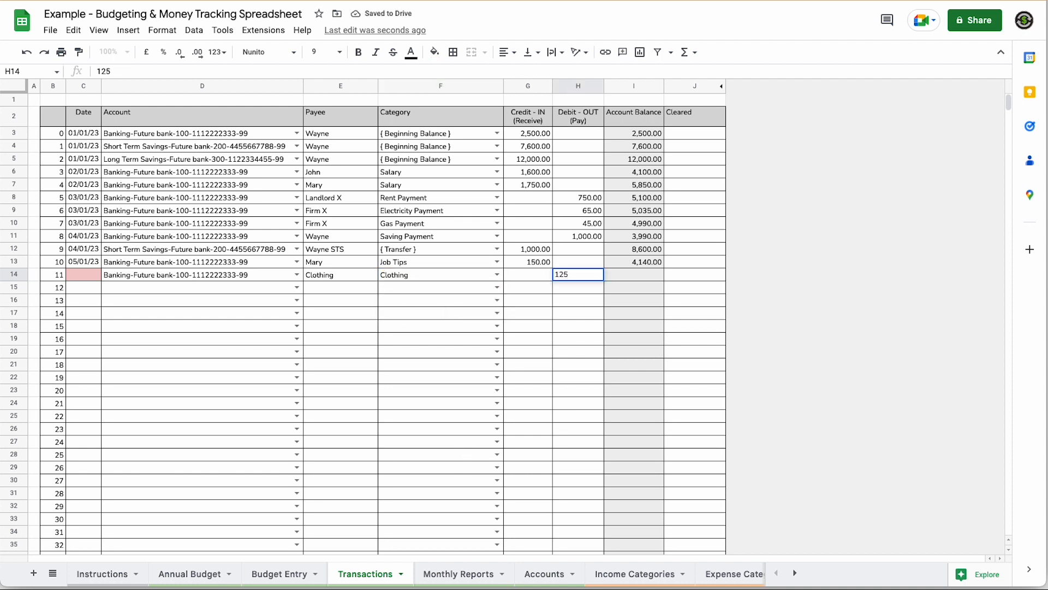
{"action": "key", "text": "Tab"}
{"action": "double_click", "coordinate": [90, 273]}
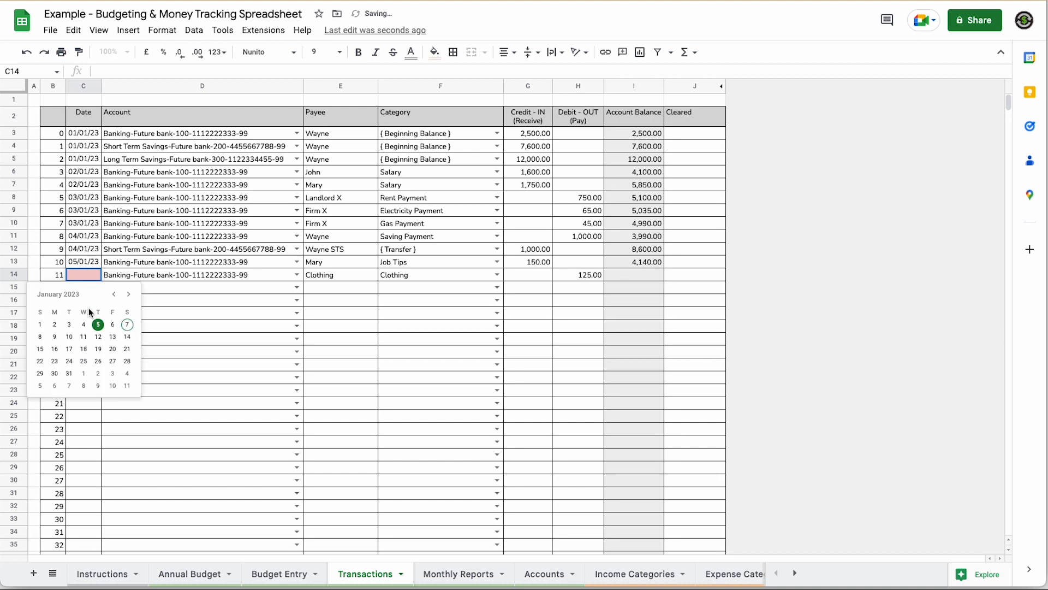
{"action": "left_click", "coordinate": [98, 325]}
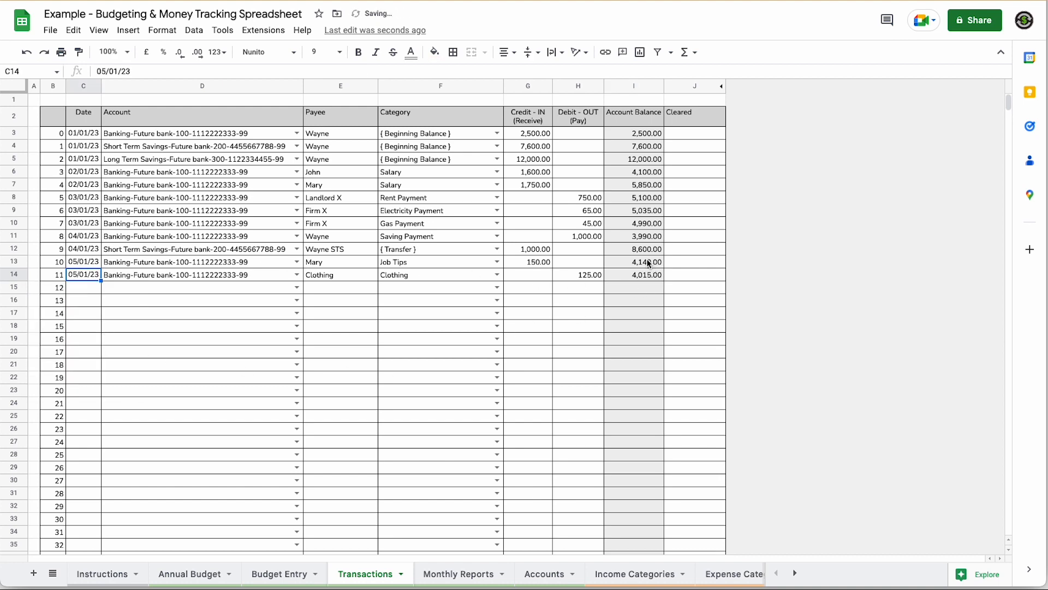
{"action": "left_click_drag", "start_coordinate": [256, 236], "coordinate": [469, 255]}
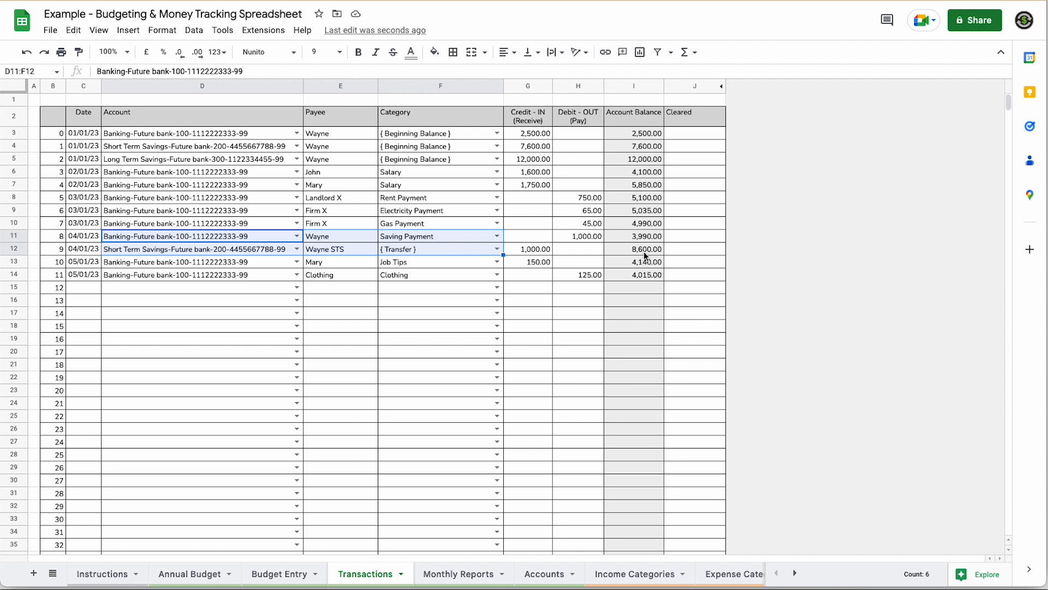
- Enter a trial row 15: Banking, { Adjustment }, credit 100, dated 05/01/23
{"action": "left_click", "coordinate": [296, 287]}
{"action": "left_click", "coordinate": [273, 367]}
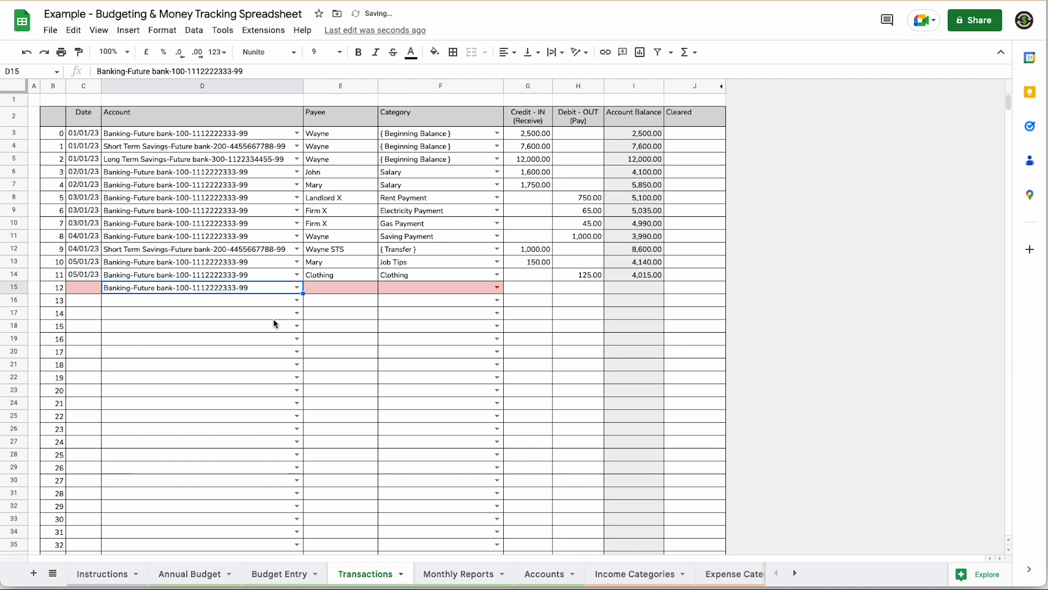
{"action": "left_click", "coordinate": [497, 287]}
{"action": "left_click", "coordinate": [424, 371]}
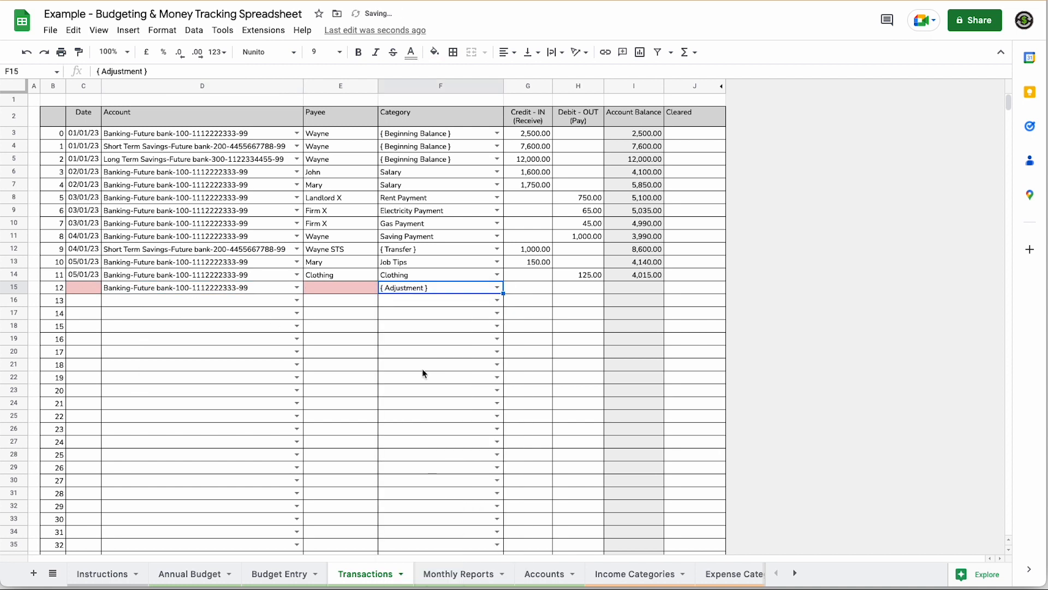
{"action": "left_click", "coordinate": [530, 290]}
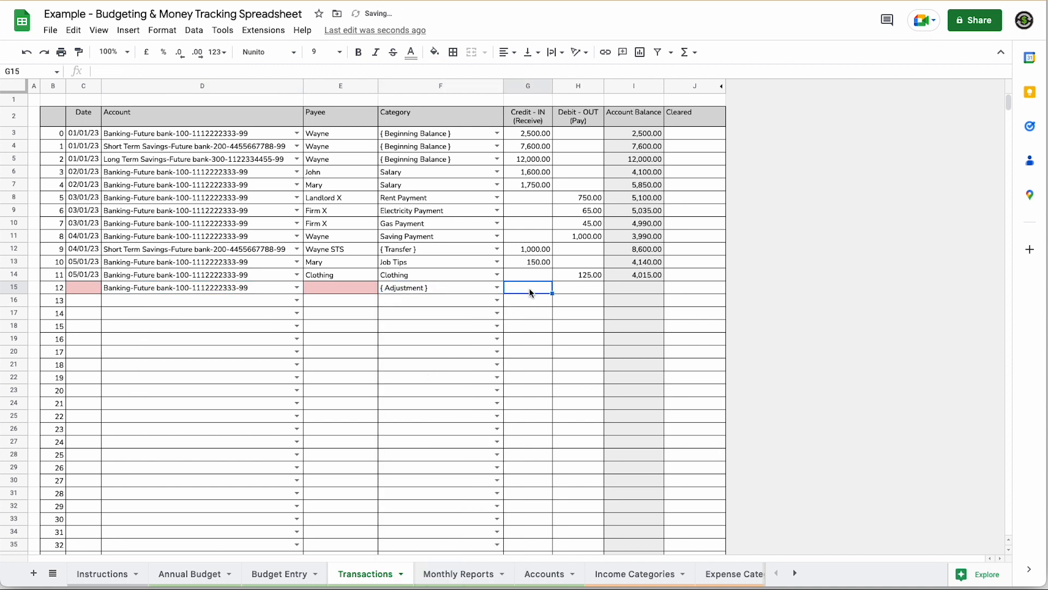
{"action": "type", "text": "100"}
{"action": "key", "text": "Tab"}
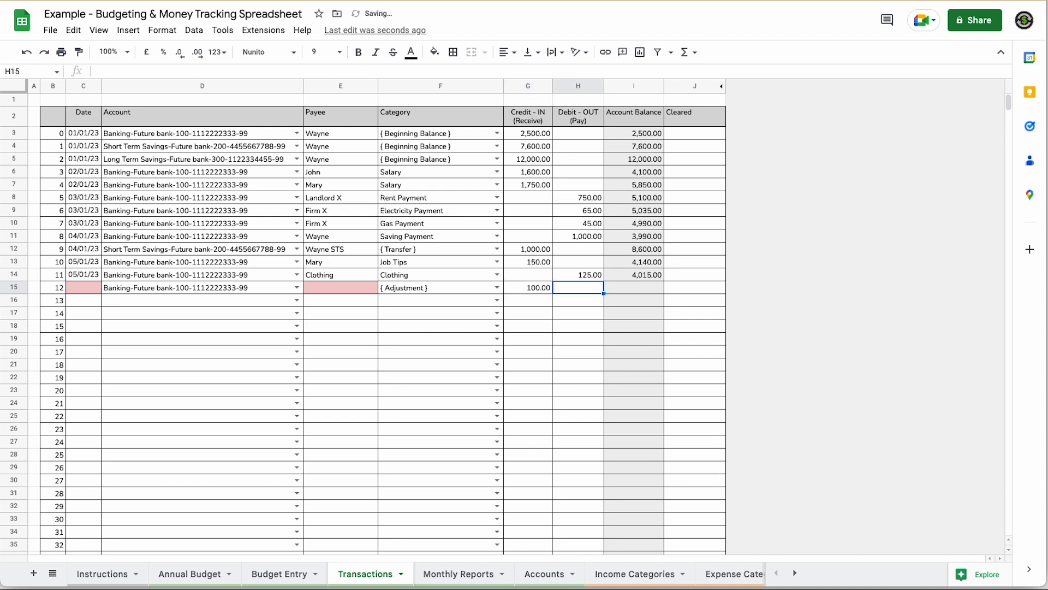
{"action": "double_click", "coordinate": [75, 287]}
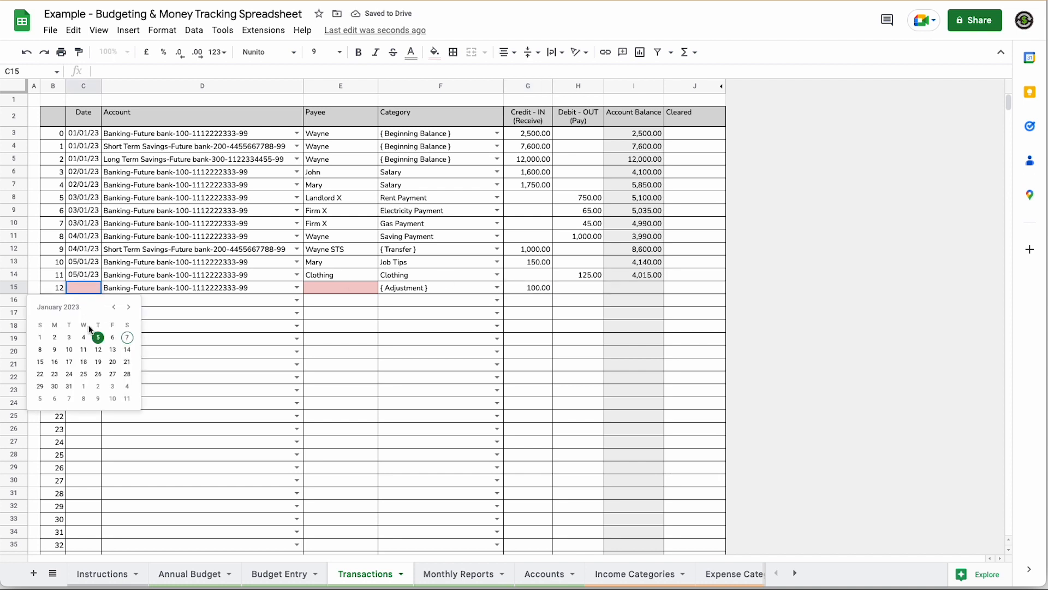
{"action": "left_click", "coordinate": [99, 338]}
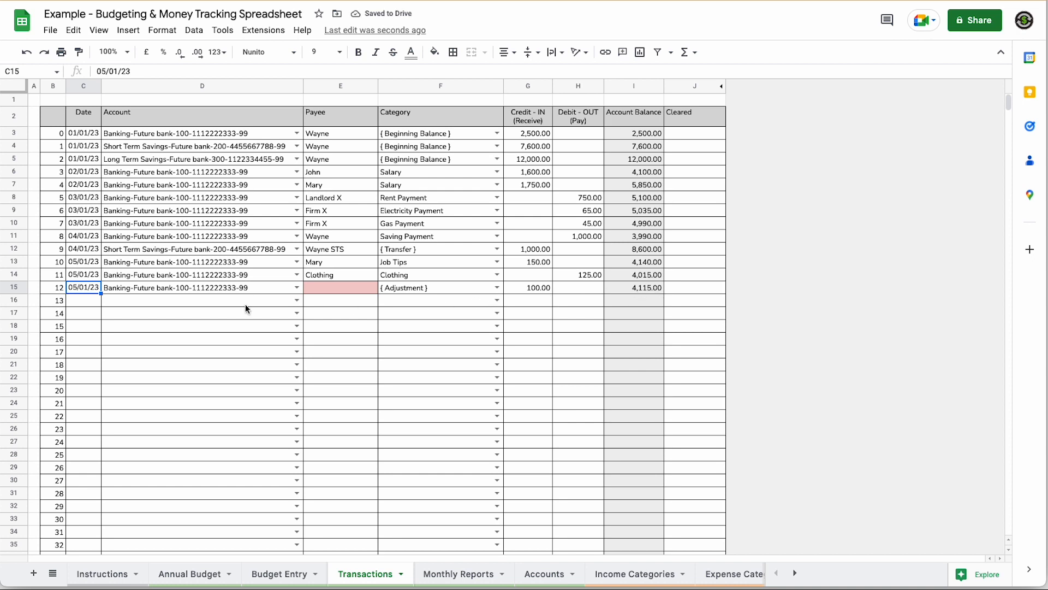
- Undo every row 15 change, then switch to the Monthly Reports sheet
{"action": "left_click", "coordinate": [26, 53]}
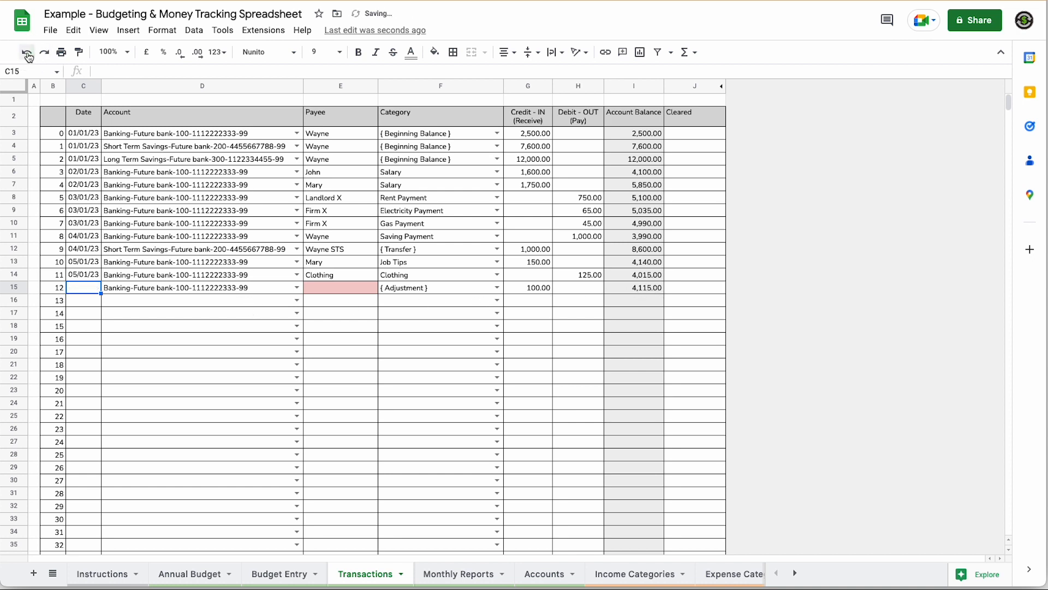
{"action": "left_click", "coordinate": [26, 53]}
{"action": "left_click", "coordinate": [27, 52]}
{"action": "left_click", "coordinate": [29, 57]}
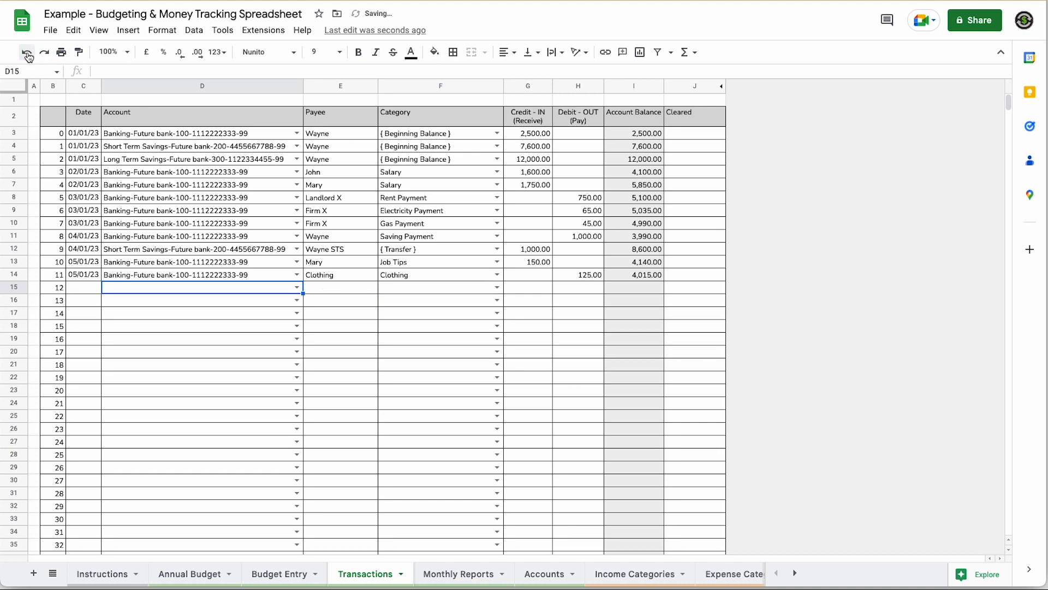
{"action": "left_click", "coordinate": [342, 299]}
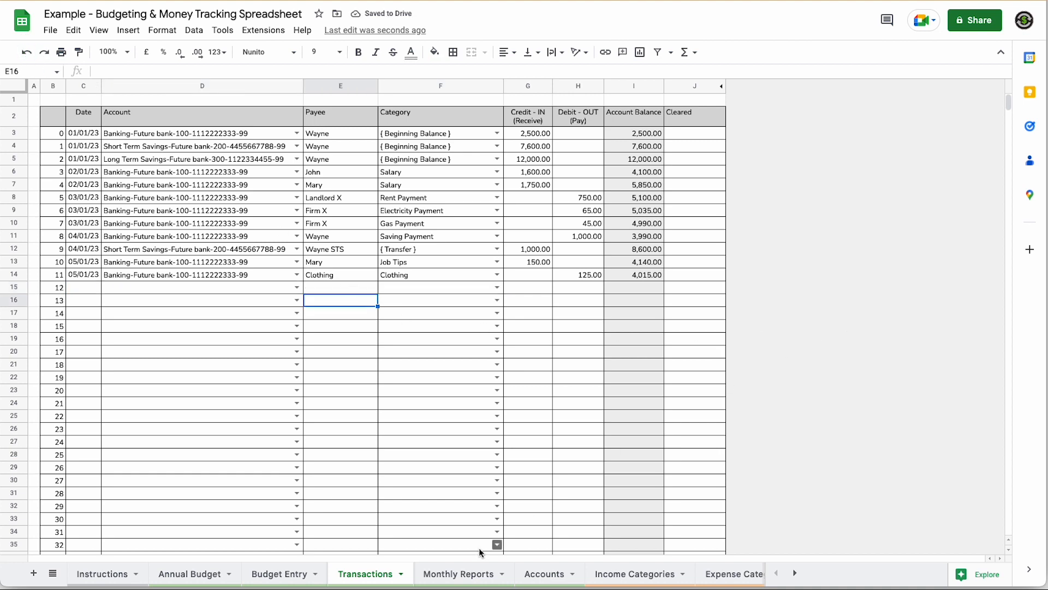
{"action": "left_click", "coordinate": [476, 576]}
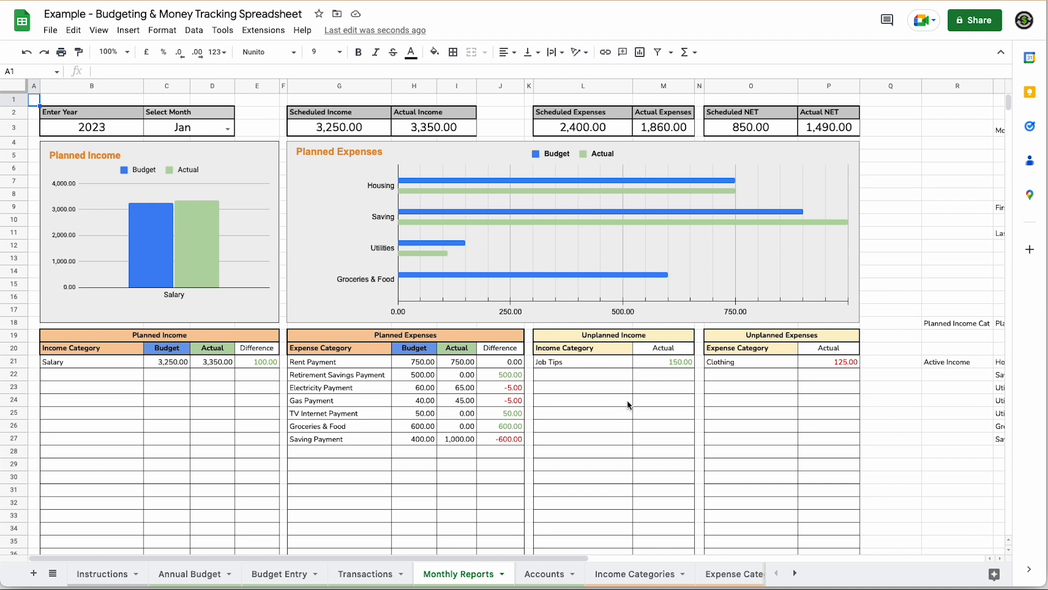
- Switch the report's Select Month from February to April, then view the Accounts sheet
{"action": "left_click", "coordinate": [227, 129]}
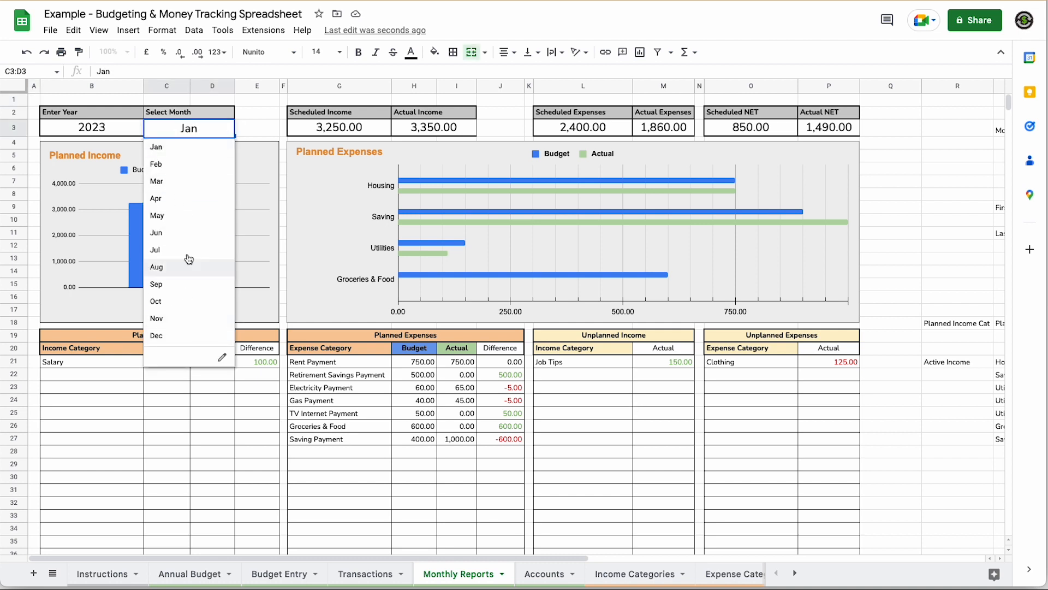
{"action": "left_click", "coordinate": [259, 130]}
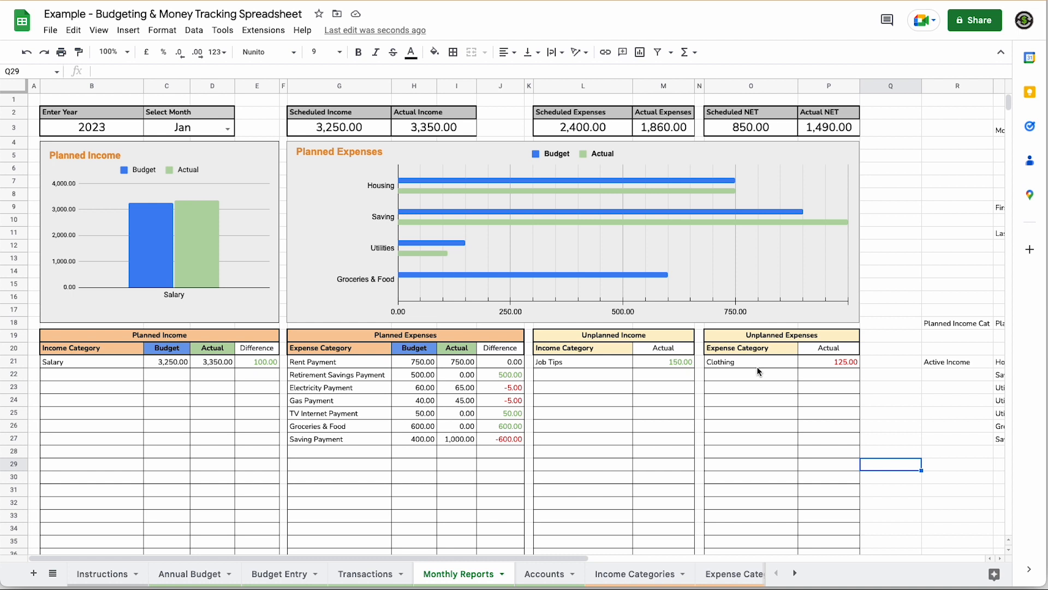
{"action": "left_click", "coordinate": [205, 135]}
{"action": "left_click", "coordinate": [227, 129]}
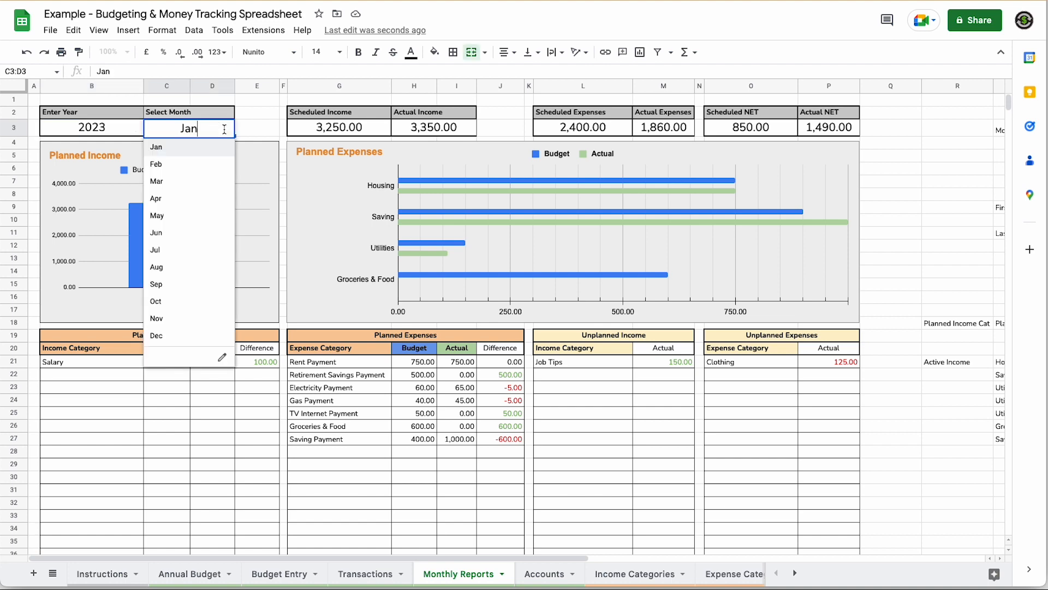
{"action": "left_click", "coordinate": [163, 167]}
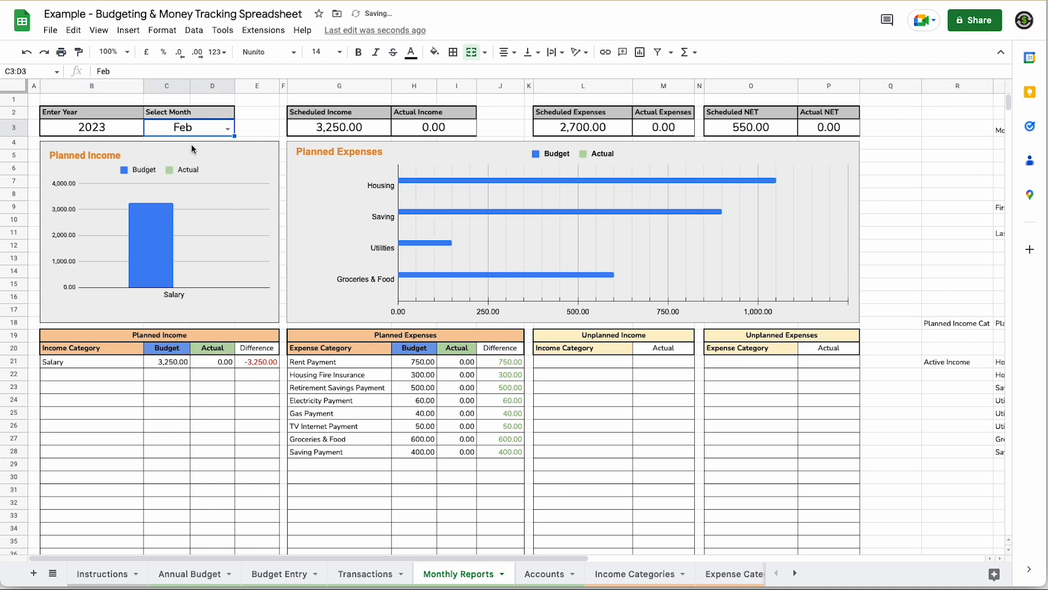
{"action": "left_click", "coordinate": [228, 129]}
{"action": "left_click", "coordinate": [159, 194]}
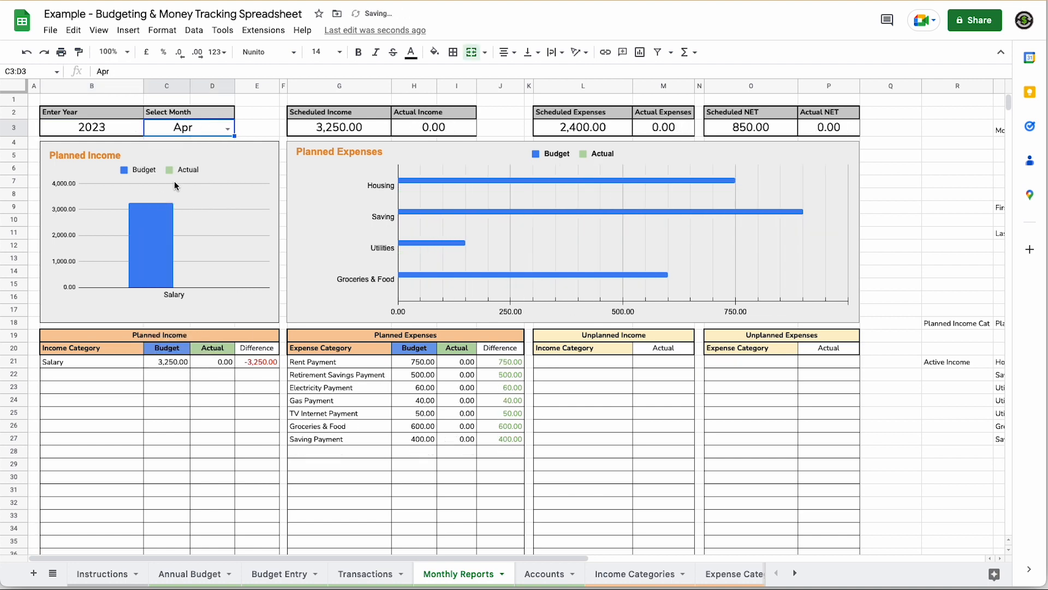
{"action": "left_click", "coordinate": [544, 578]}
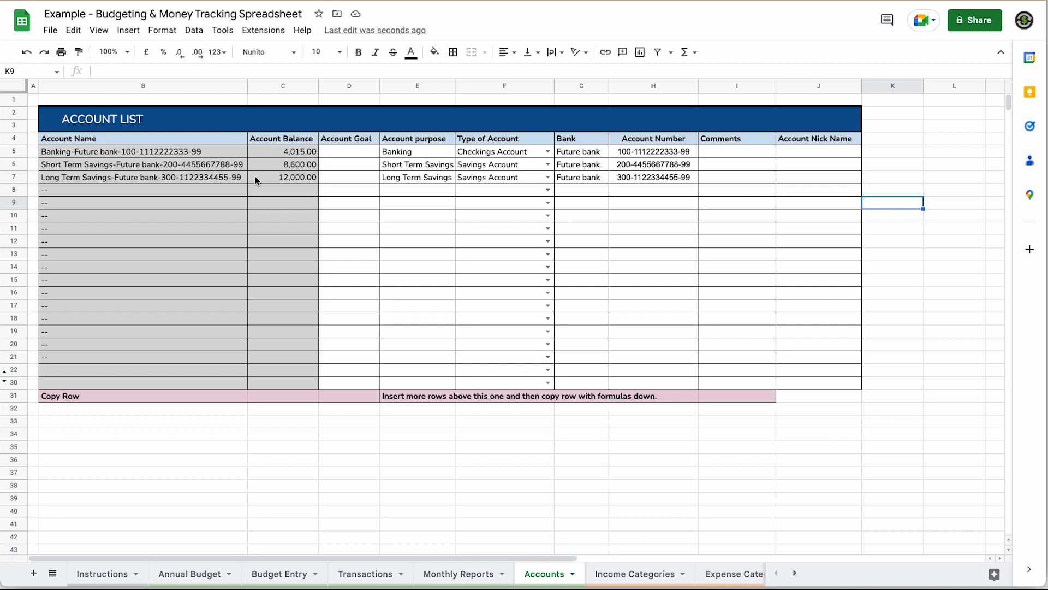
- Sum the three account balances in C5:C7, review Transactions, and return to Annual Budget
{"action": "left_click_drag", "start_coordinate": [293, 154], "coordinate": [289, 176]}
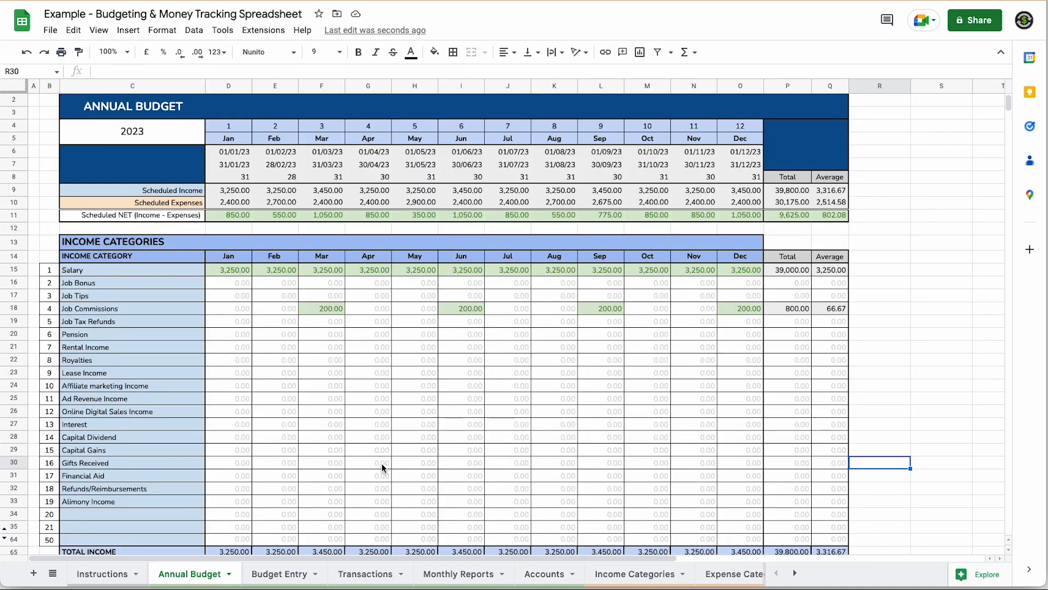
{"action": "scroll", "coordinate": [384, 470], "scroll_direction": "down", "scroll_amount": 2}
{"action": "scroll", "coordinate": [383, 468], "scroll_direction": "down", "scroll_amount": 10}
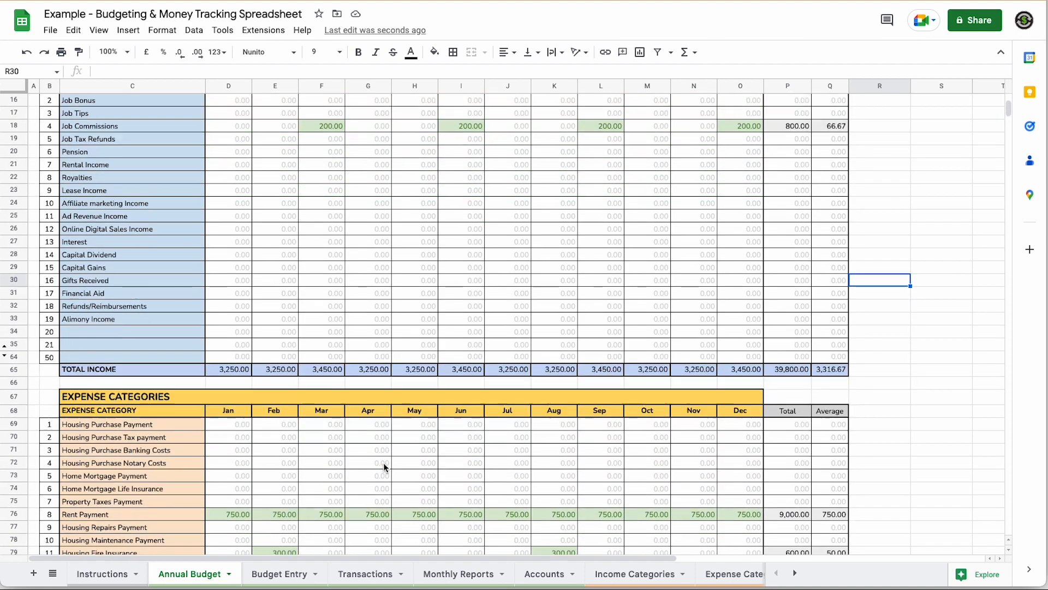
{"action": "scroll", "coordinate": [383, 462], "scroll_direction": "up", "scroll_amount": 11}
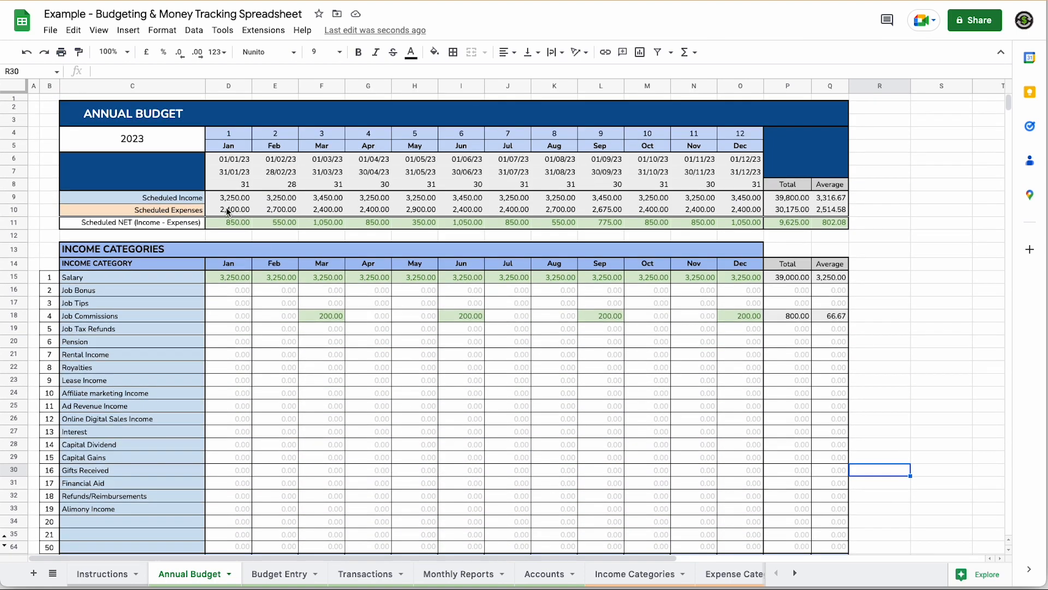
{"action": "left_click", "coordinate": [365, 574]}
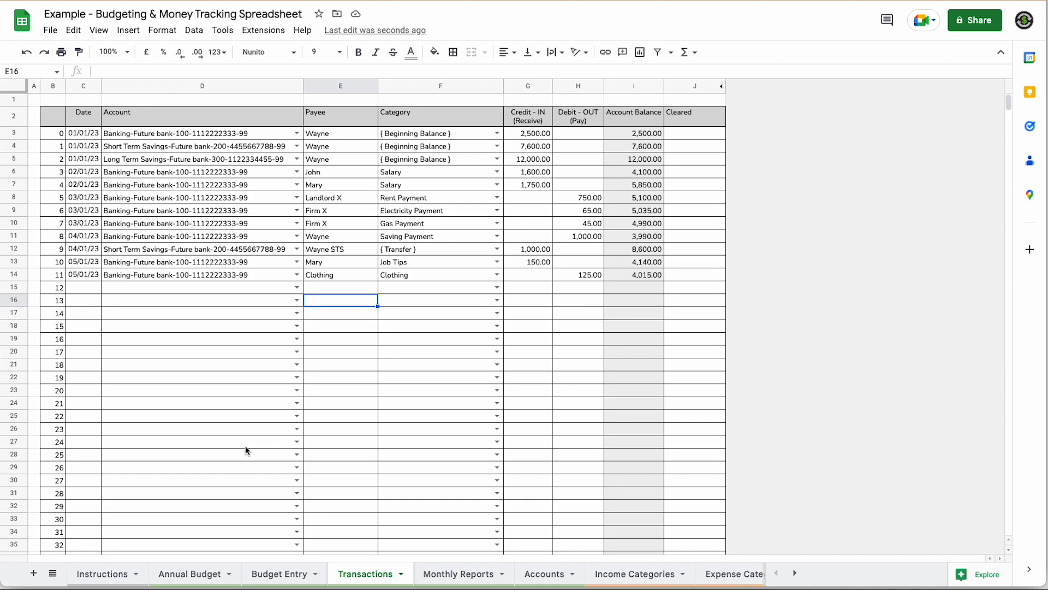
{"action": "left_click", "coordinate": [210, 578]}
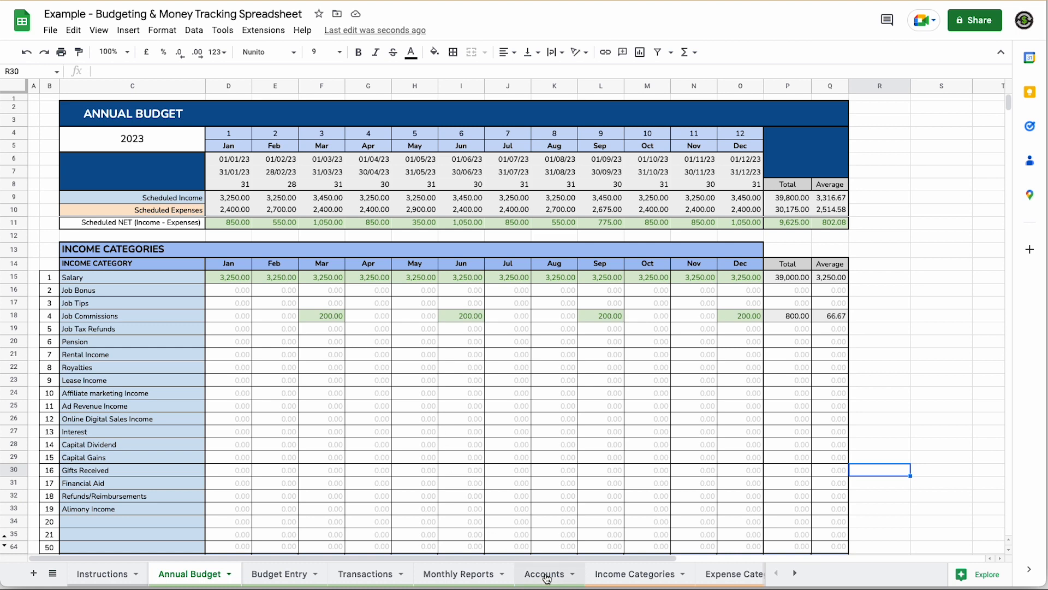
{"action": "left_click", "coordinate": [283, 578]}
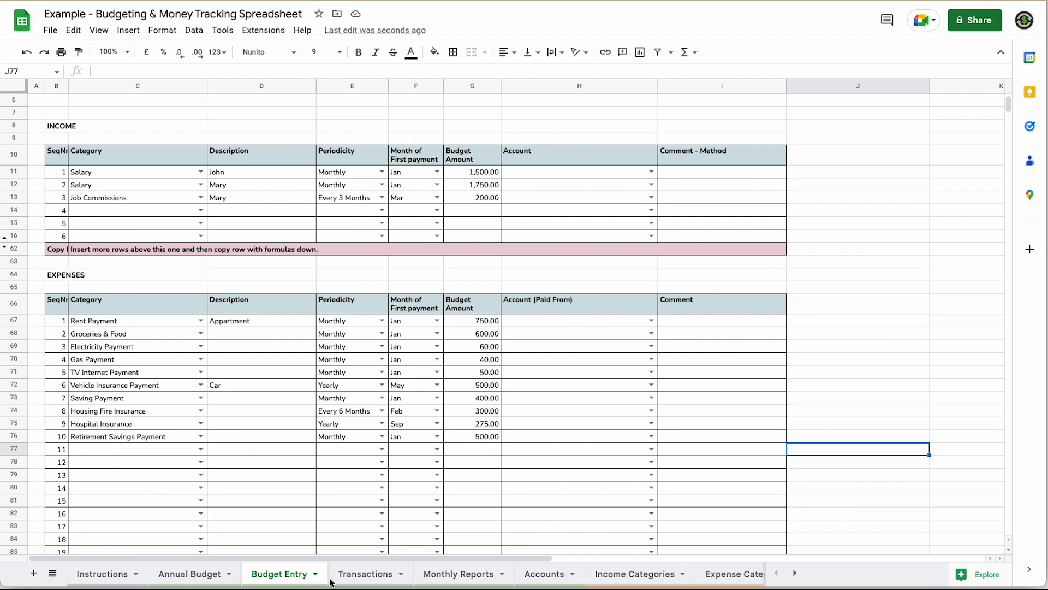
{"action": "left_click", "coordinate": [537, 576]}
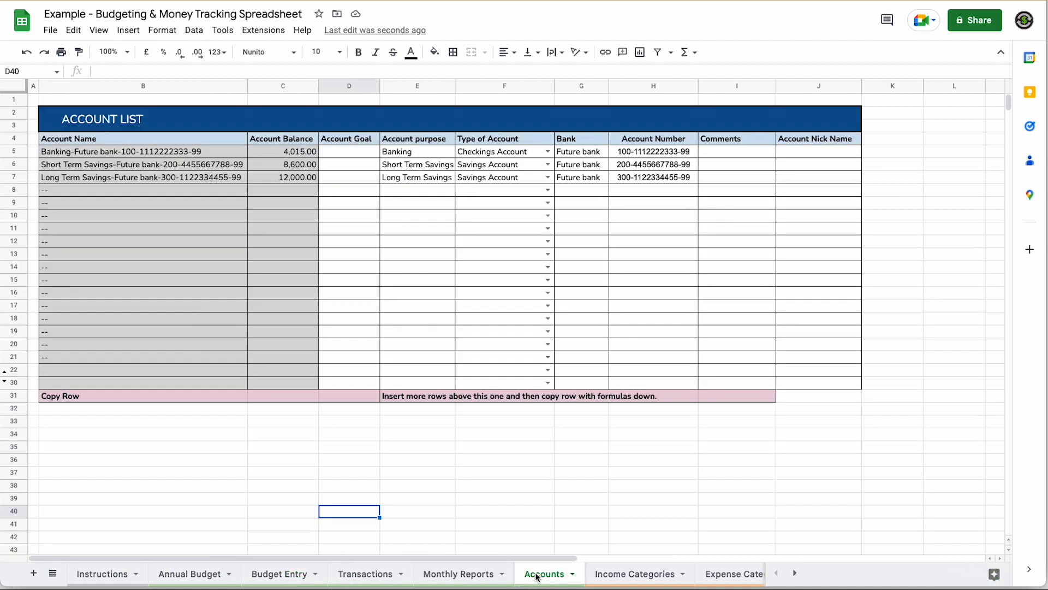
{"action": "left_click", "coordinate": [183, 576]}
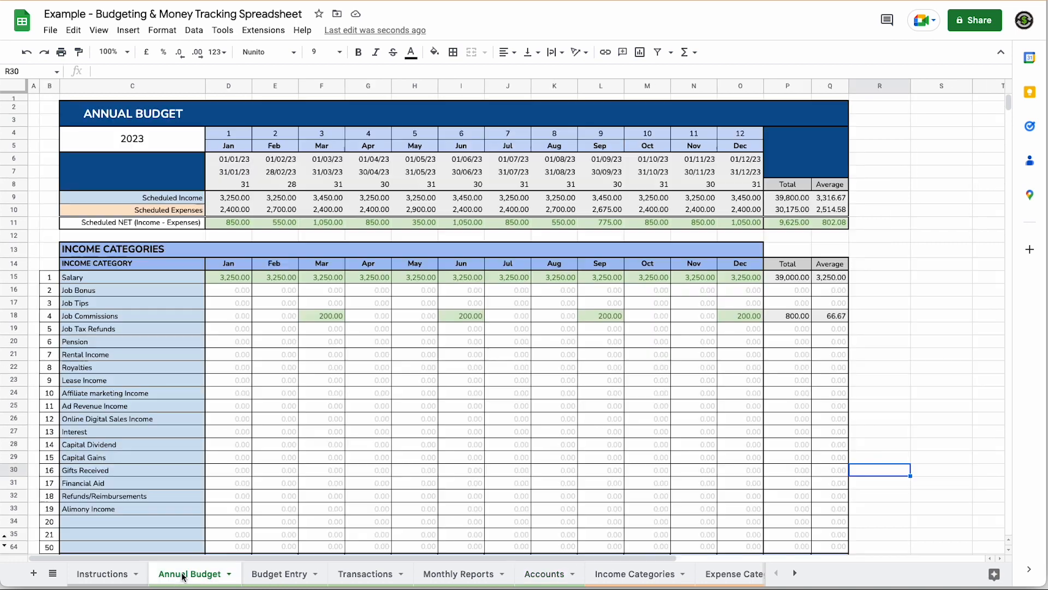